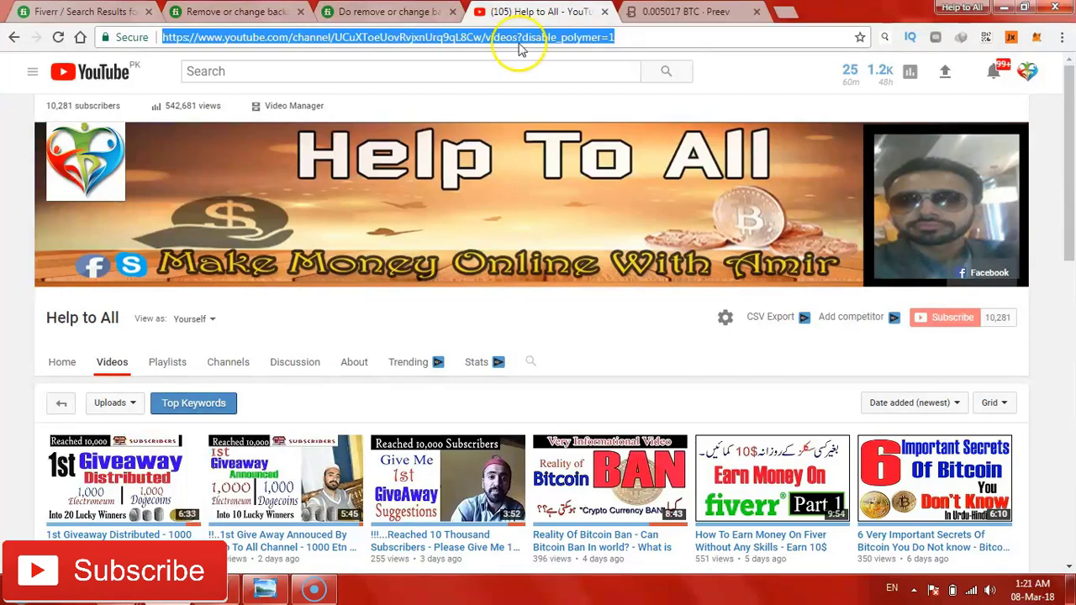
# - Deselect the web address on the YouTube Help to All videos page
pyautogui.click(565, 332)
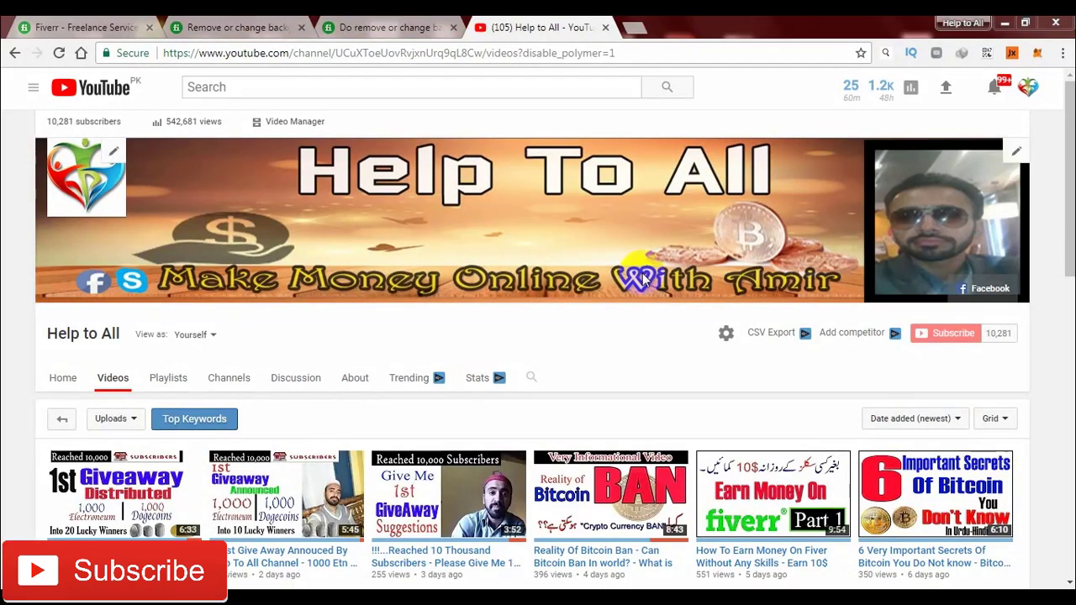
# - On the Fiverr homepage, search for 'remove and change background'
pyautogui.click(80, 27)
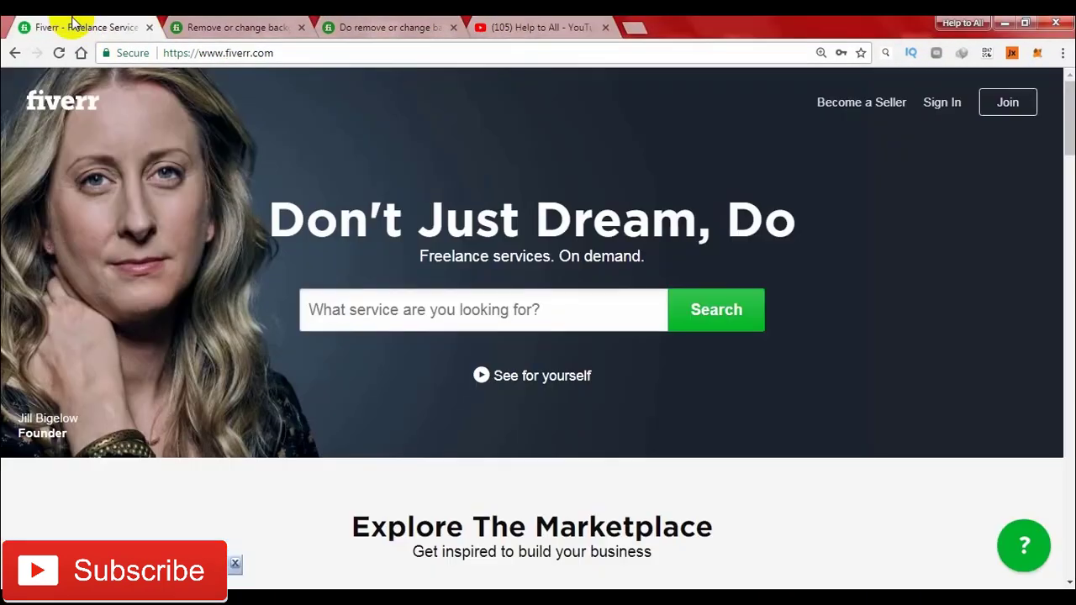
pyautogui.scroll(-4, 452, 493)
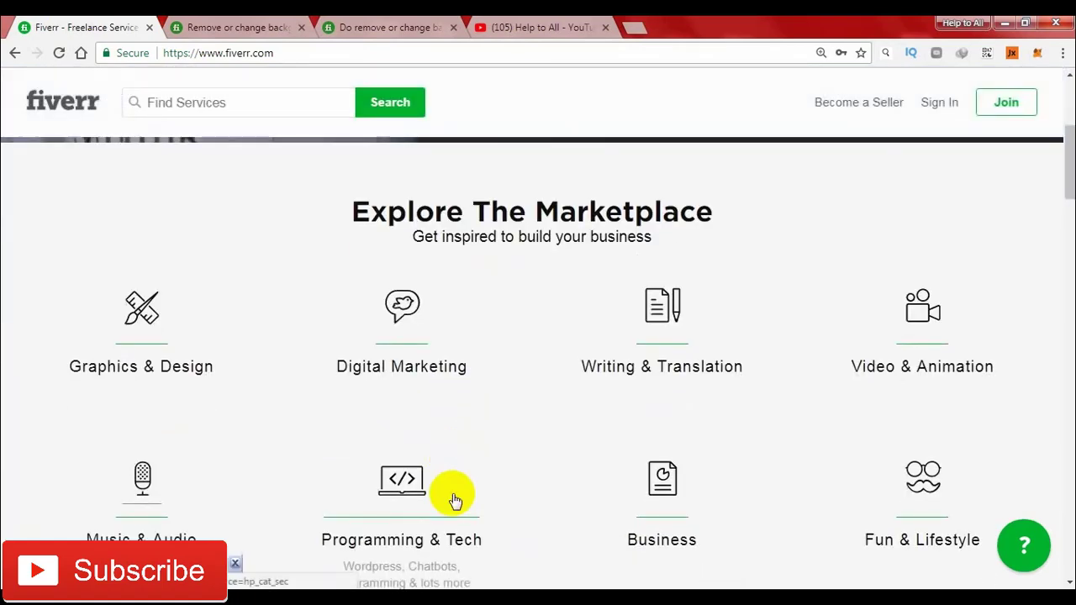
pyautogui.scroll(2, 452, 493)
pyautogui.scroll(2, 452, 494)
pyautogui.click(441, 310)
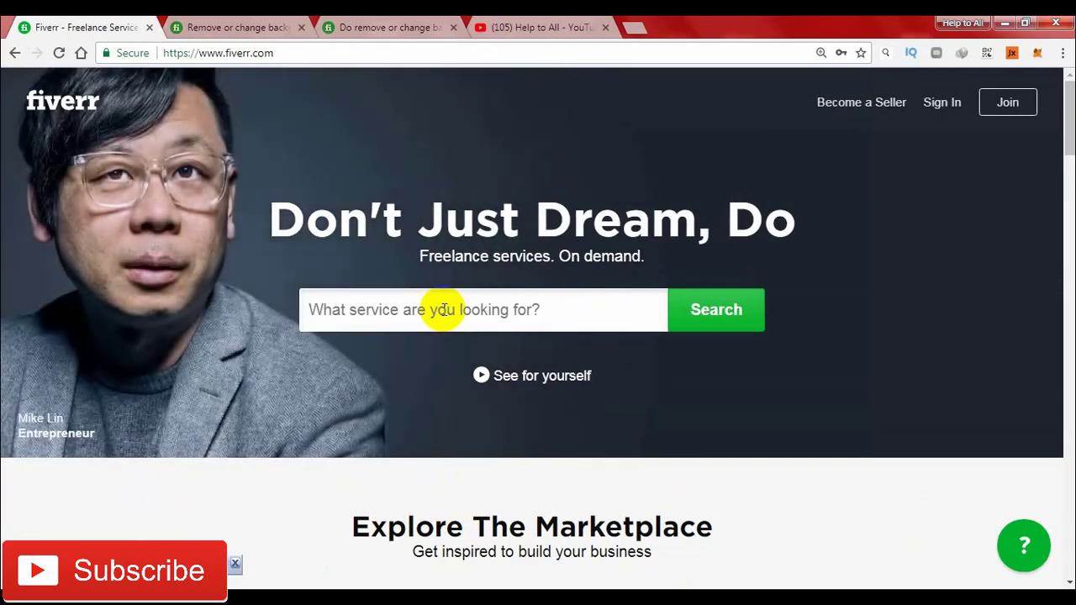
pyautogui.write('remove ')
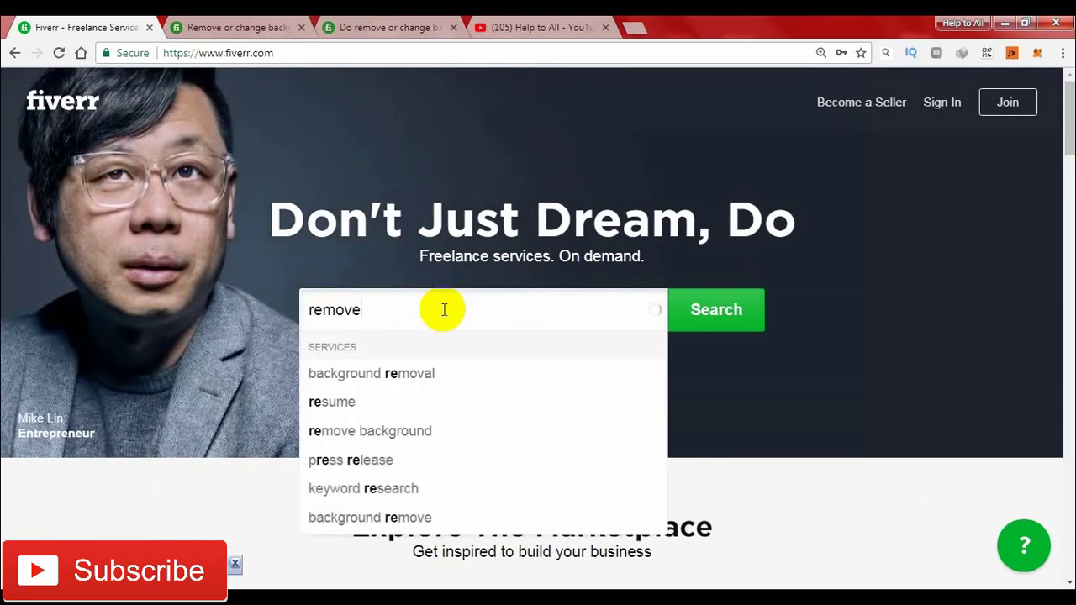
pyautogui.write('and ch')
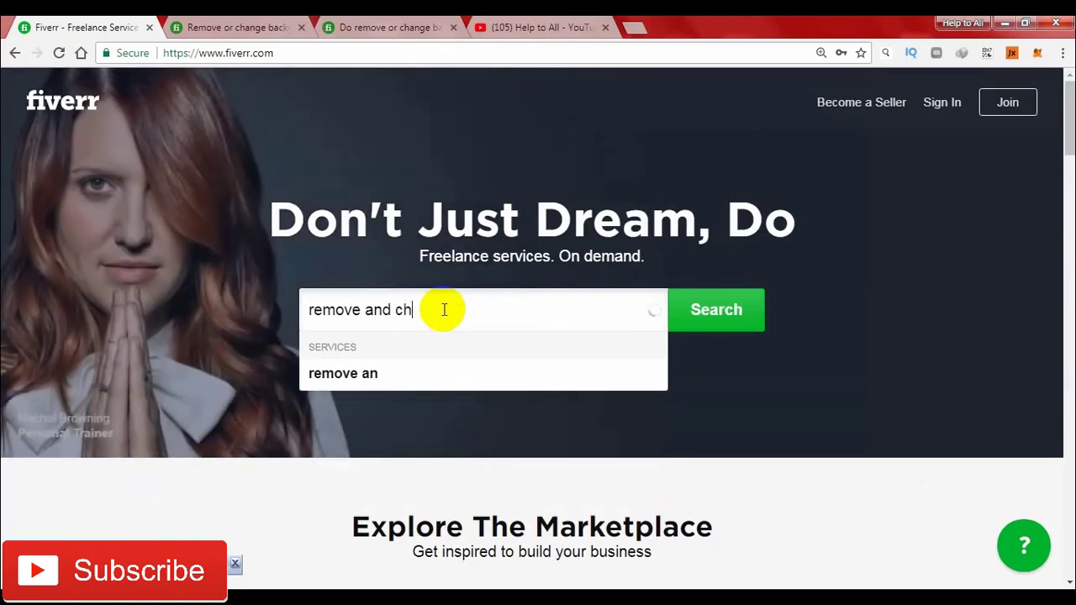
pyautogui.write('ange backgrou')
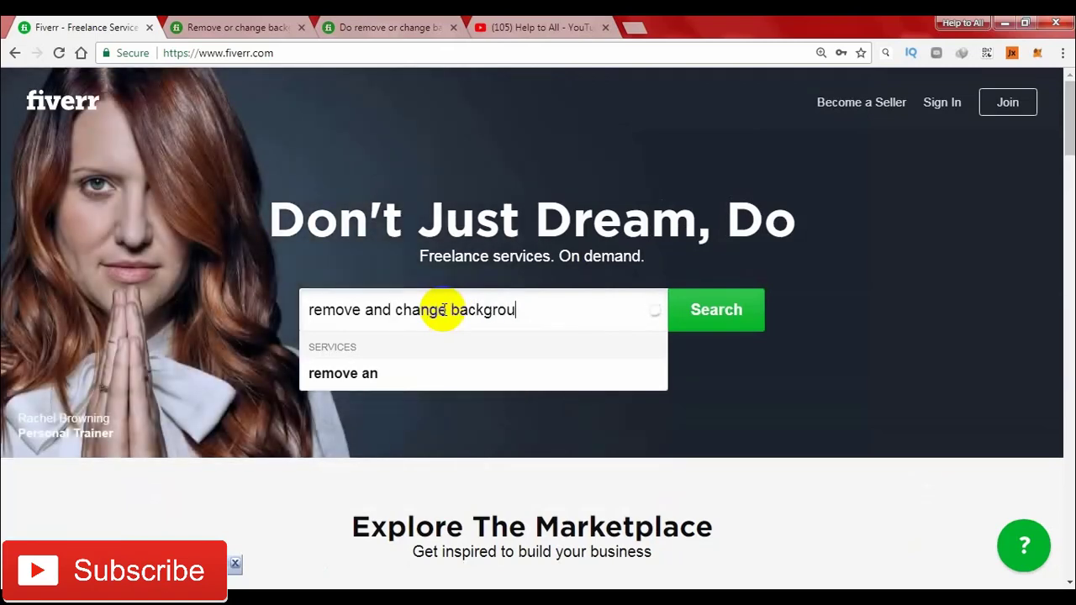
pyautogui.write('nd')
pyautogui.press('Return')
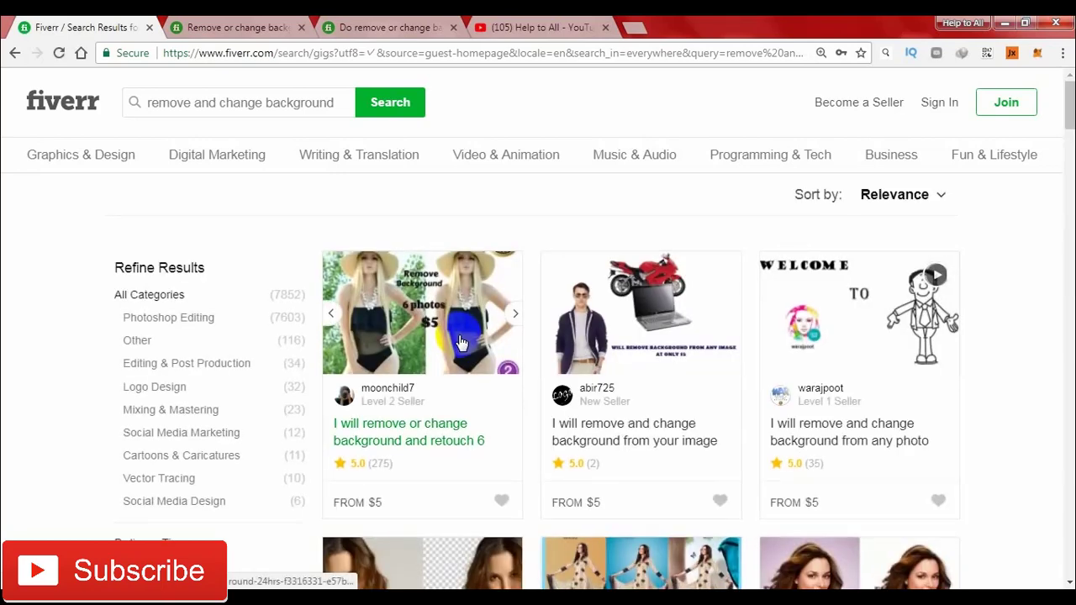
# - Glance at the open gig, then scroll through background-removal gigs, marking one with 99 reviews
pyautogui.scroll(-1, 453, 338)
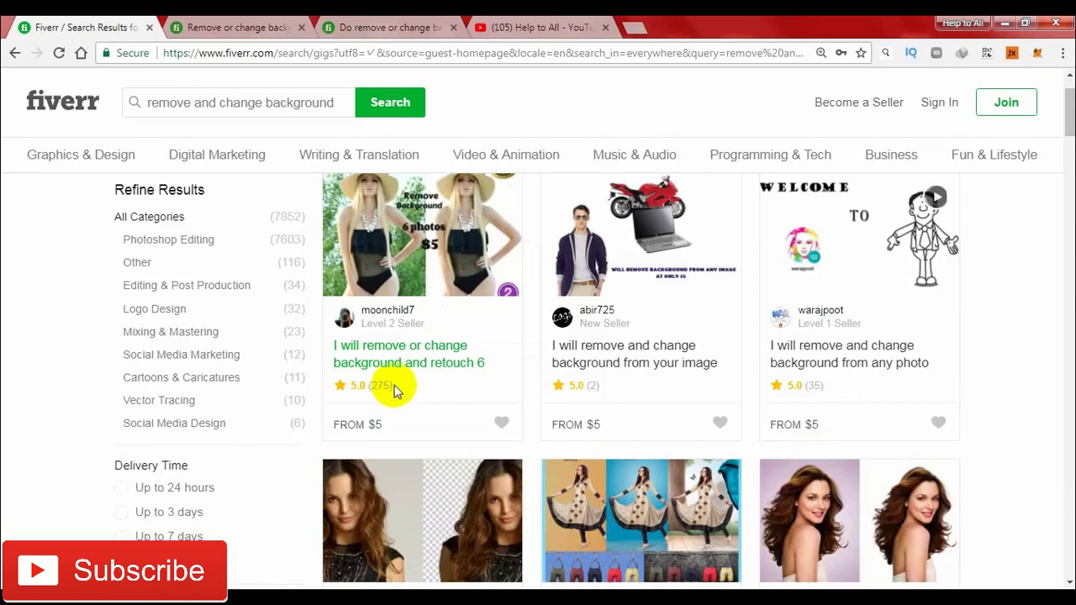
pyautogui.click(229, 25)
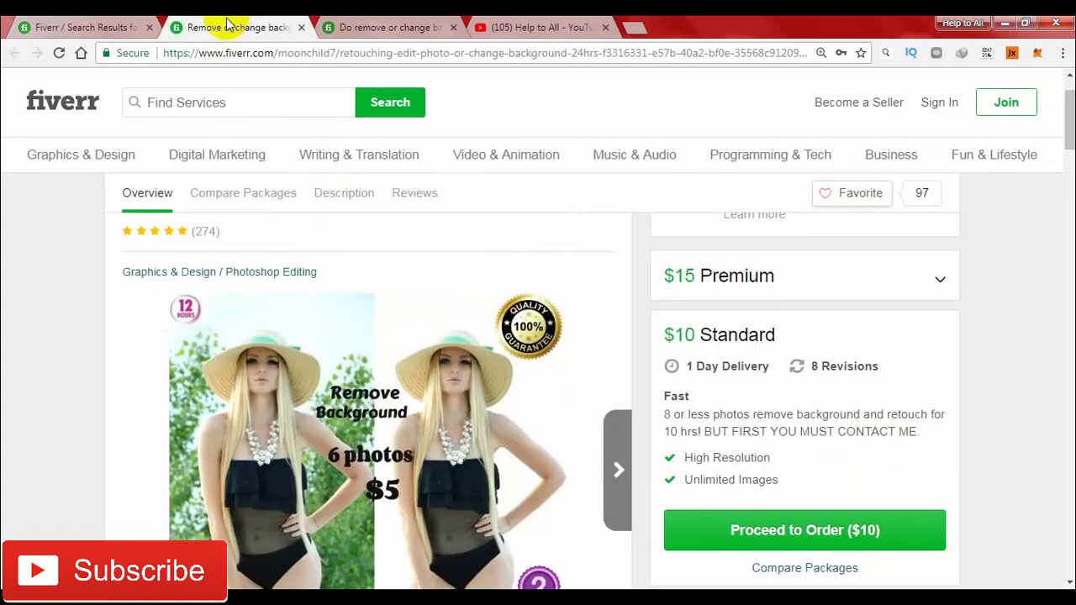
pyautogui.click(128, 25)
pyautogui.scroll(-3, 618, 491)
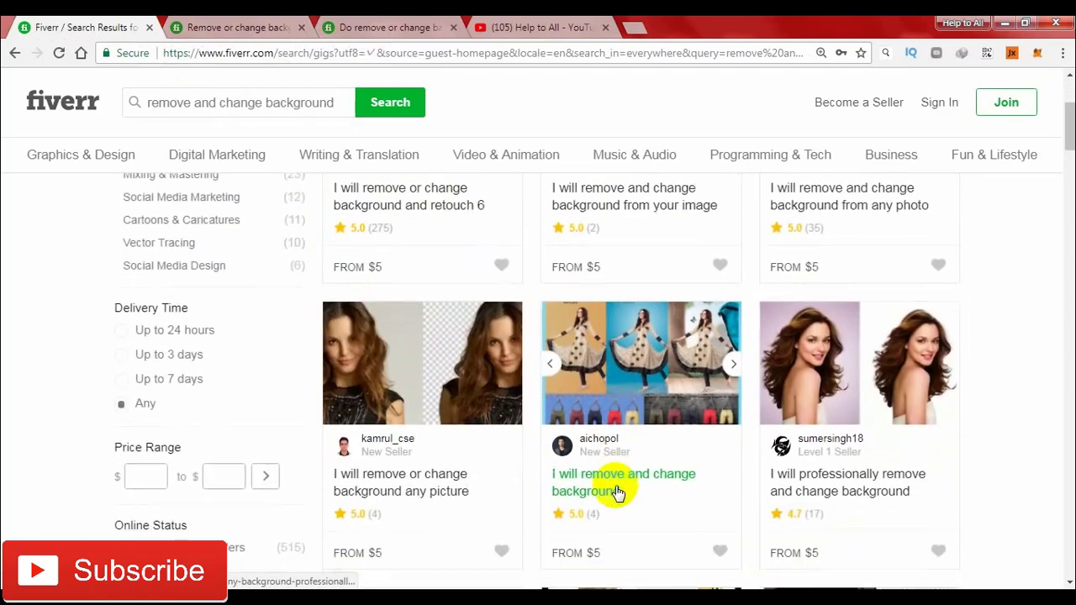
pyautogui.scroll(-1, 618, 492)
pyautogui.scroll(-1, 618, 491)
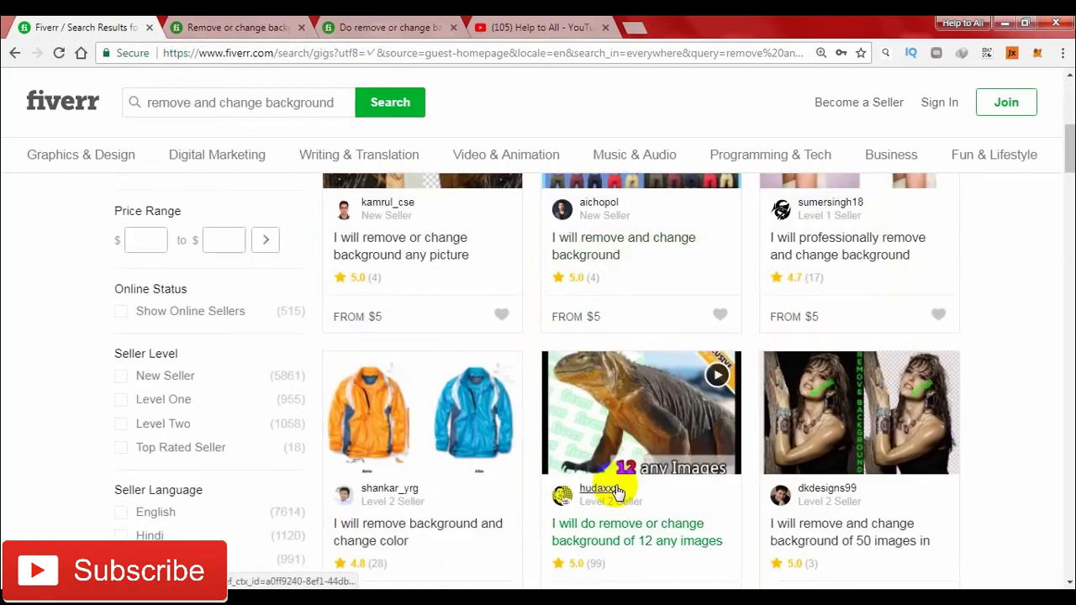
pyautogui.scroll(-2, 618, 492)
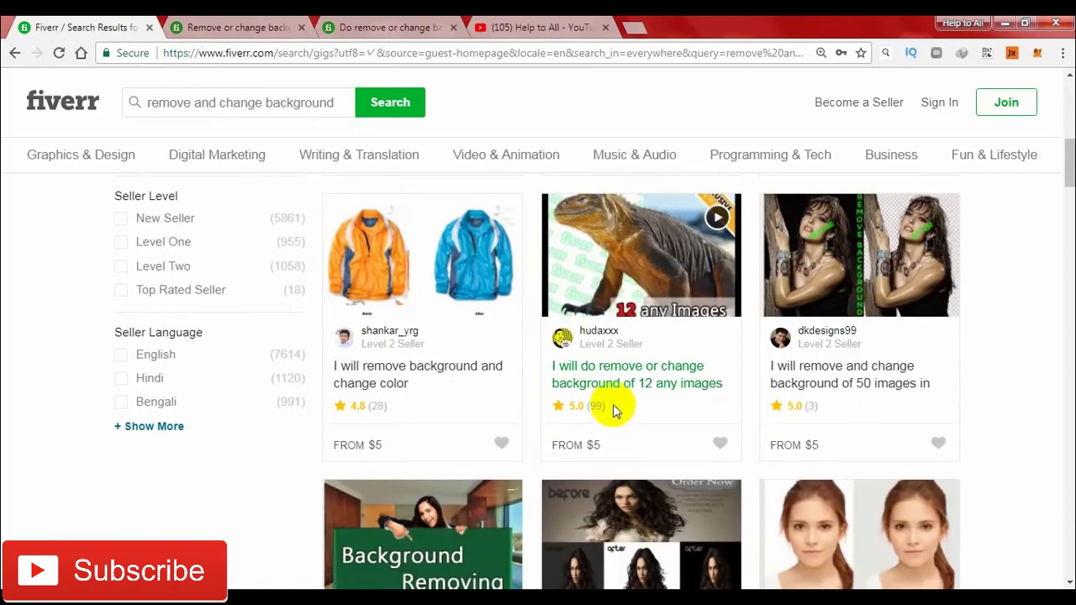
pyautogui.moveTo(589, 404); pyautogui.dragTo(632, 410)
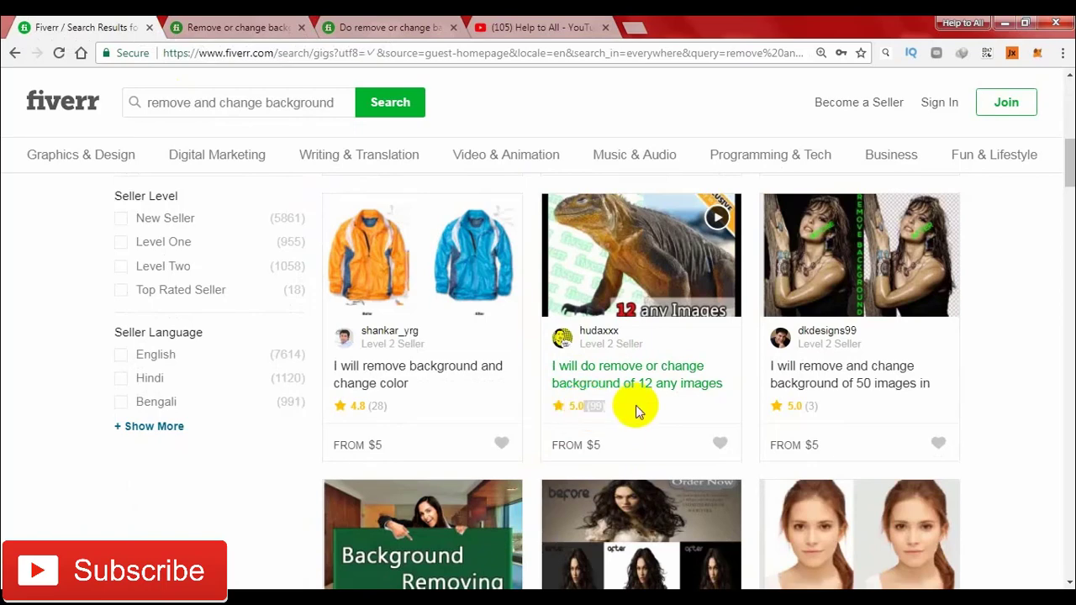
pyautogui.scroll(-1, 485, 454)
pyautogui.scroll(-1, 485, 453)
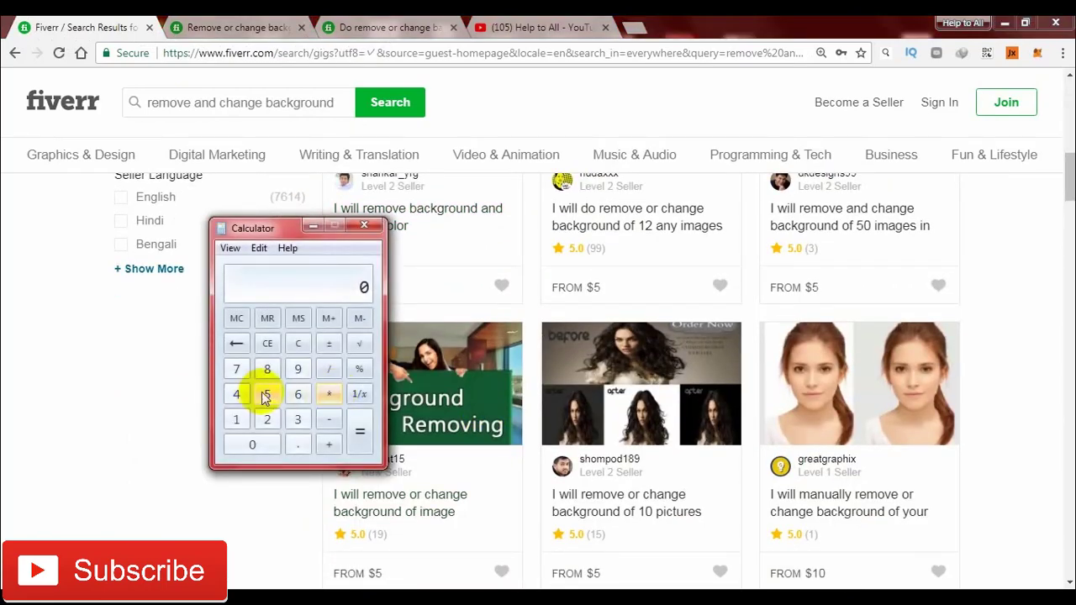
# - Calculate 5 × 100 = 500 in Calculator
pyautogui.click(268, 394)
pyautogui.click(328, 394)
pyautogui.click(236, 420)
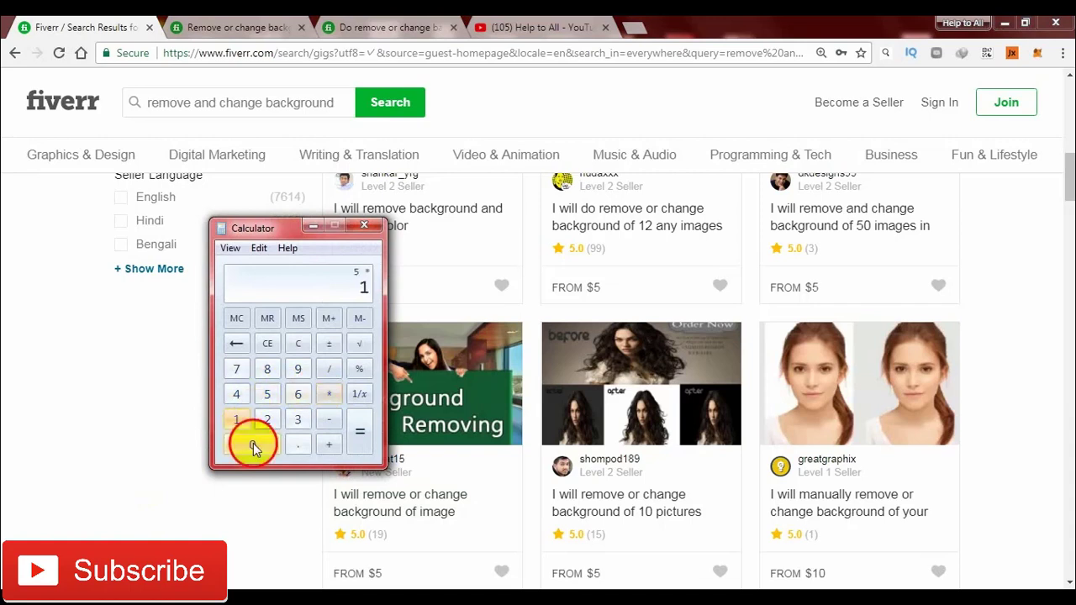
pyautogui.click(252, 445)
pyautogui.click(252, 444)
pyautogui.click(359, 431)
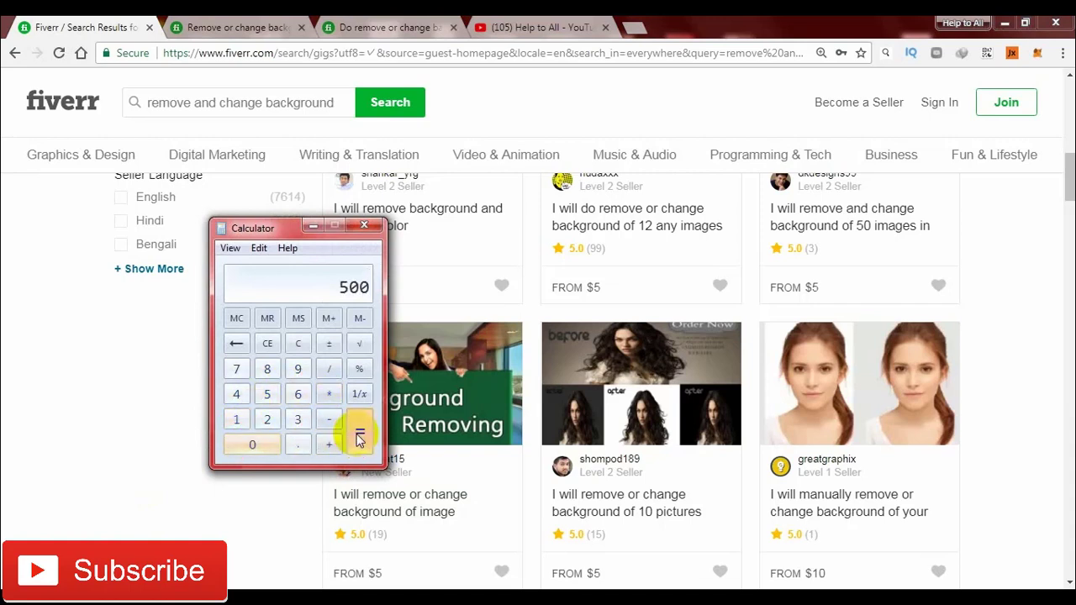
# - Close Calculator and scroll the Fiverr results back to the top
pyautogui.click(364, 224)
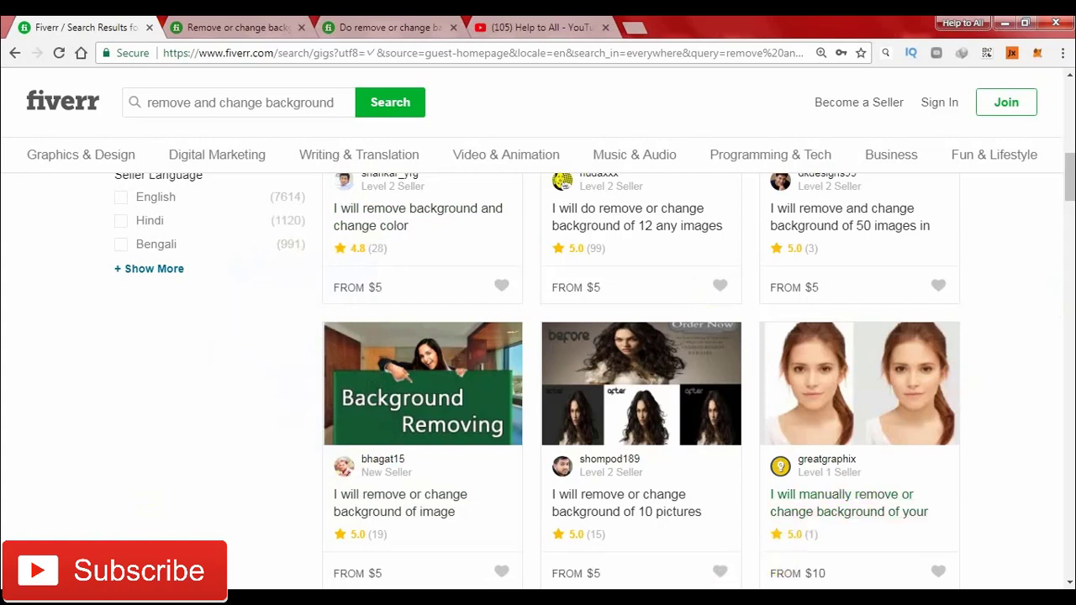
pyautogui.scroll(1, 538, 470)
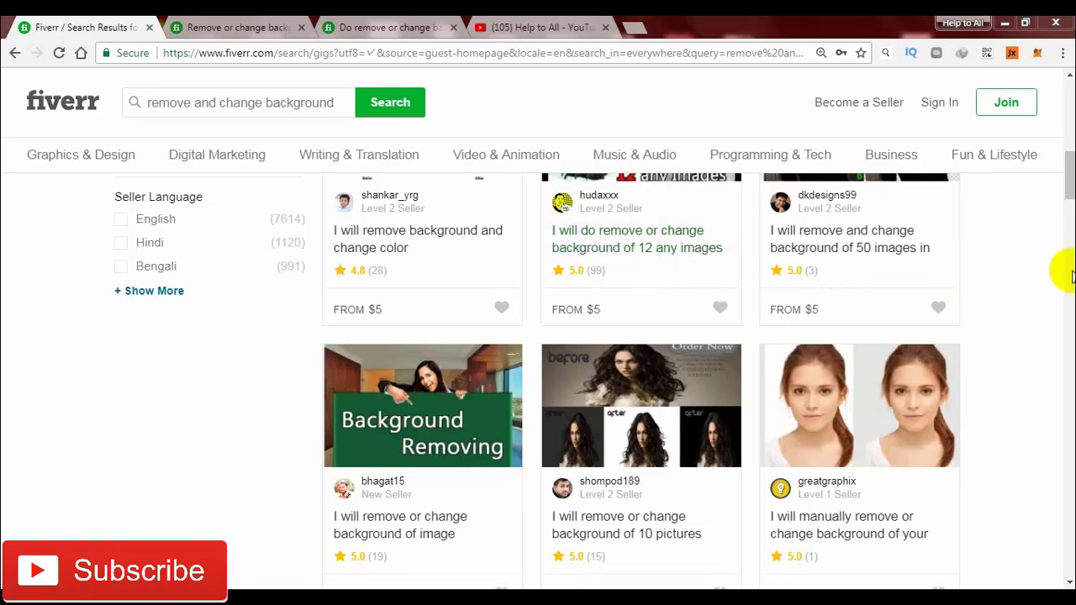
pyautogui.moveTo(1067, 192); pyautogui.dragTo(1069, 147)
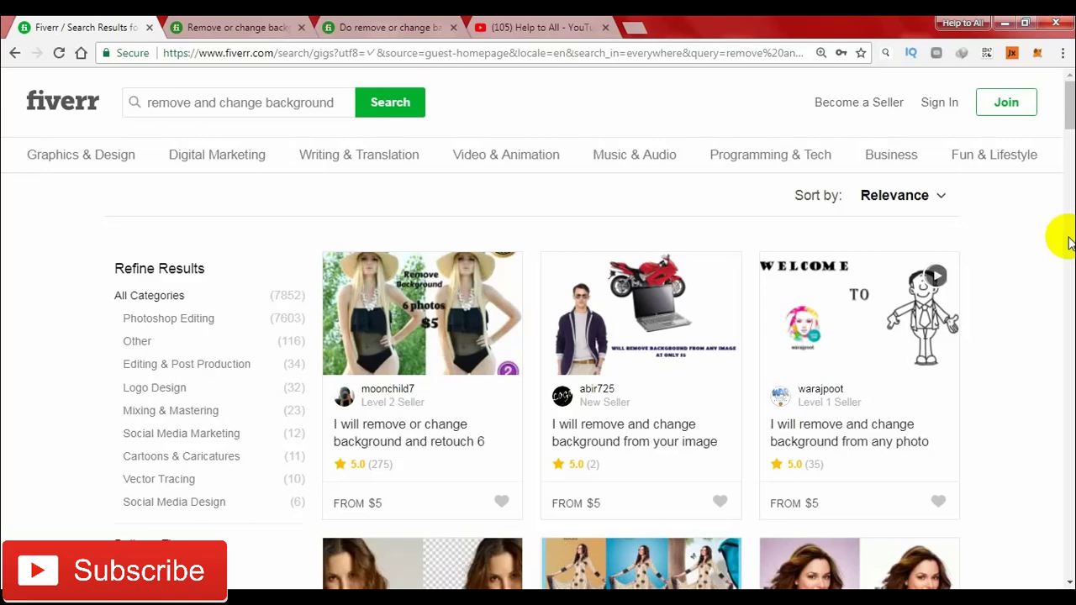
pyautogui.click(228, 28)
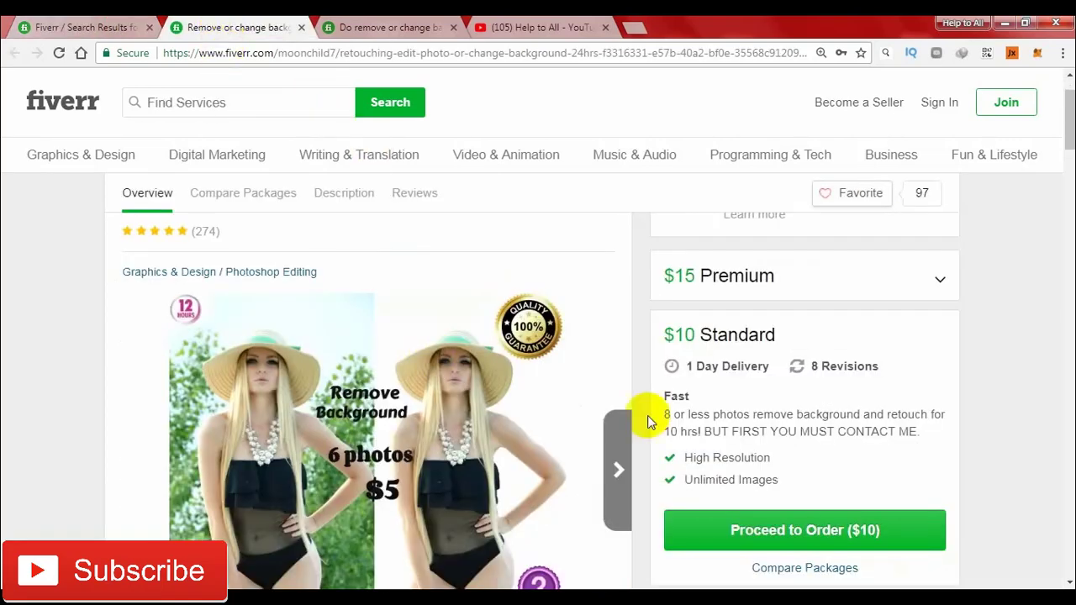
pyautogui.scroll(1, 966, 361)
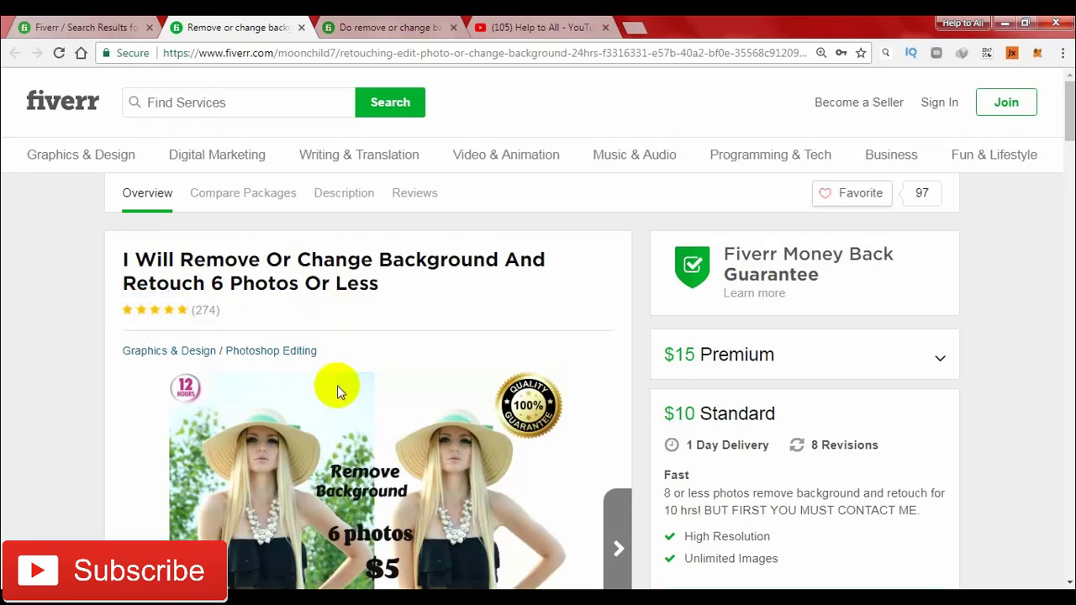
pyautogui.scroll(-5, 337, 384)
pyautogui.scroll(-3, 336, 386)
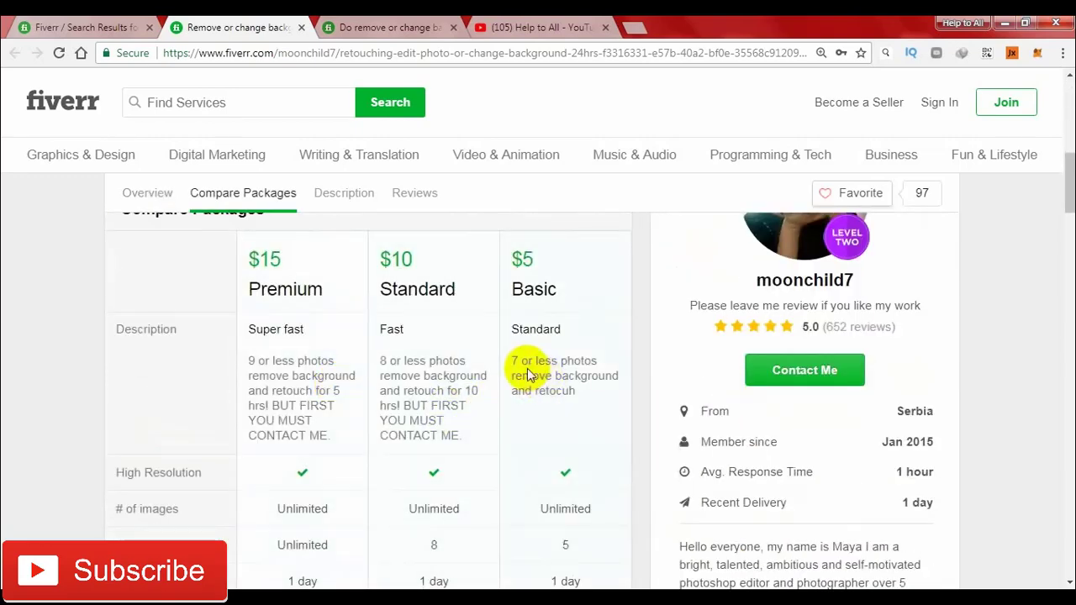
pyautogui.moveTo(579, 395); pyautogui.dragTo(504, 368)
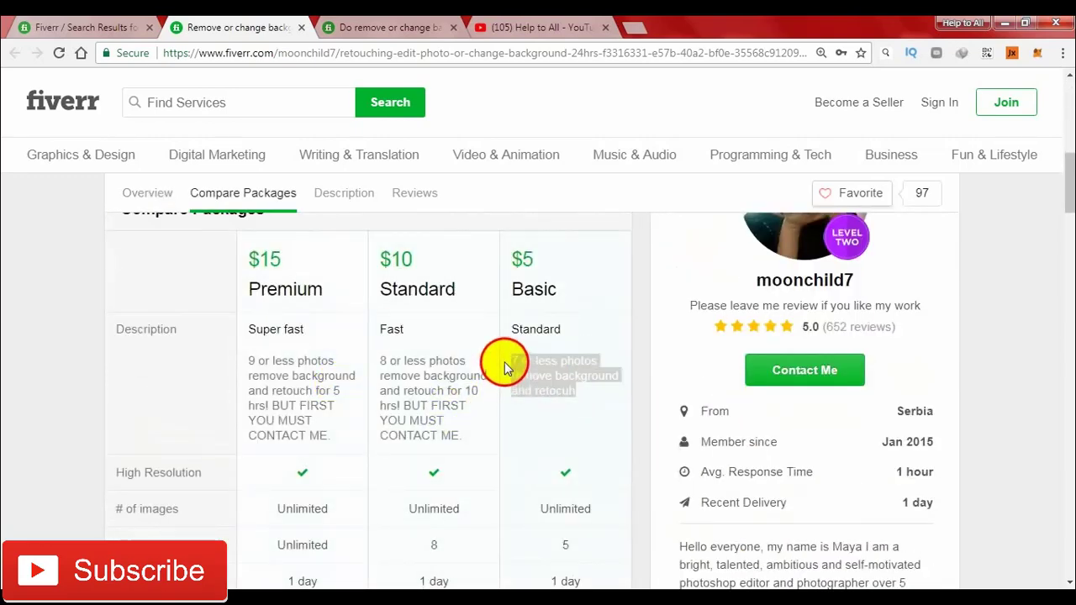
pyautogui.click(554, 427)
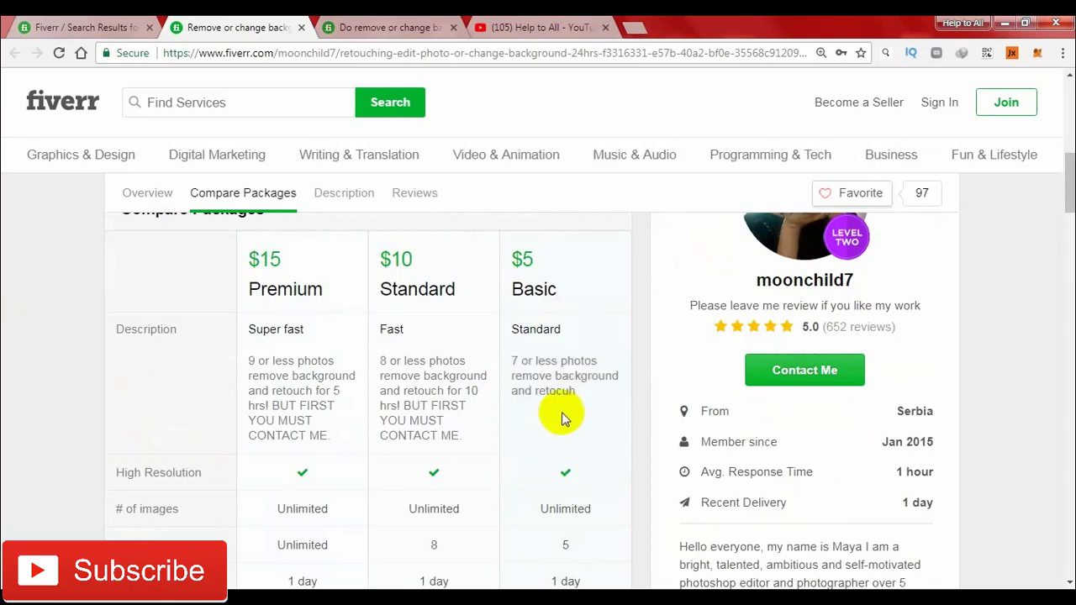
pyautogui.moveTo(576, 395); pyautogui.dragTo(536, 361)
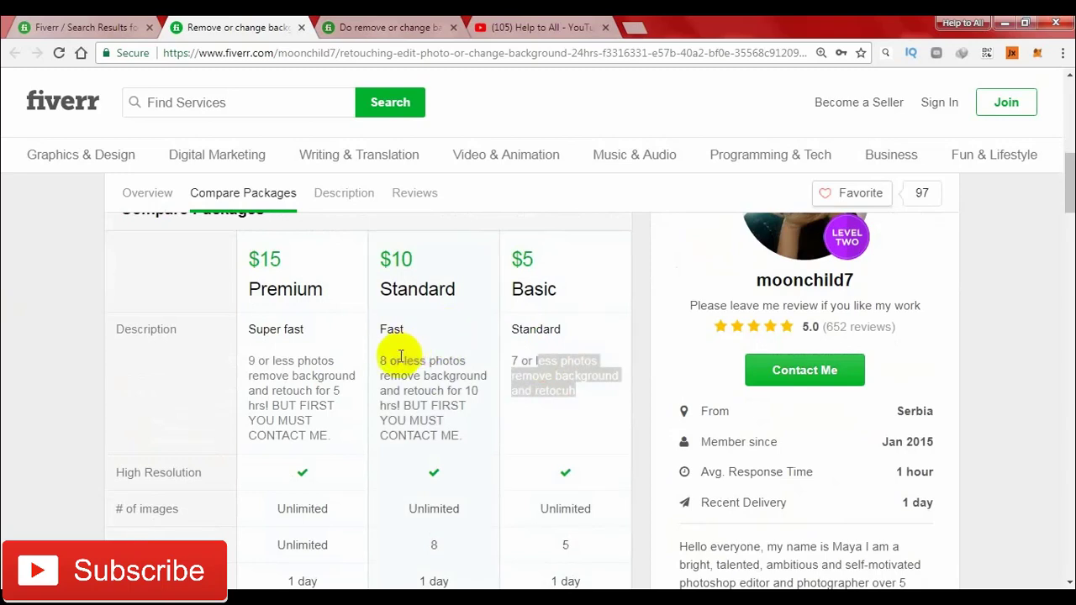
pyautogui.moveTo(387, 359)
pyautogui.mouseDown()
pyautogui.moveTo(427, 356)
pyautogui.moveTo(462, 400)
pyautogui.moveTo(404, 271)
pyautogui.mouseUp()
pyautogui.click(404, 270)
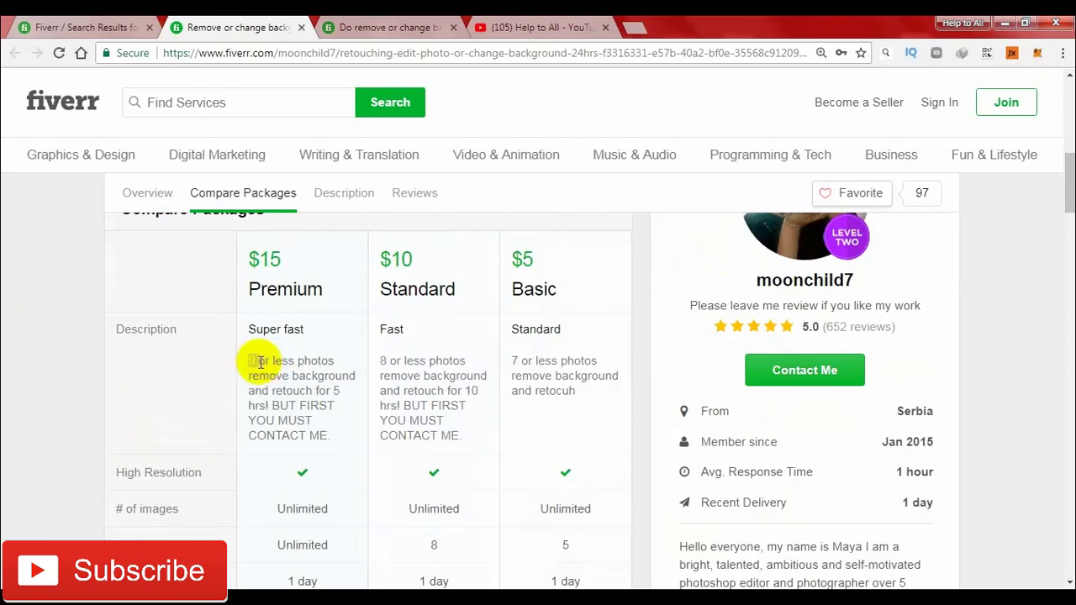
pyautogui.scroll(-3, 463, 432)
pyautogui.scroll(-2, 463, 437)
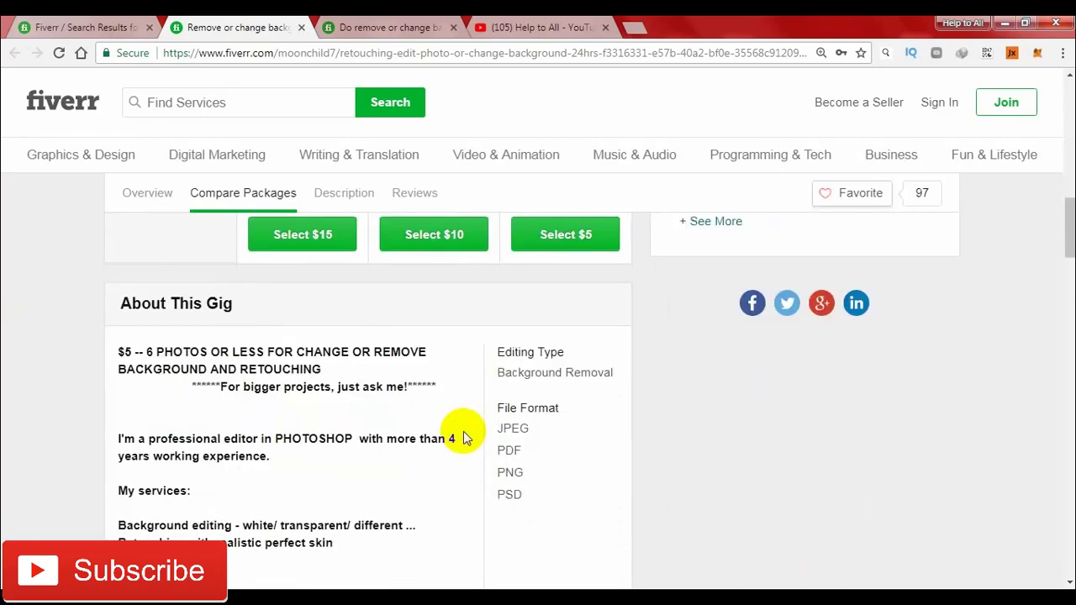
pyautogui.scroll(-2, 463, 437)
pyautogui.scroll(-2, 463, 437)
pyautogui.scroll(5, 463, 437)
pyautogui.scroll(5, 463, 437)
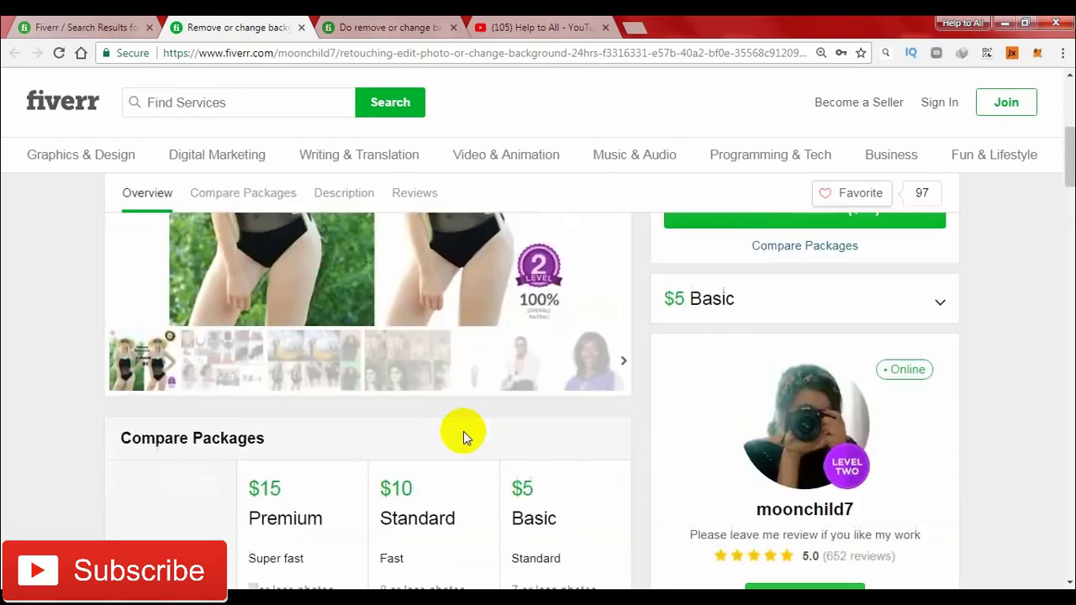
pyautogui.scroll(3, 463, 431)
pyautogui.scroll(-4, 460, 428)
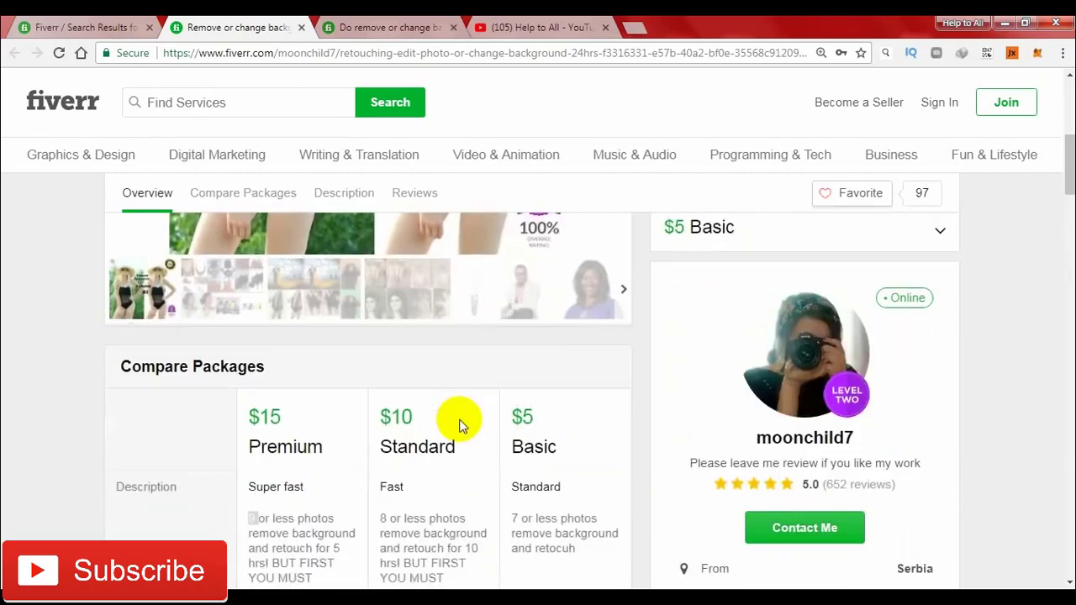
pyautogui.scroll(-3, 461, 426)
pyautogui.scroll(-4, 461, 426)
pyautogui.scroll(3, 460, 426)
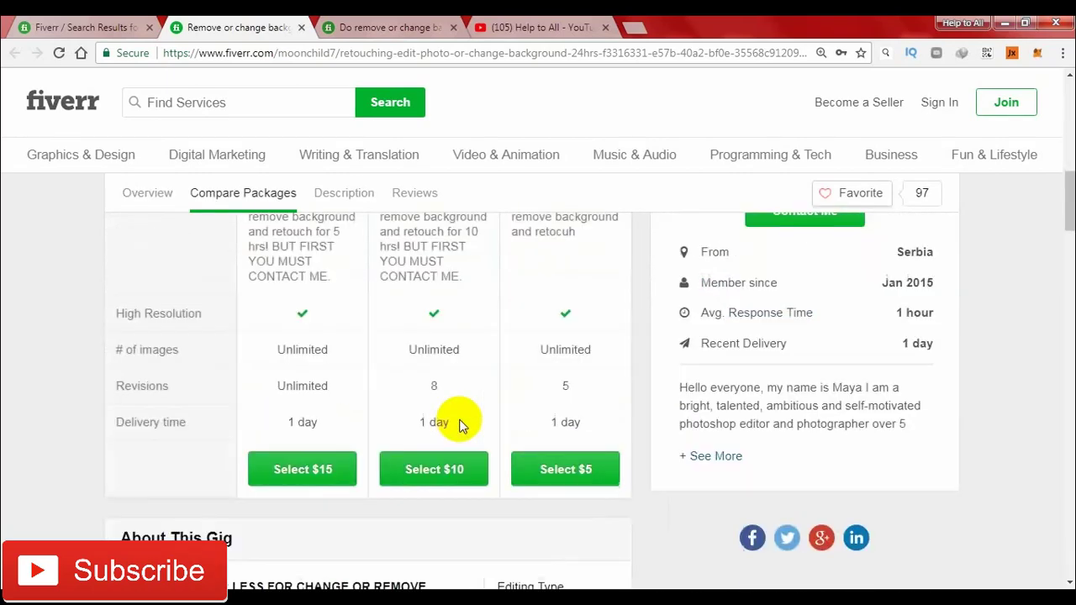
pyautogui.scroll(2, 461, 426)
pyautogui.scroll(2, 460, 426)
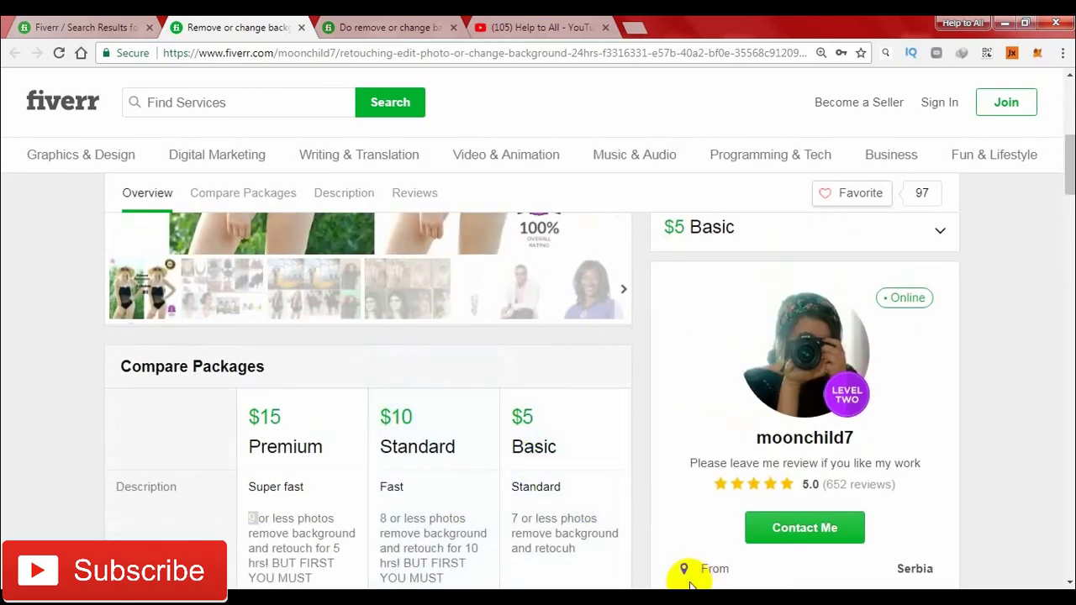
pyautogui.scroll(4, 647, 503)
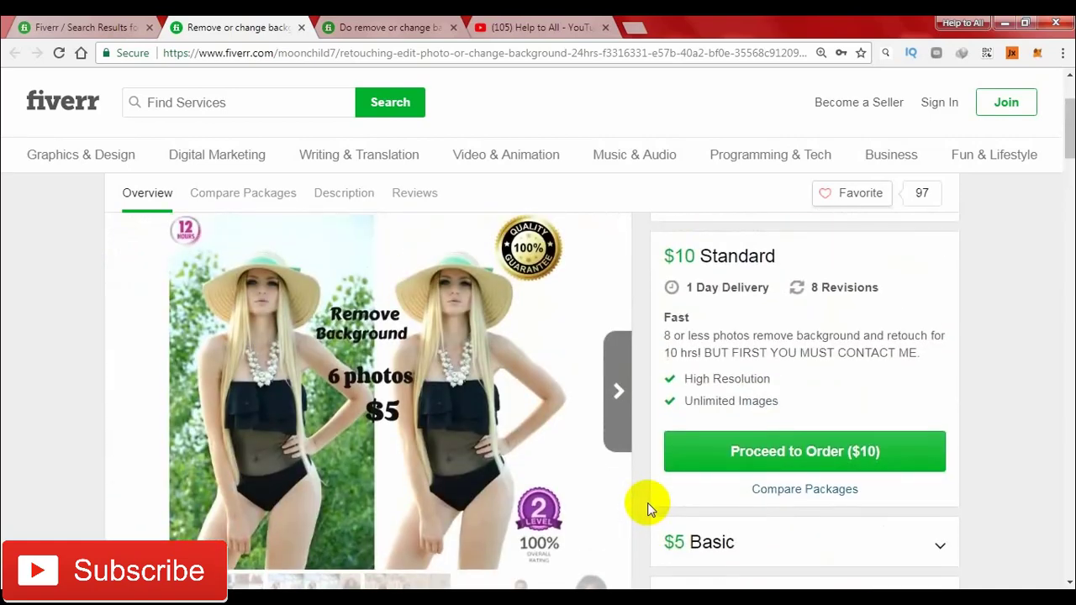
pyautogui.scroll(1, 648, 502)
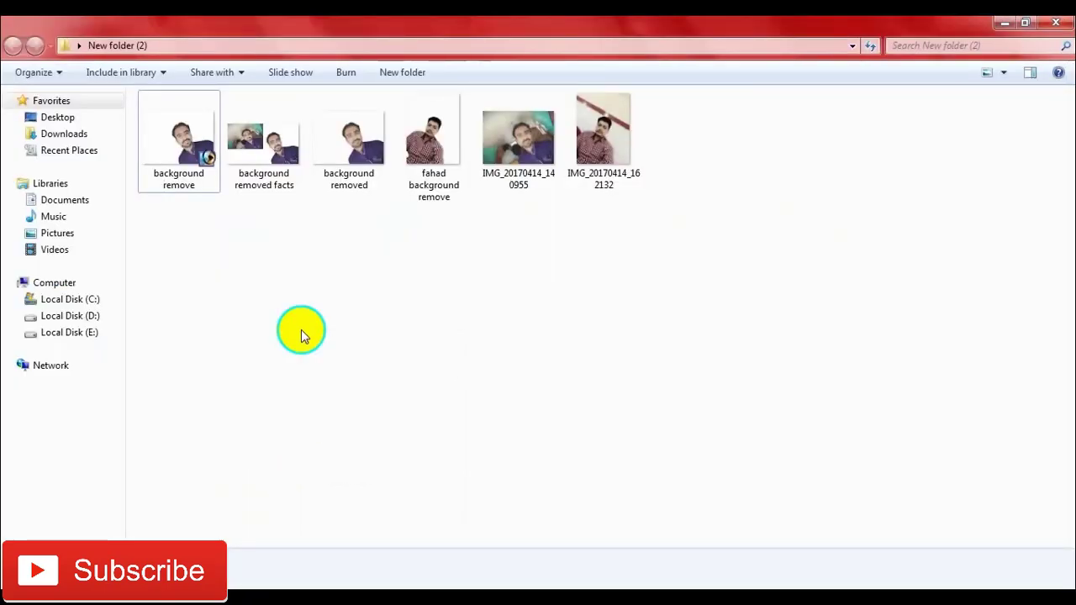
pyautogui.rightClick(301, 331)
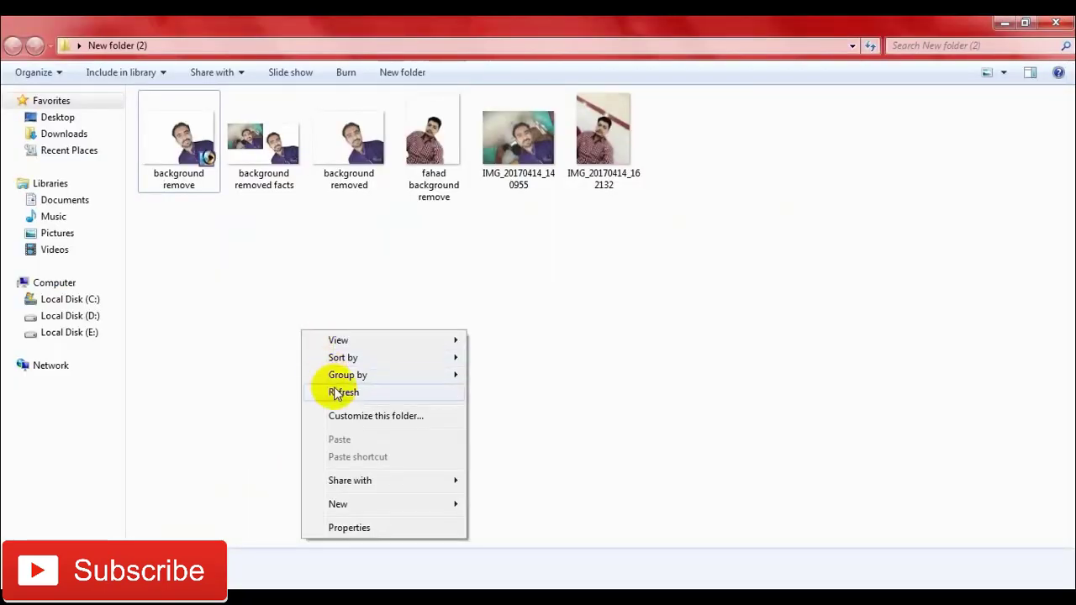
pyautogui.click(335, 393)
pyautogui.doubleClick(264, 168)
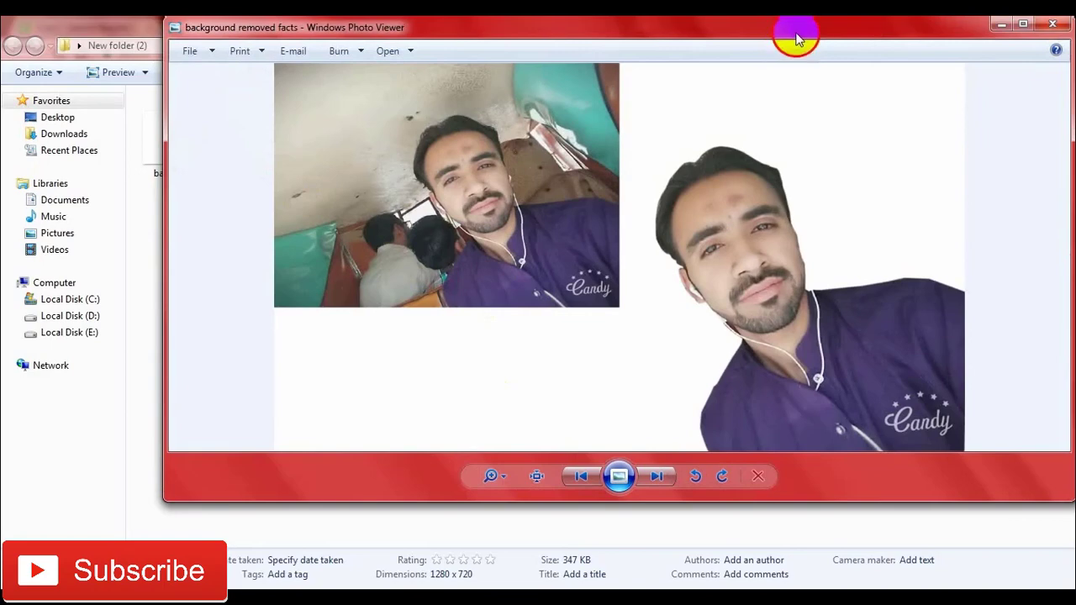
pyautogui.moveTo(790, 34); pyautogui.dragTo(643, 156)
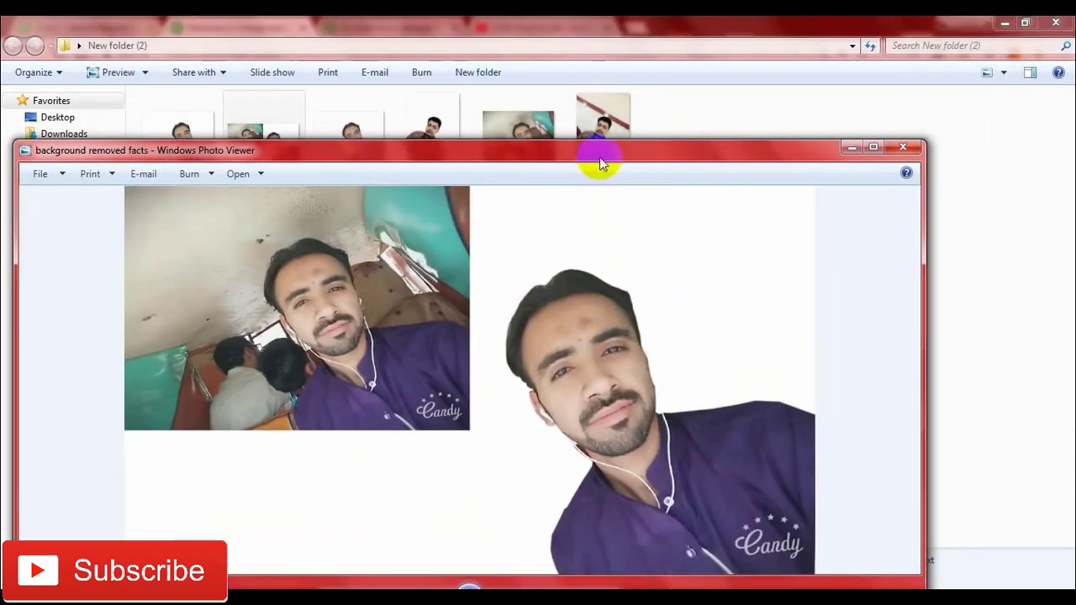
pyautogui.moveTo(599, 156); pyautogui.dragTo(609, 152)
pyautogui.click(440, 125)
pyautogui.click(438, 339)
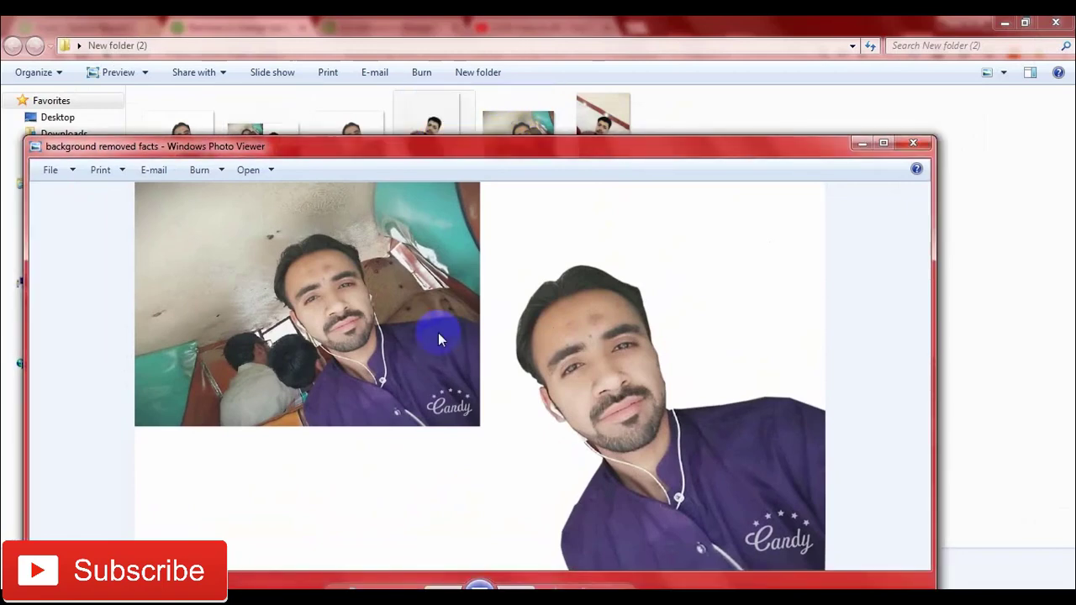
pyautogui.click(912, 143)
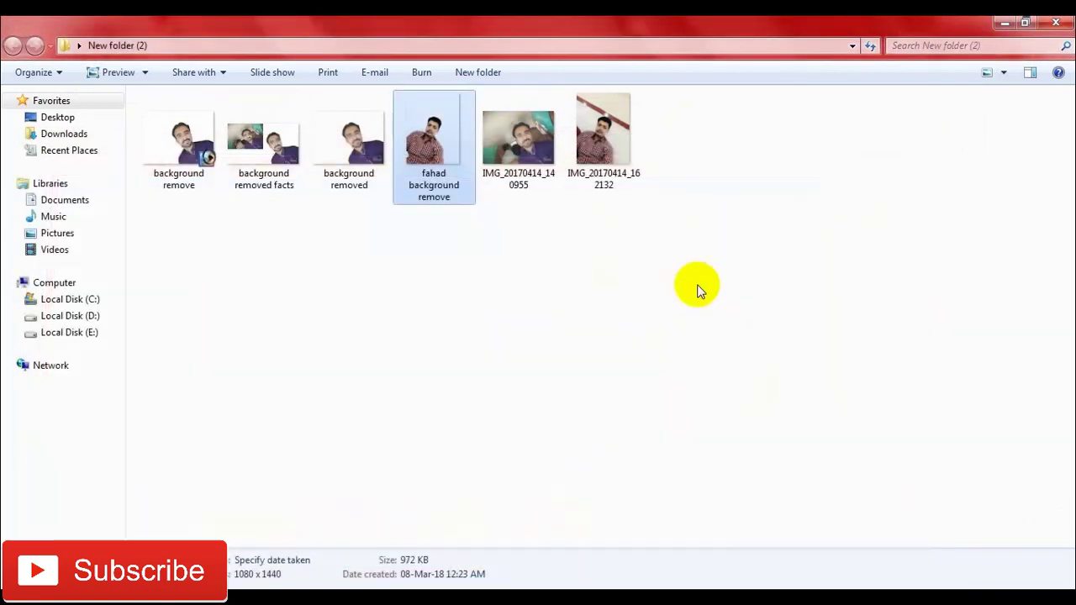
pyautogui.doubleClick(460, 161)
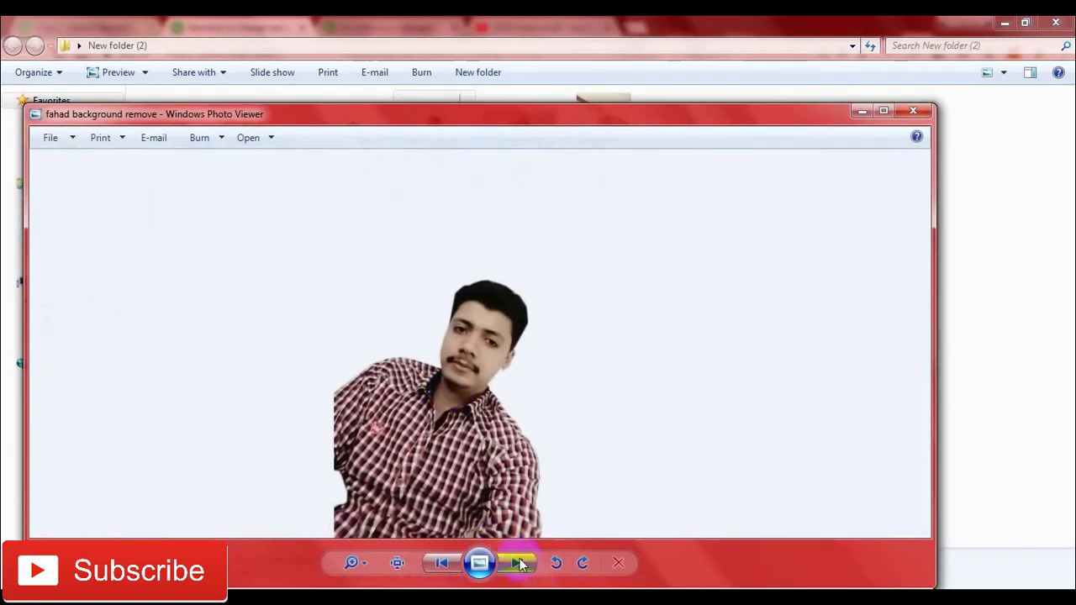
pyautogui.click(517, 563)
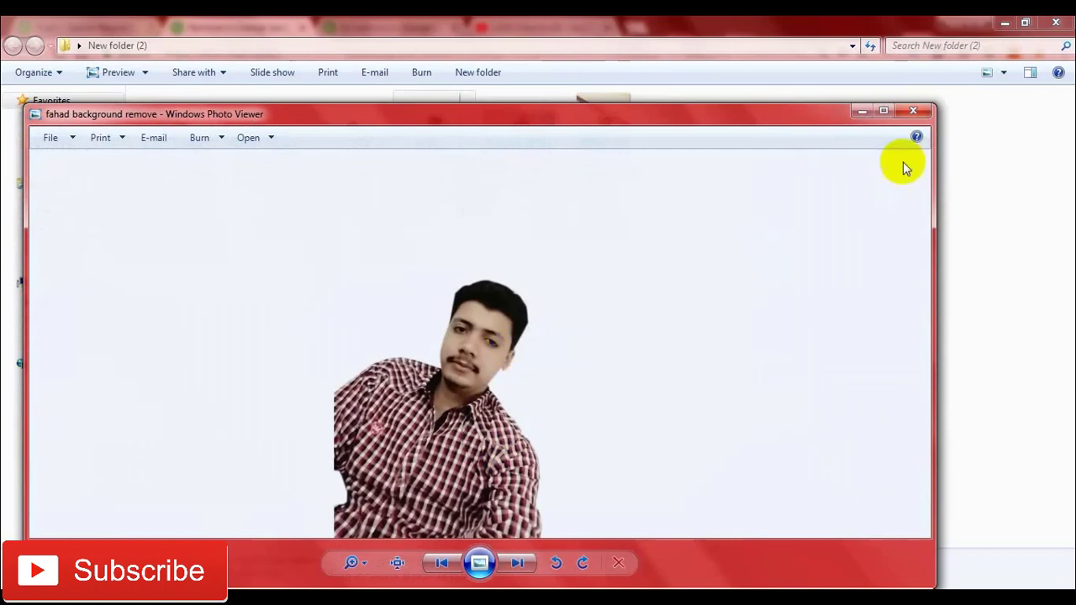
pyautogui.click(915, 117)
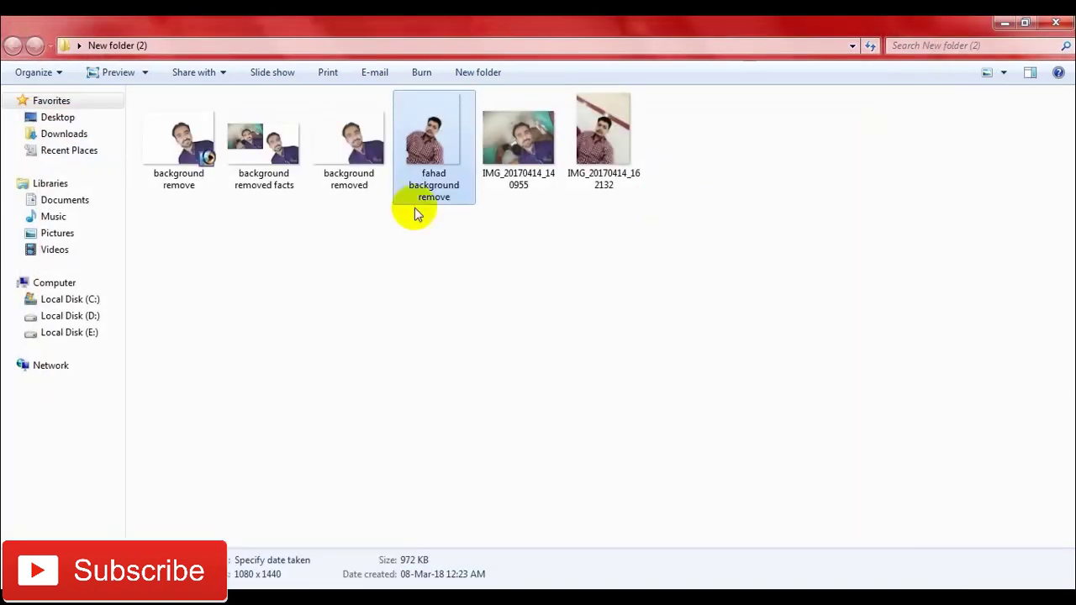
pyautogui.click(190, 144)
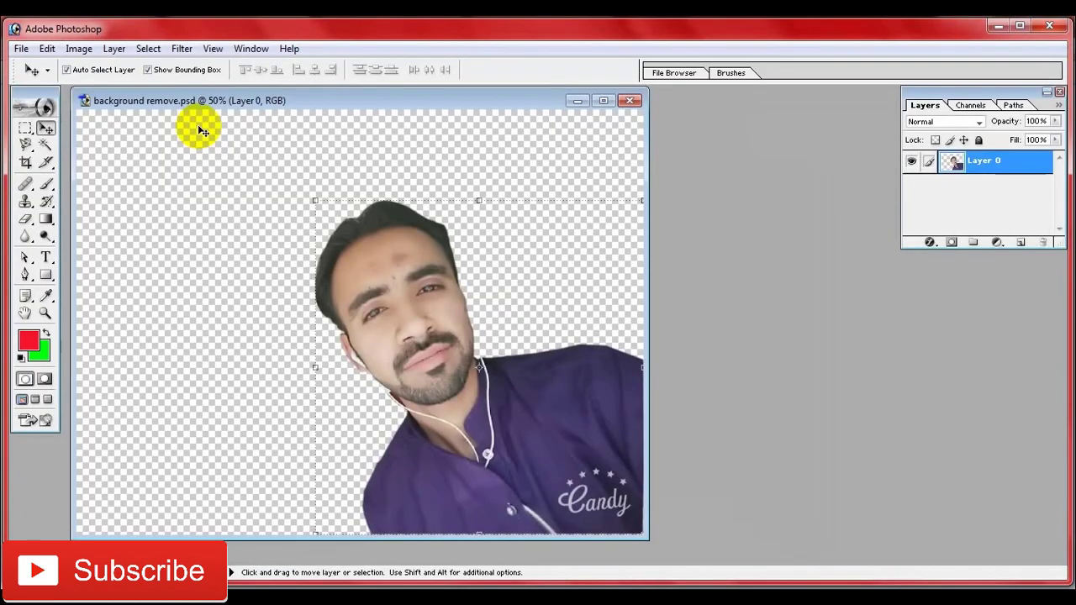
# - Move aside and close the background remove.psd document
pyautogui.moveTo(469, 106); pyautogui.dragTo(514, 107)
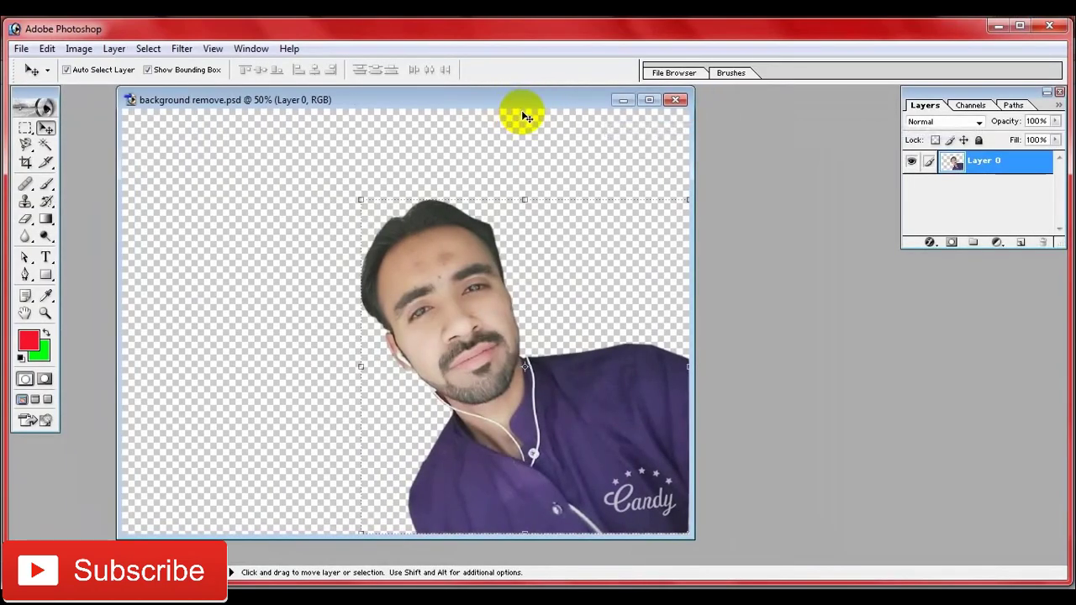
pyautogui.moveTo(525, 109); pyautogui.dragTo(548, 119)
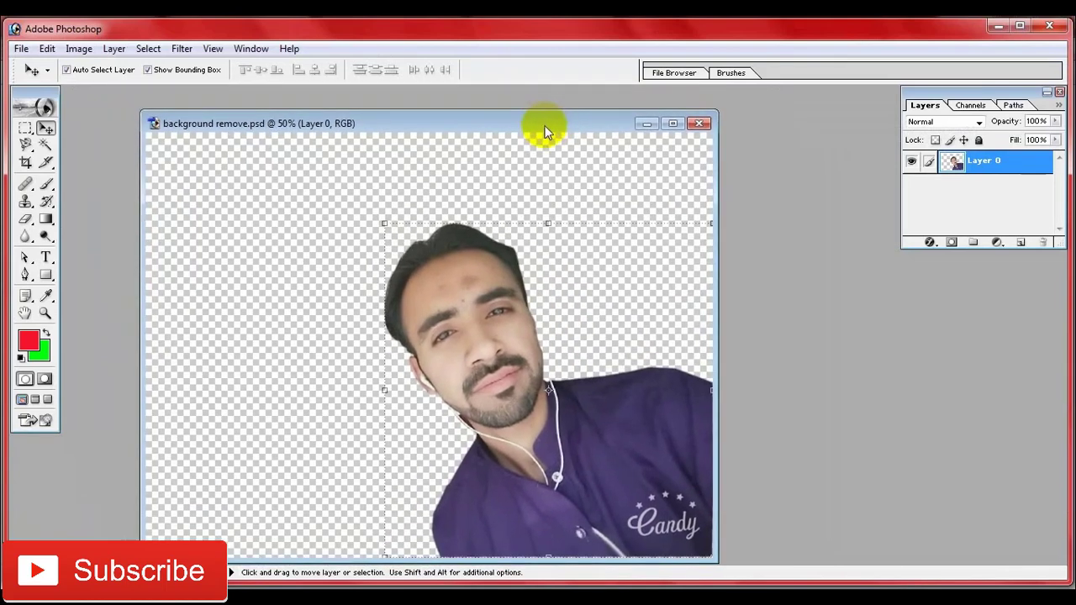
pyautogui.click(698, 124)
# - Open IMG_20170414_162132.jpg from New folder (2)
pyautogui.click(21, 49)
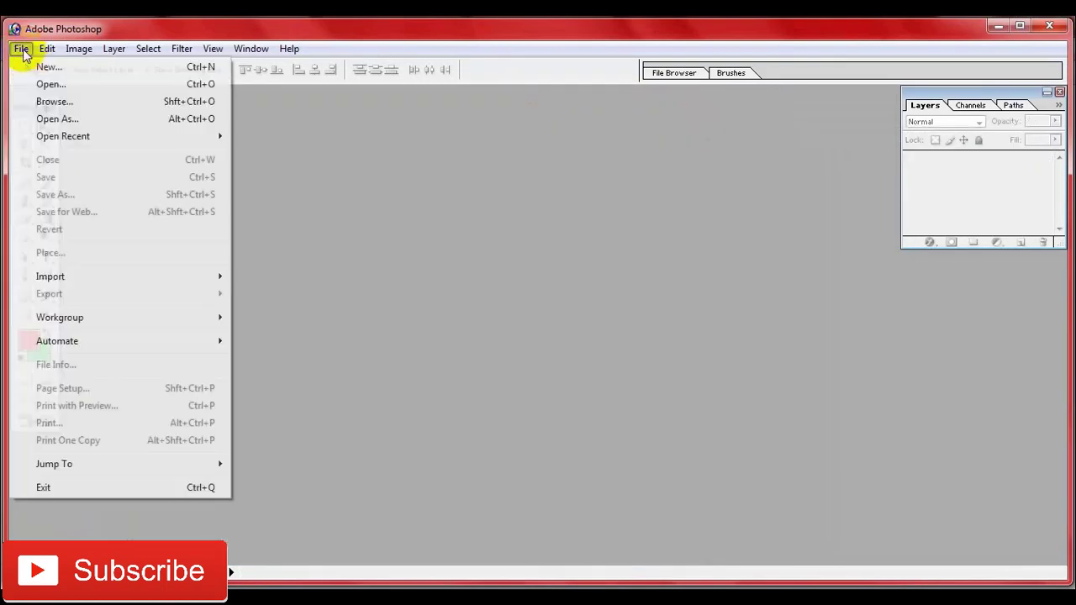
pyautogui.click(44, 84)
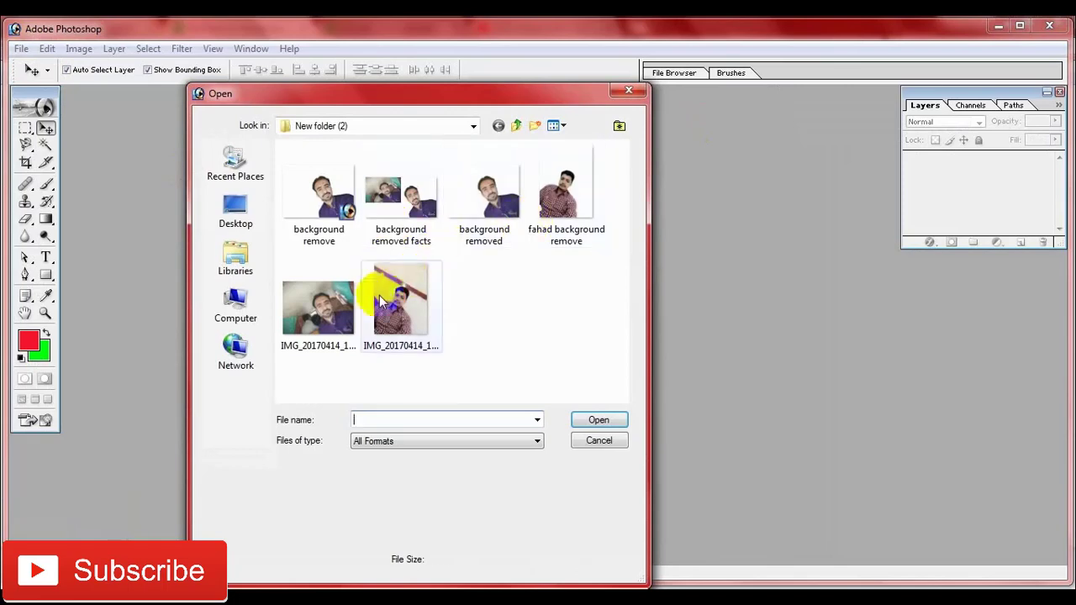
pyautogui.doubleClick(379, 295)
pyautogui.click(582, 412)
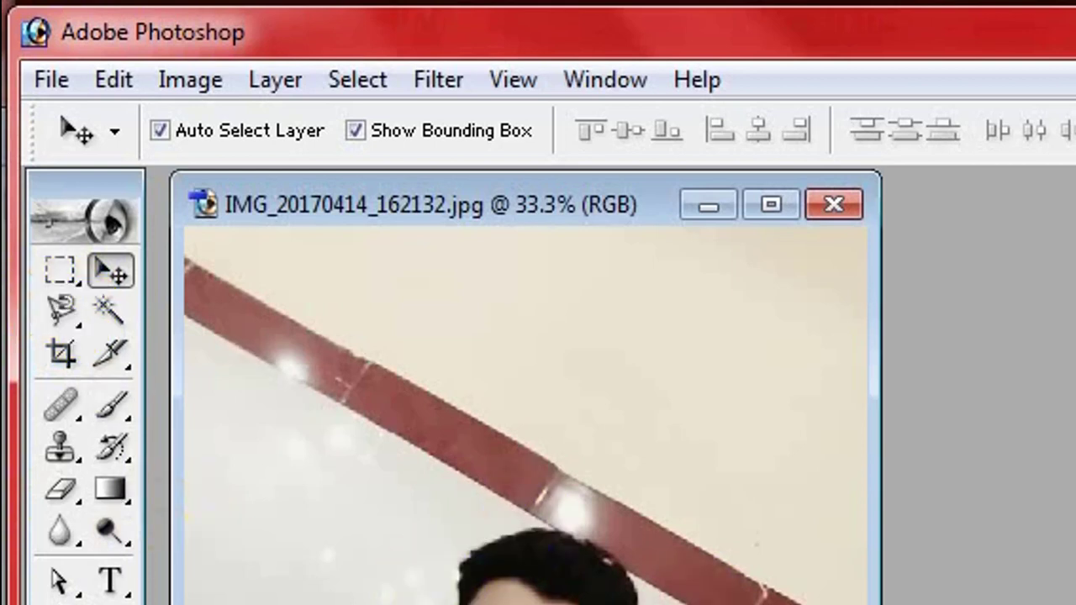
# - Maximize the checked-shirt photo, zoom to 66.7%, and reselect the Pen tool
pyautogui.click(67, 316)
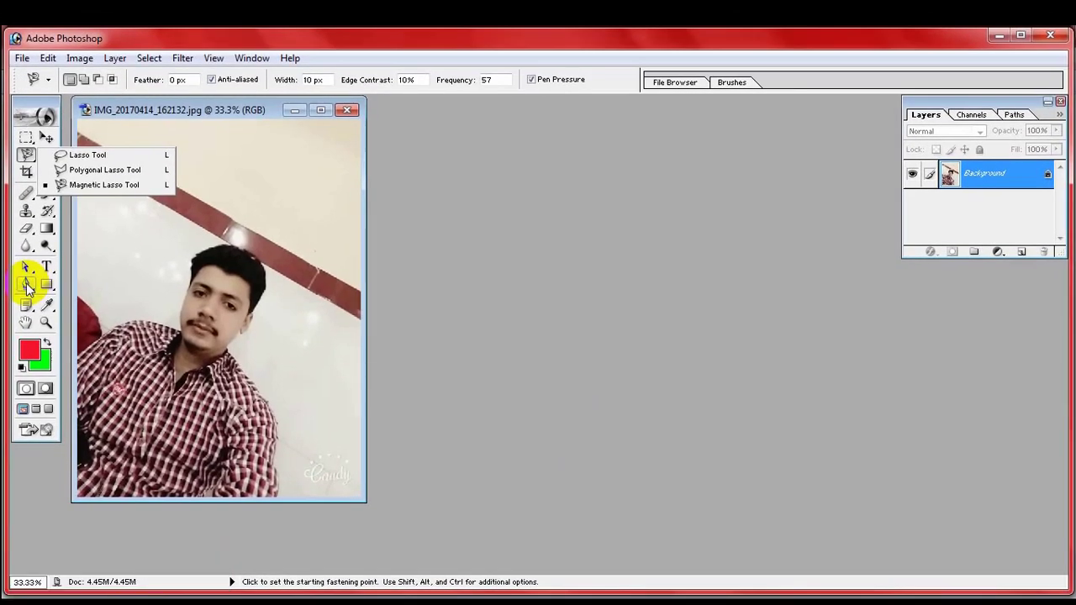
pyautogui.click(26, 285)
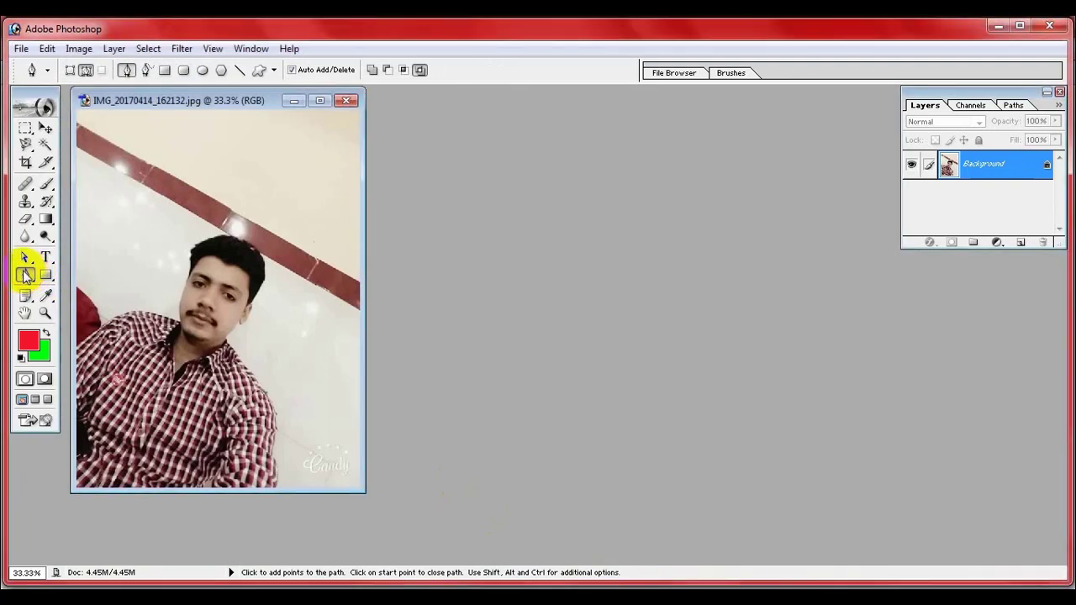
pyautogui.click(319, 100)
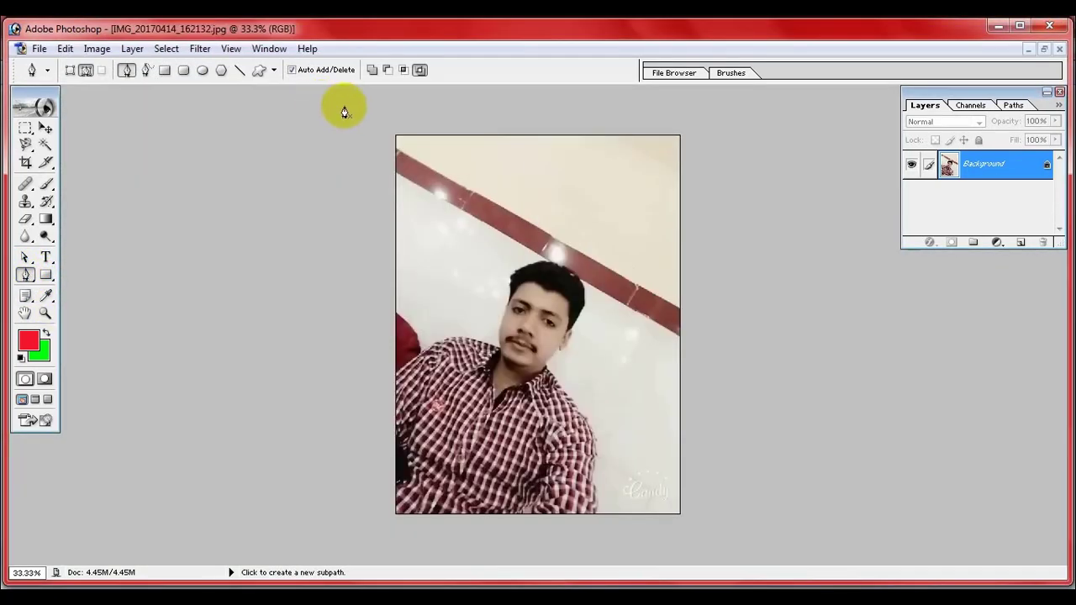
pyautogui.click(45, 315)
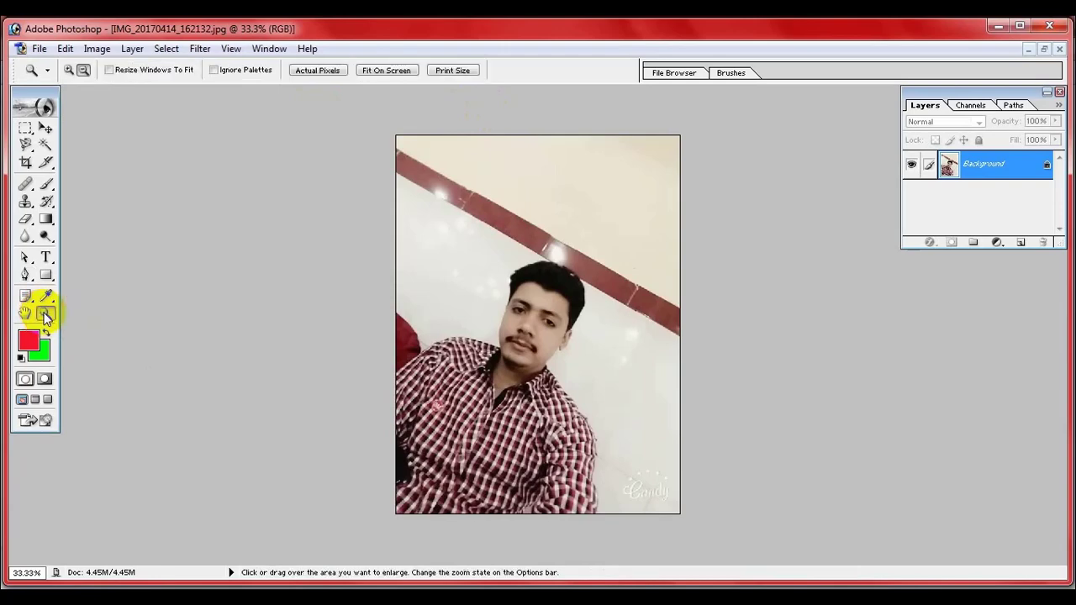
pyautogui.click(546, 362)
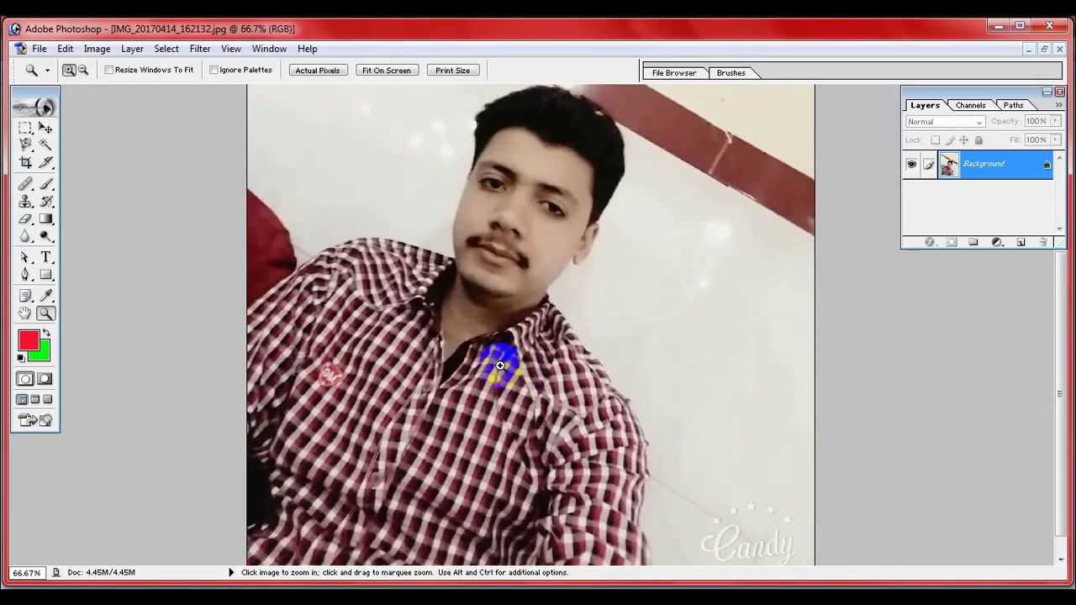
pyautogui.click(25, 275)
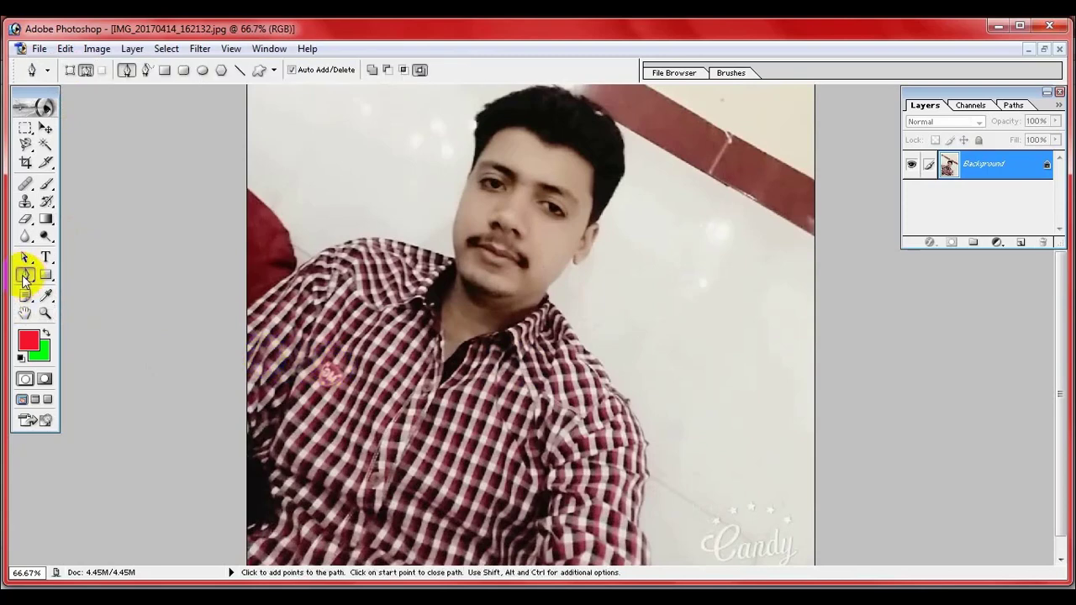
# - Zoom to 100% around the chin and pan to the left shoulder and collar
pyautogui.click(246, 312)
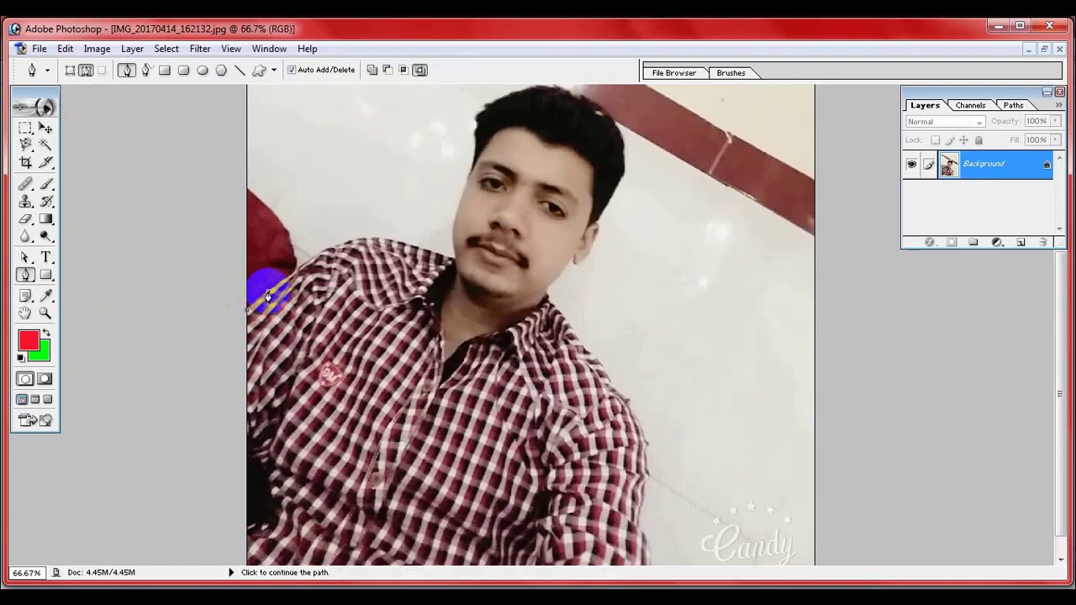
pyautogui.moveTo(322, 285); pyautogui.dragTo(317, 316)
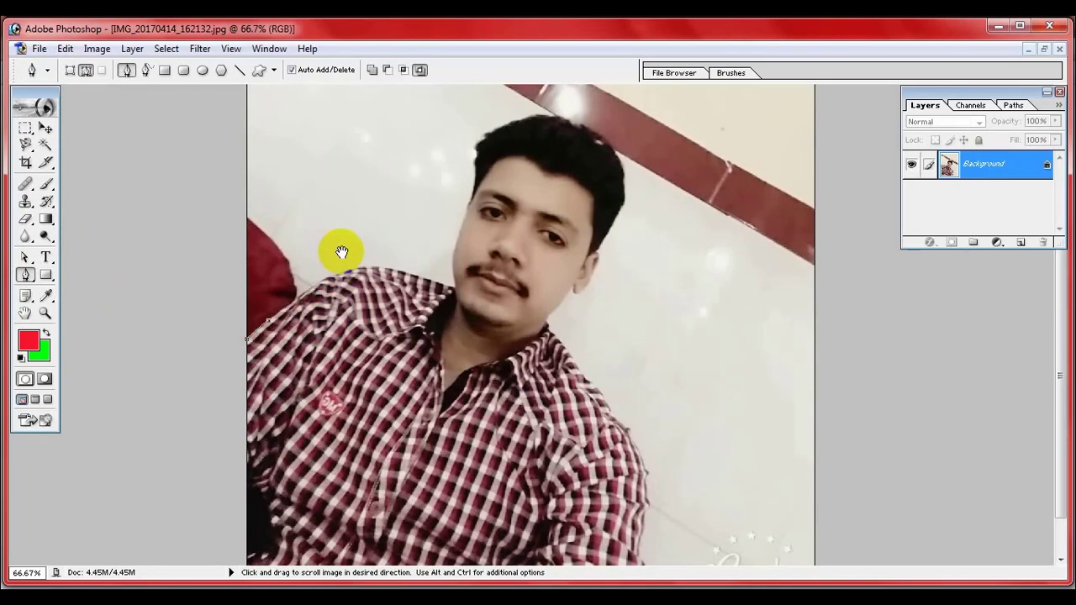
pyautogui.moveTo(341, 253); pyautogui.dragTo(398, 274)
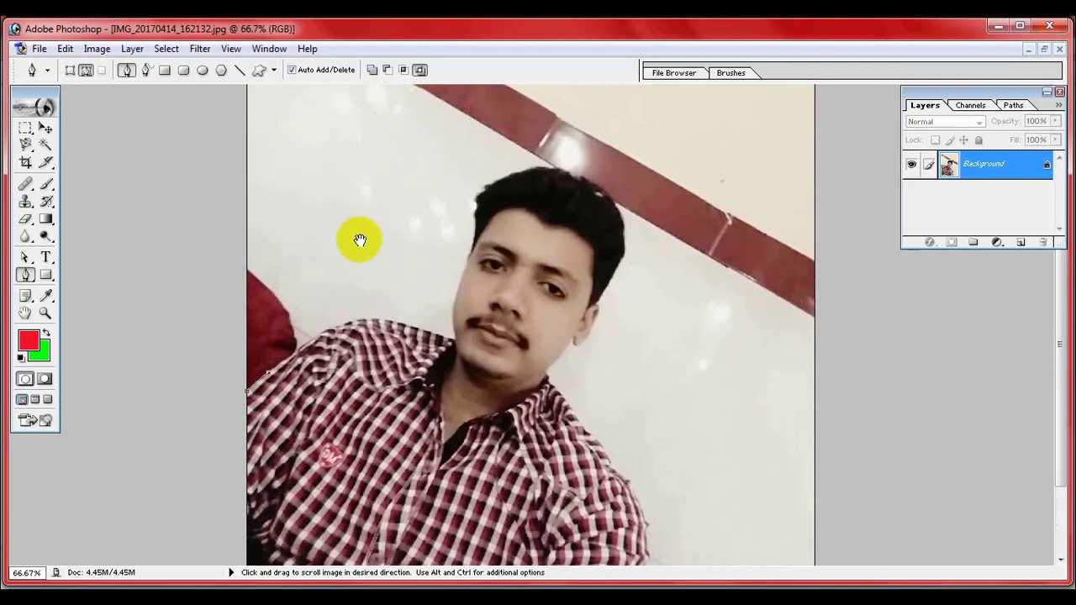
pyautogui.moveTo(458, 331)
pyautogui.mouseDown()
pyautogui.moveTo(460, 319)
pyautogui.moveTo(408, 300)
pyautogui.mouseUp()
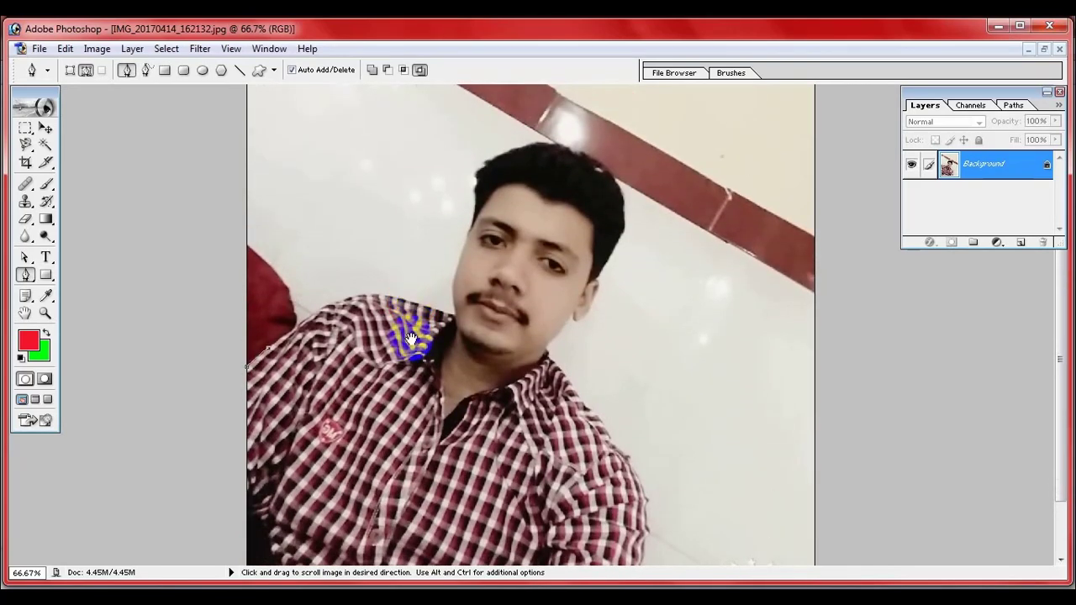
pyautogui.click(46, 312)
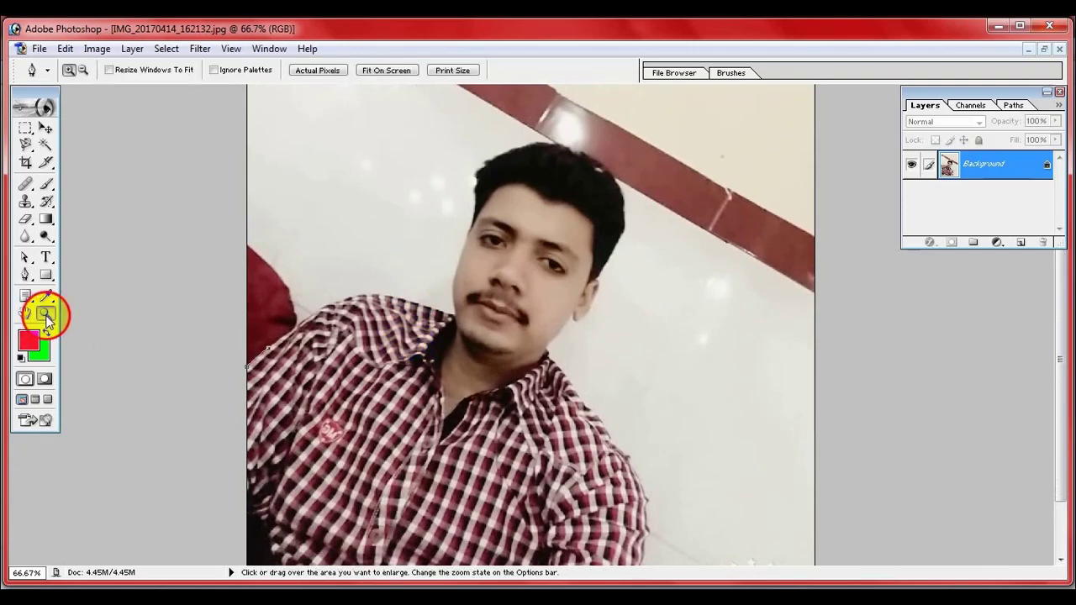
pyautogui.click(503, 348)
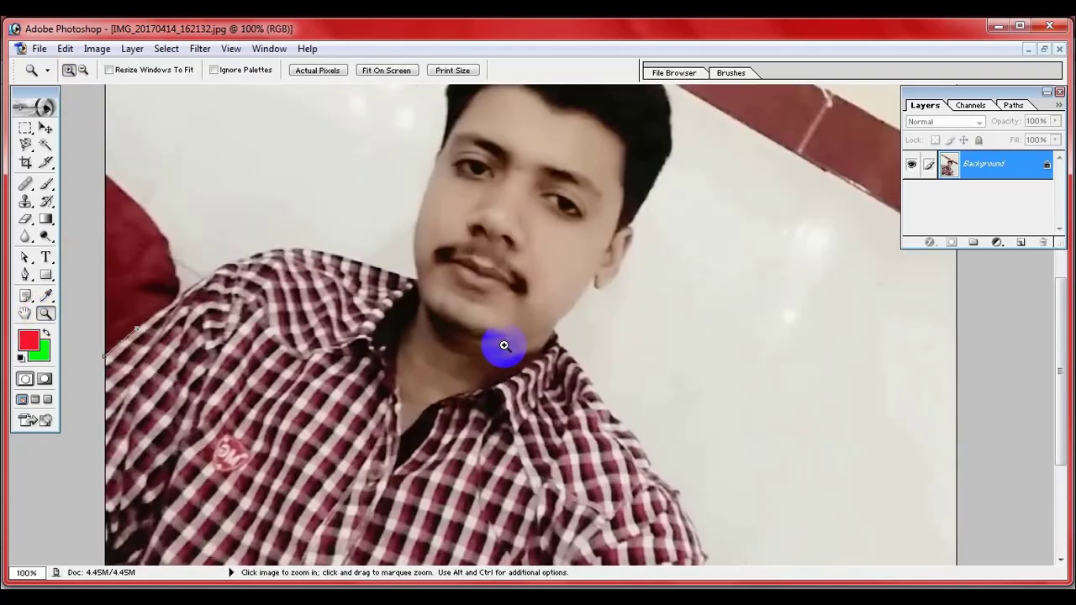
pyautogui.moveTo(396, 359); pyautogui.dragTo(443, 307)
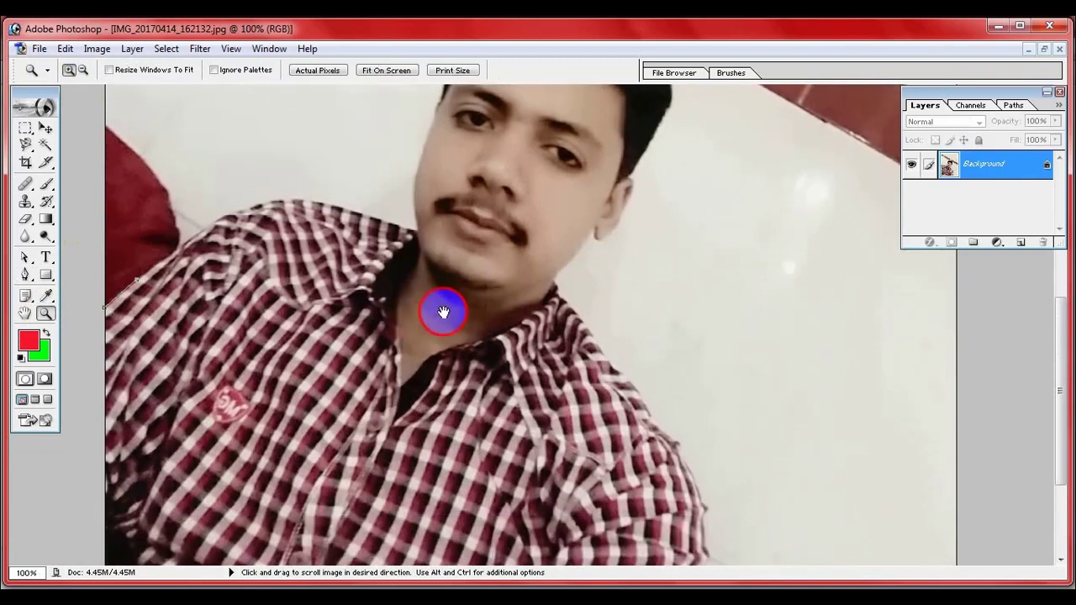
# - Place Pen anchors from the shirt's left edge along the shoulder to the neck
pyautogui.click(25, 274)
pyautogui.click(139, 279)
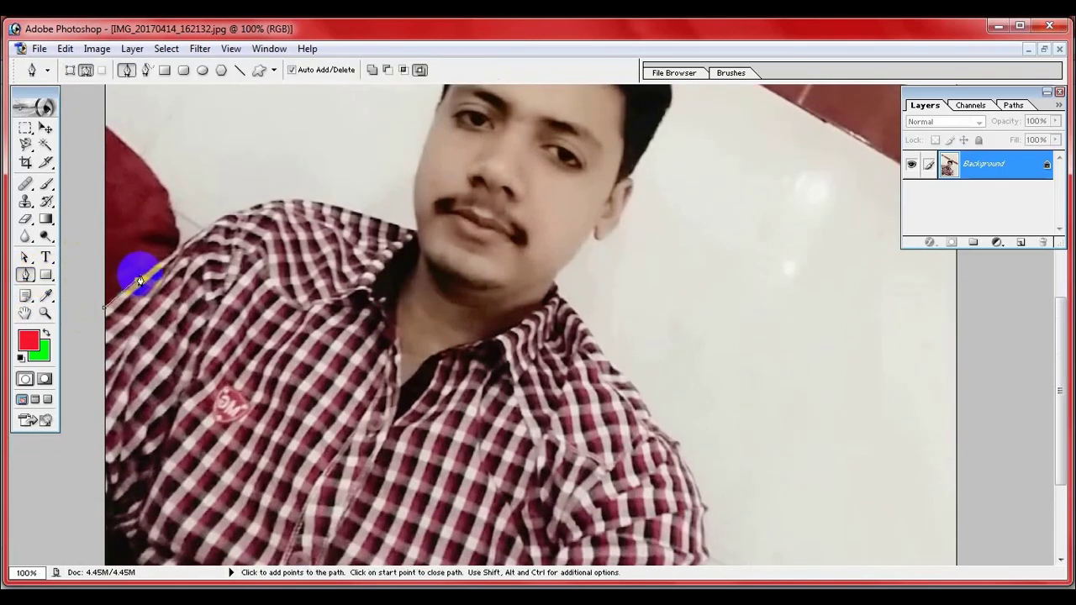
pyautogui.click(189, 238)
pyautogui.click(212, 233)
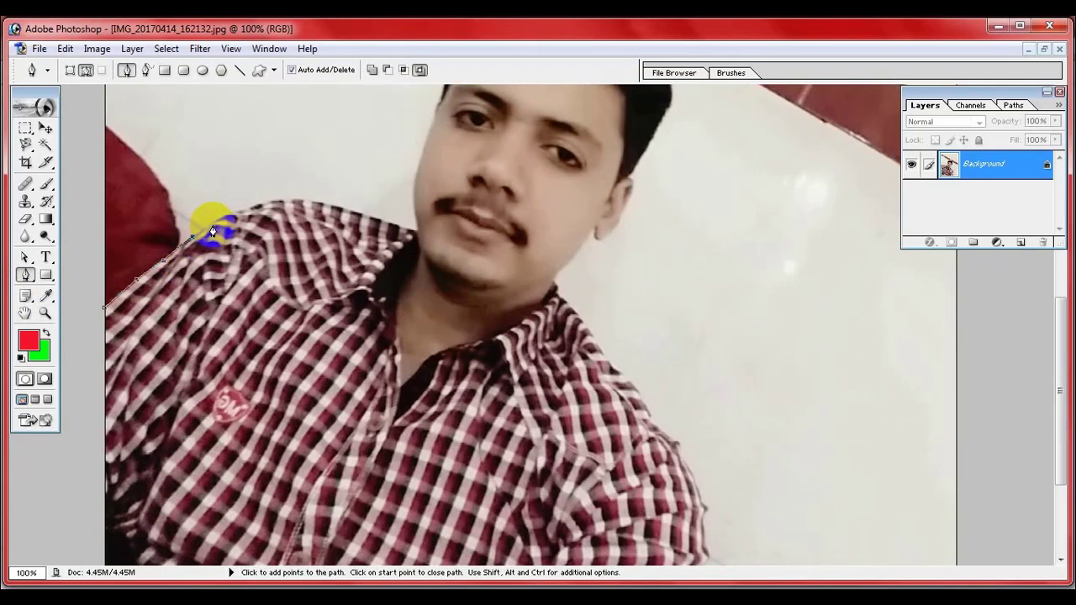
pyautogui.click(232, 219)
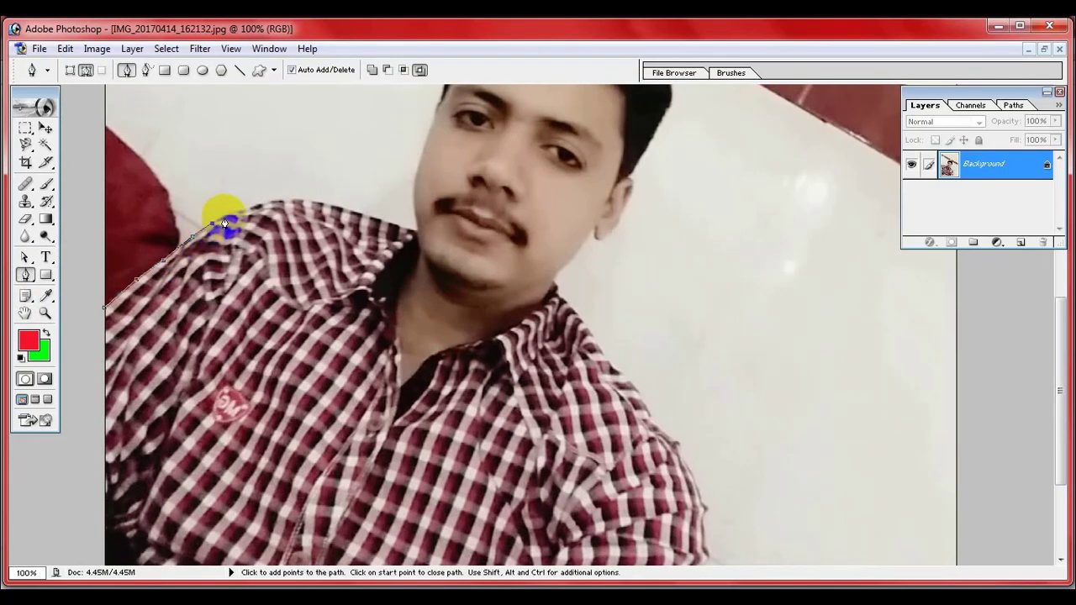
pyautogui.click(265, 208)
pyautogui.click(305, 204)
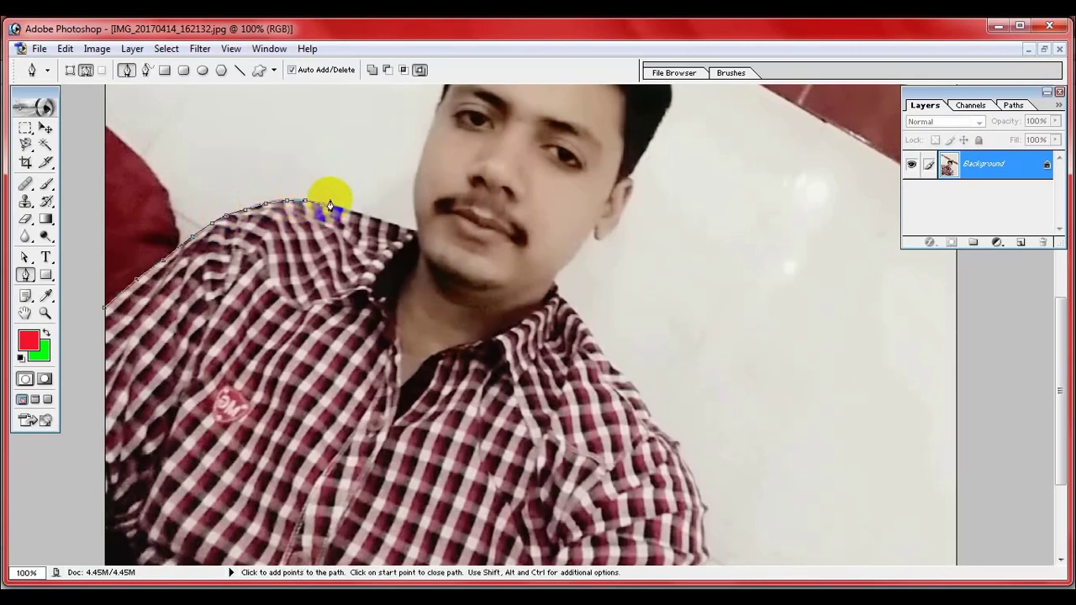
pyautogui.click(368, 223)
pyautogui.click(402, 227)
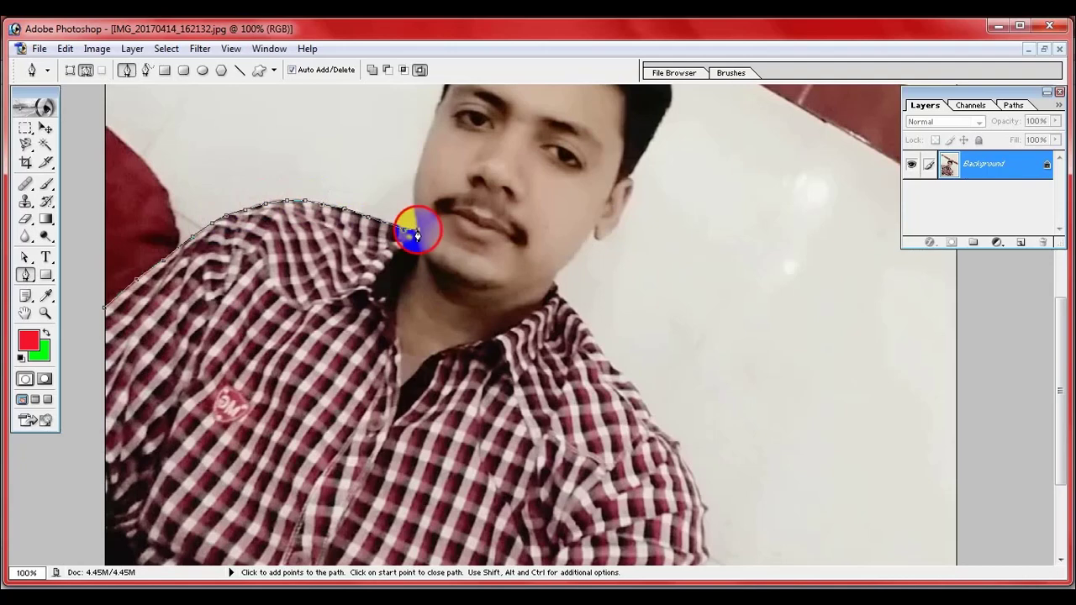
pyautogui.moveTo(414, 221); pyautogui.dragTo(414, 214)
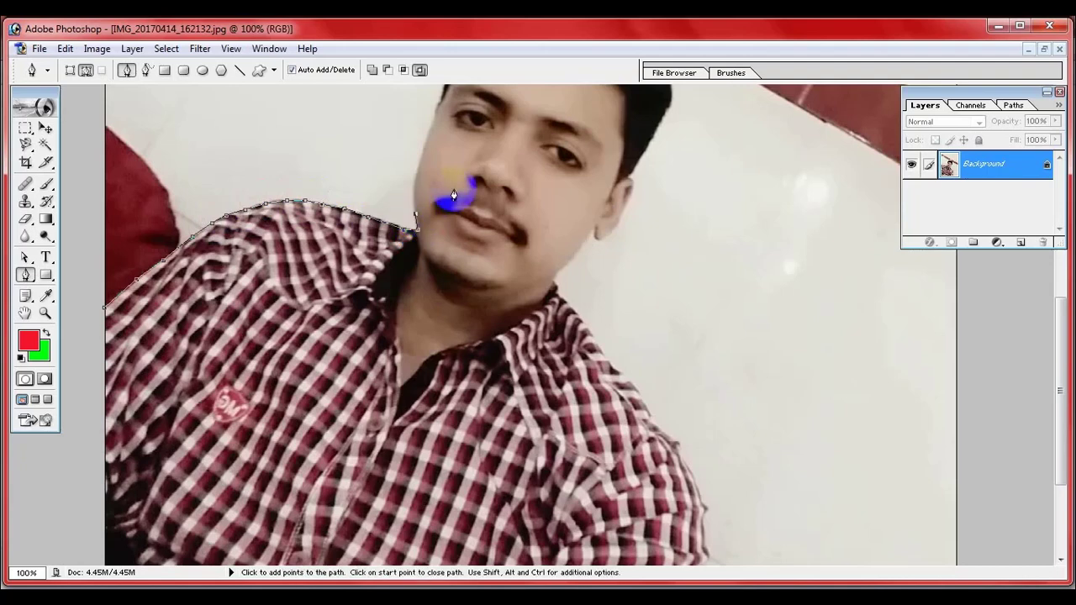
pyautogui.moveTo(479, 179)
pyautogui.mouseDown()
pyautogui.moveTo(473, 312)
pyautogui.moveTo(418, 303)
pyautogui.mouseUp()
# - Trace the path up the side of the neck and over the top of the hair
pyautogui.click(429, 266)
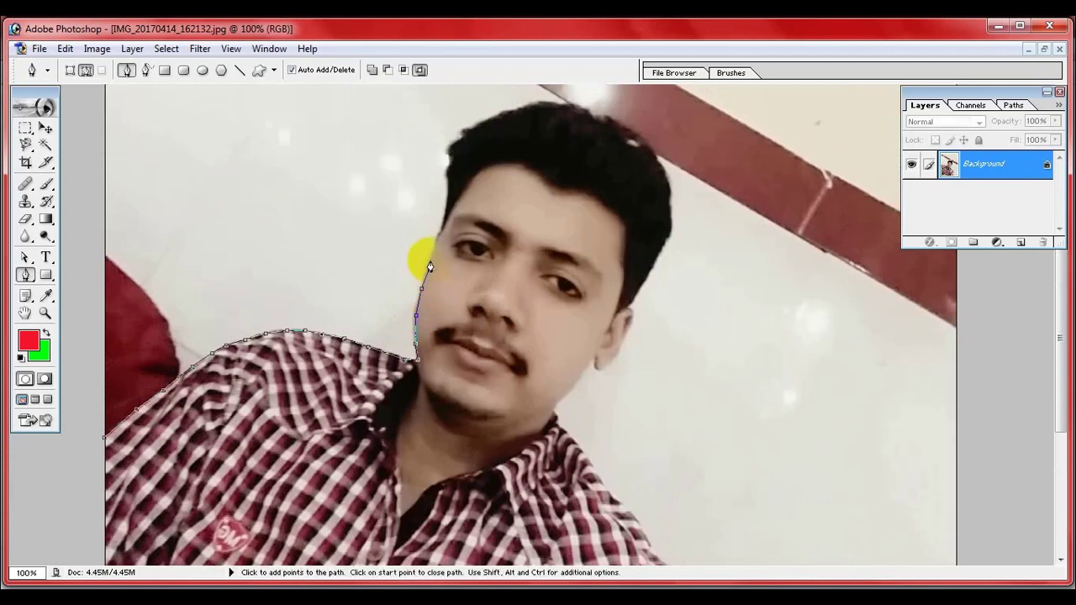
pyautogui.click(437, 245)
pyautogui.click(441, 223)
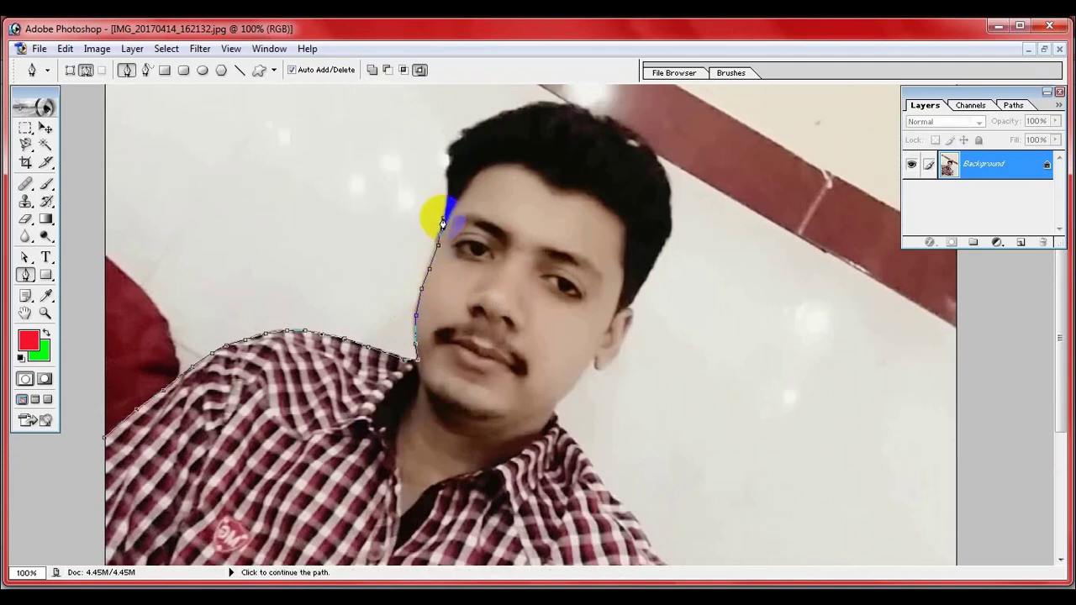
pyautogui.click(446, 193)
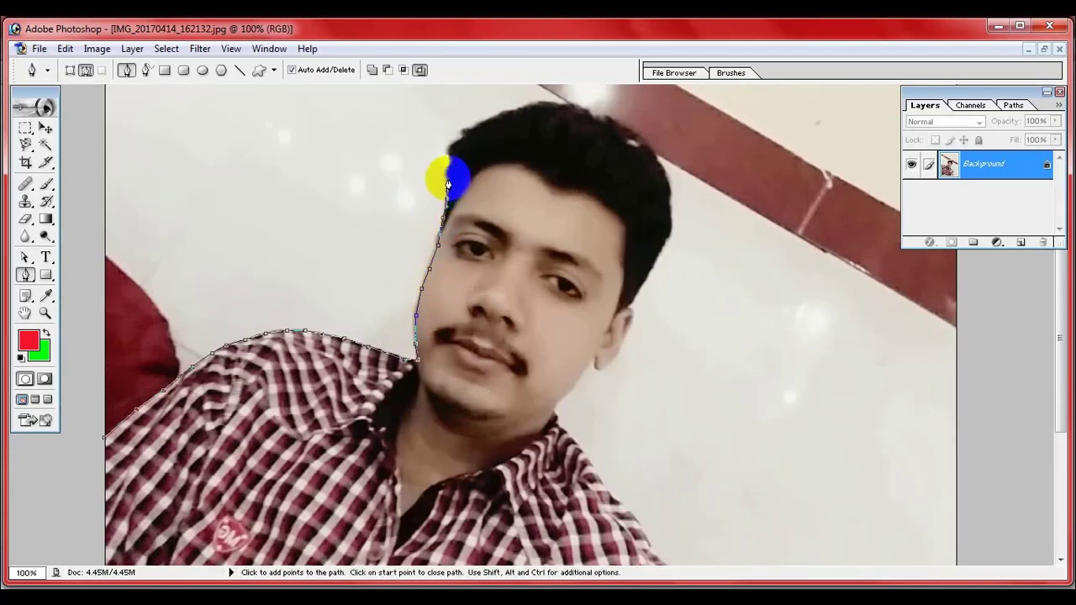
pyautogui.click(450, 155)
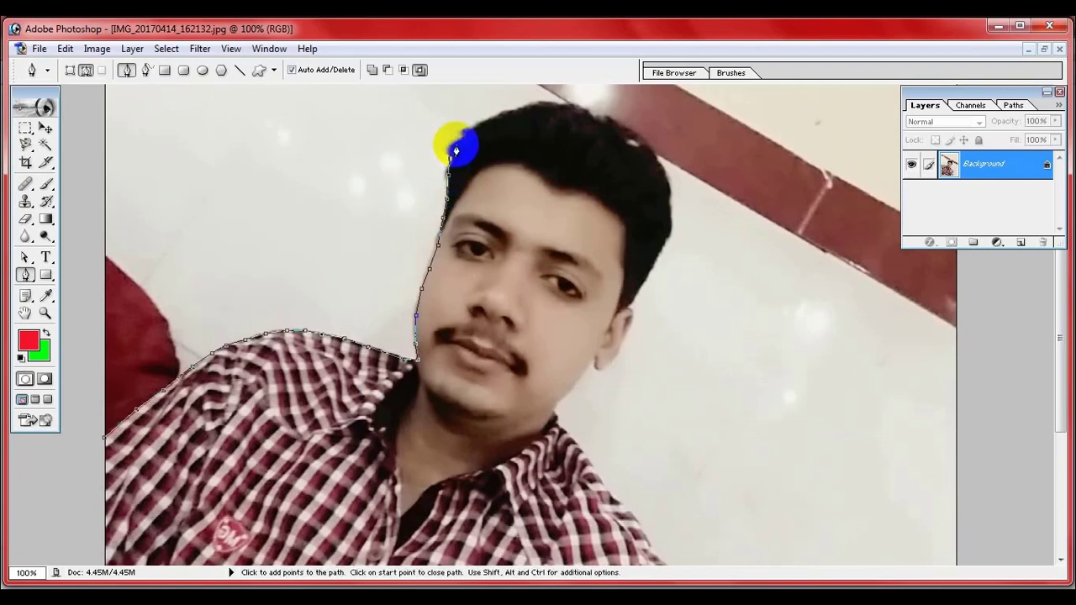
pyautogui.click(471, 136)
pyautogui.click(505, 115)
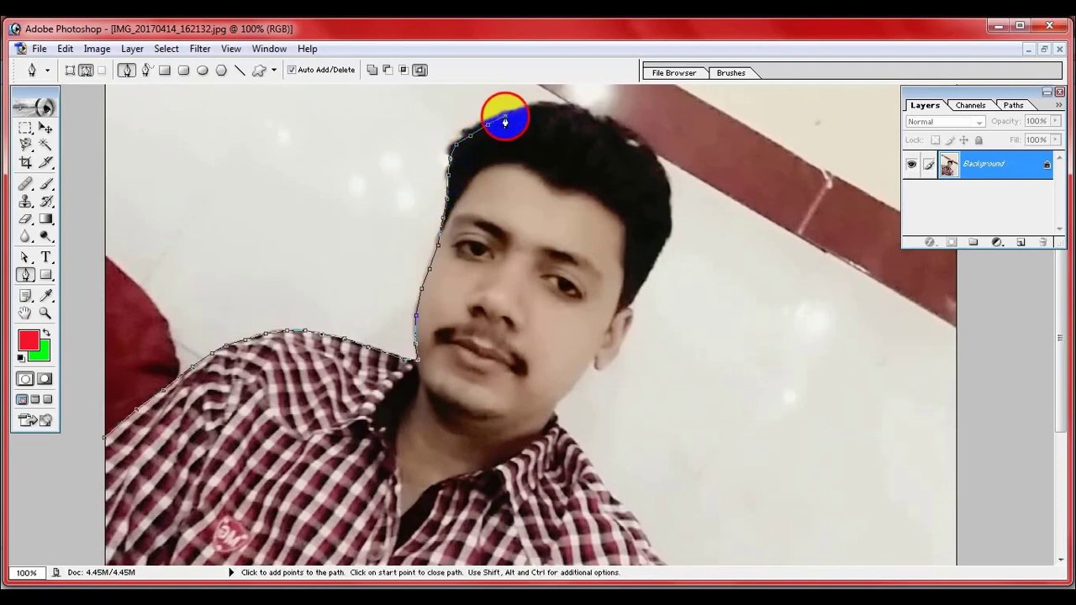
pyautogui.click(557, 108)
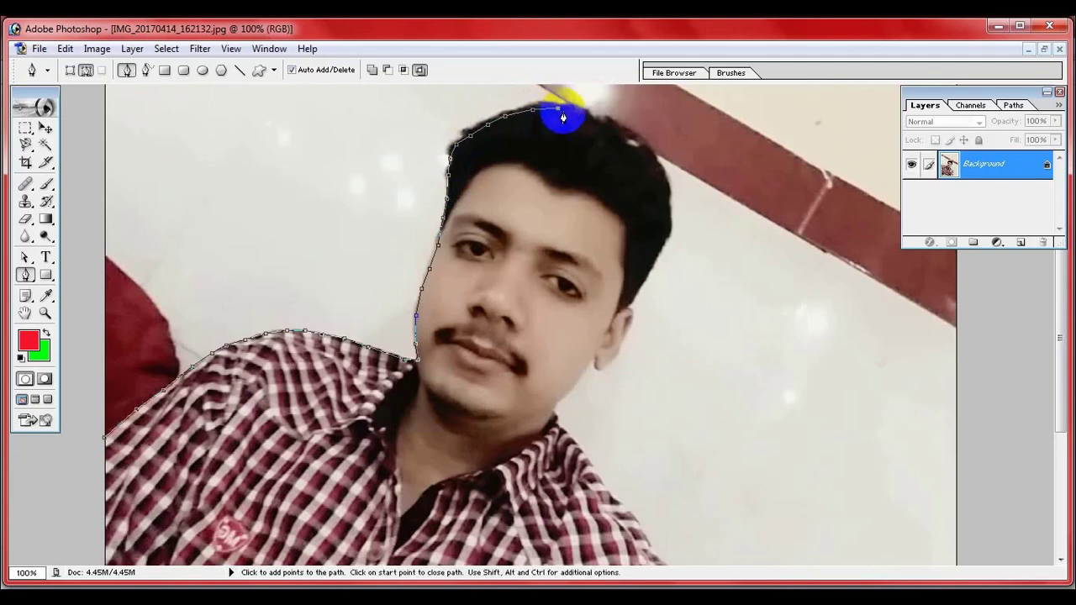
# - Continue the path down the hair's right edge toward the ear
pyautogui.moveTo(636, 198); pyautogui.dragTo(636, 236)
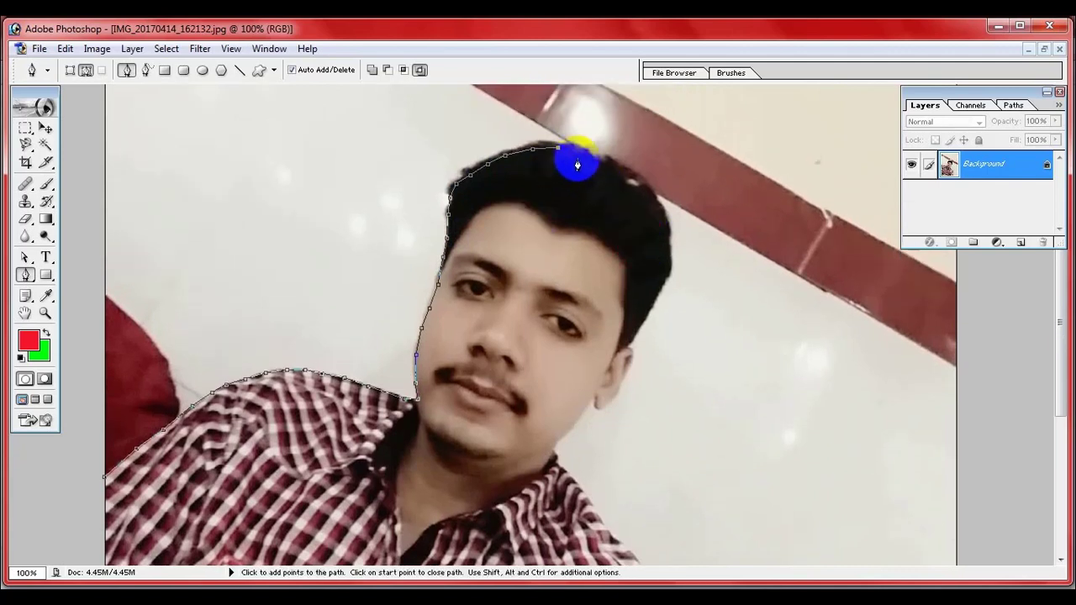
pyautogui.click(601, 154)
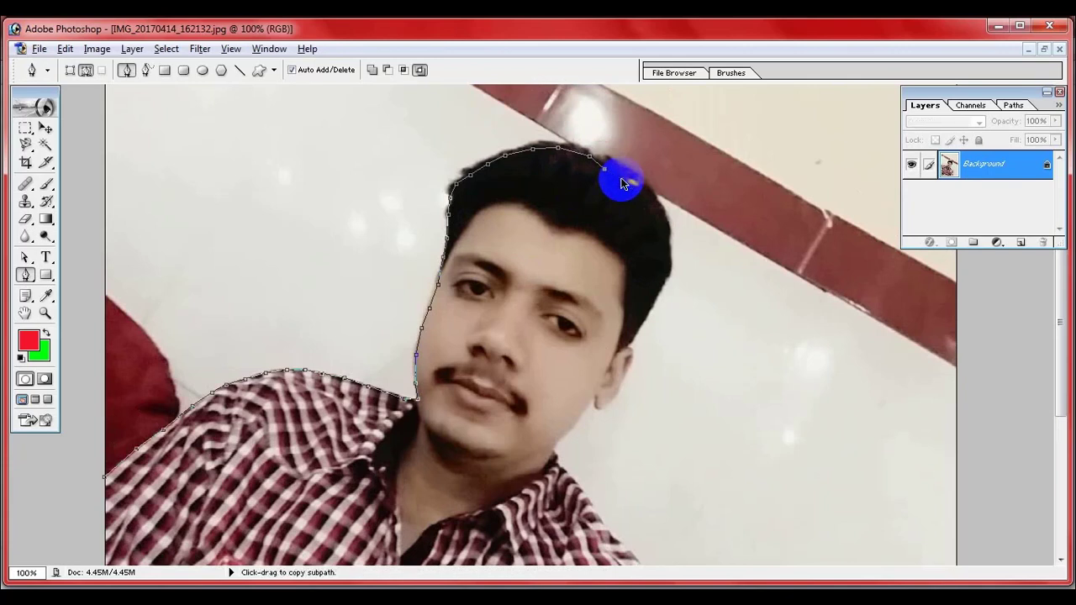
pyautogui.click(612, 170)
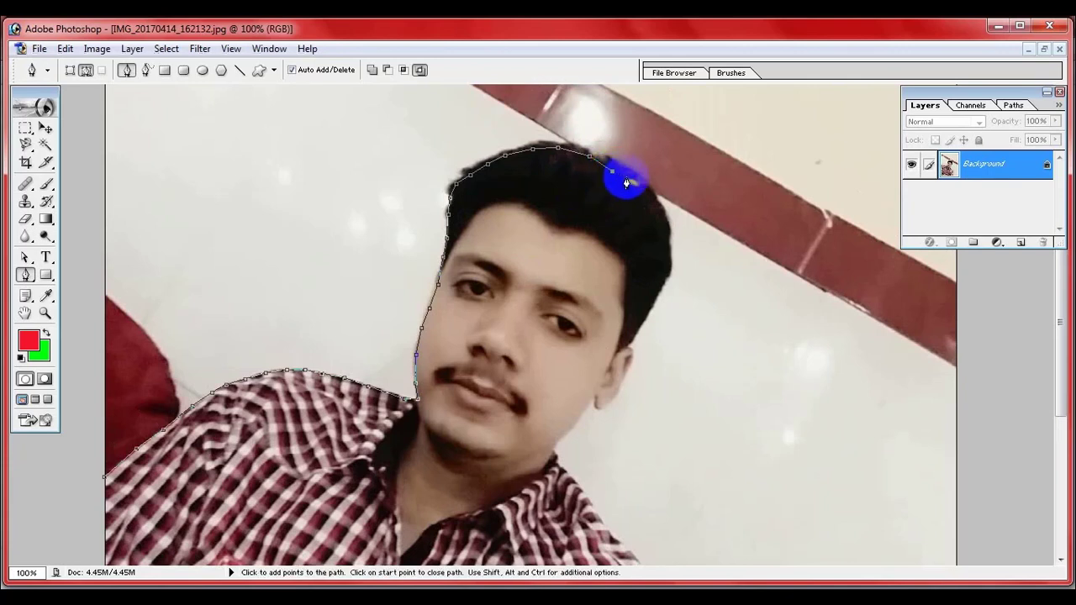
pyautogui.click(636, 183)
pyautogui.click(653, 204)
pyautogui.click(667, 223)
pyautogui.click(667, 244)
pyautogui.click(666, 272)
pyautogui.click(648, 314)
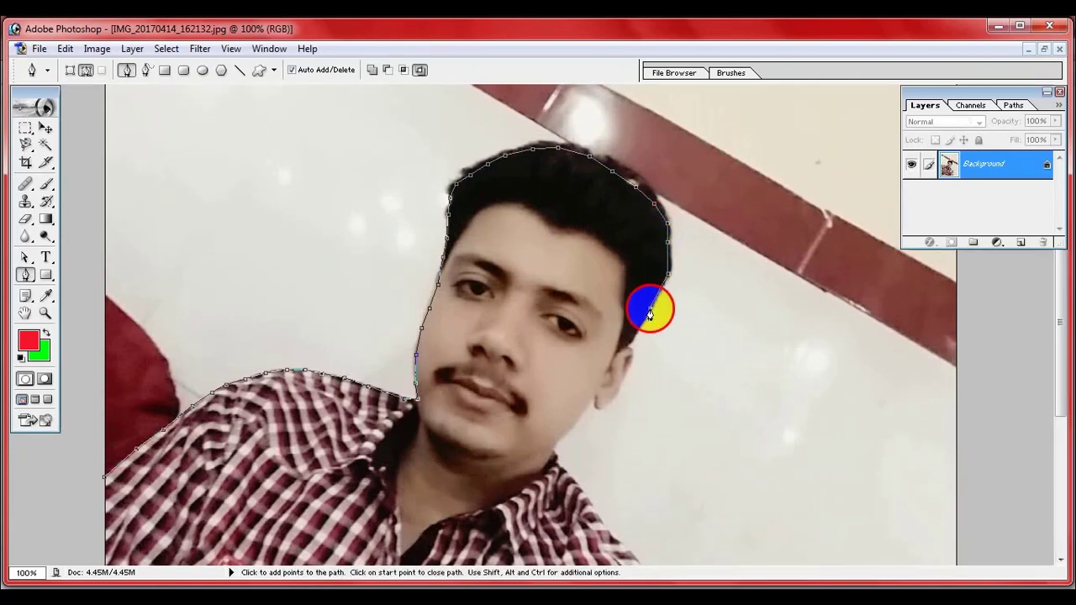
pyautogui.click(624, 354)
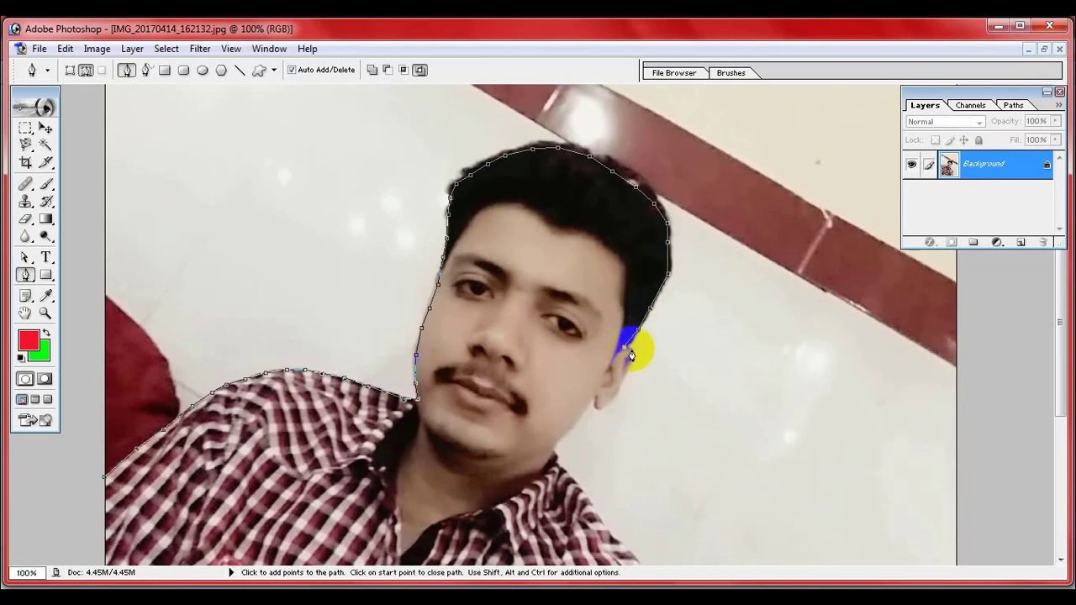
# - Curve the path around the ear, along the jaw and down the neck
pyautogui.moveTo(631, 356); pyautogui.dragTo(628, 375)
pyautogui.moveTo(631, 368); pyautogui.dragTo(624, 375)
pyautogui.moveTo(624, 384); pyautogui.dragTo(597, 412)
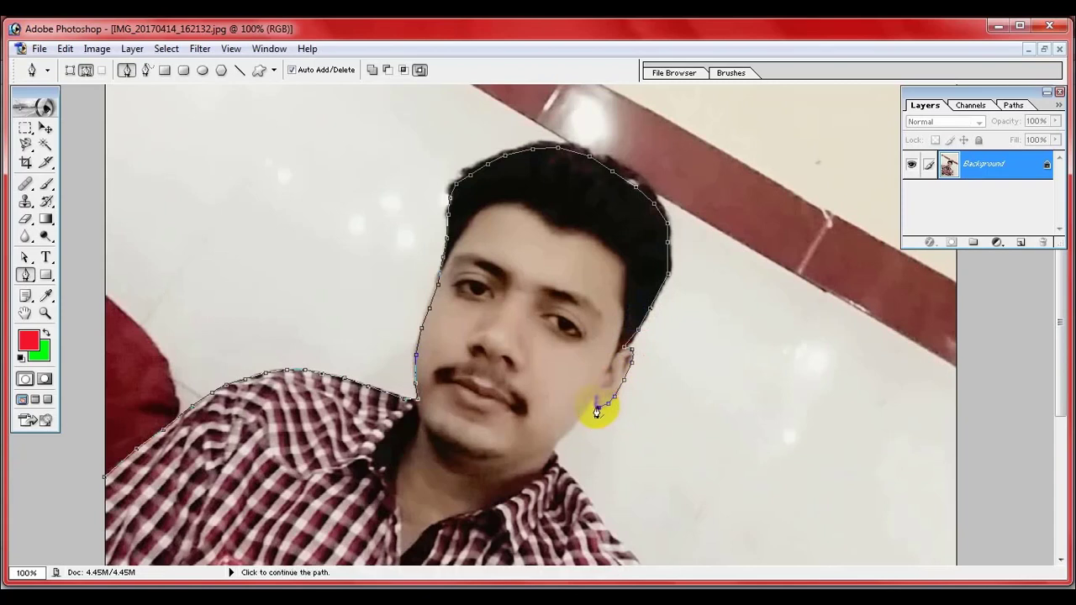
pyautogui.click(595, 401)
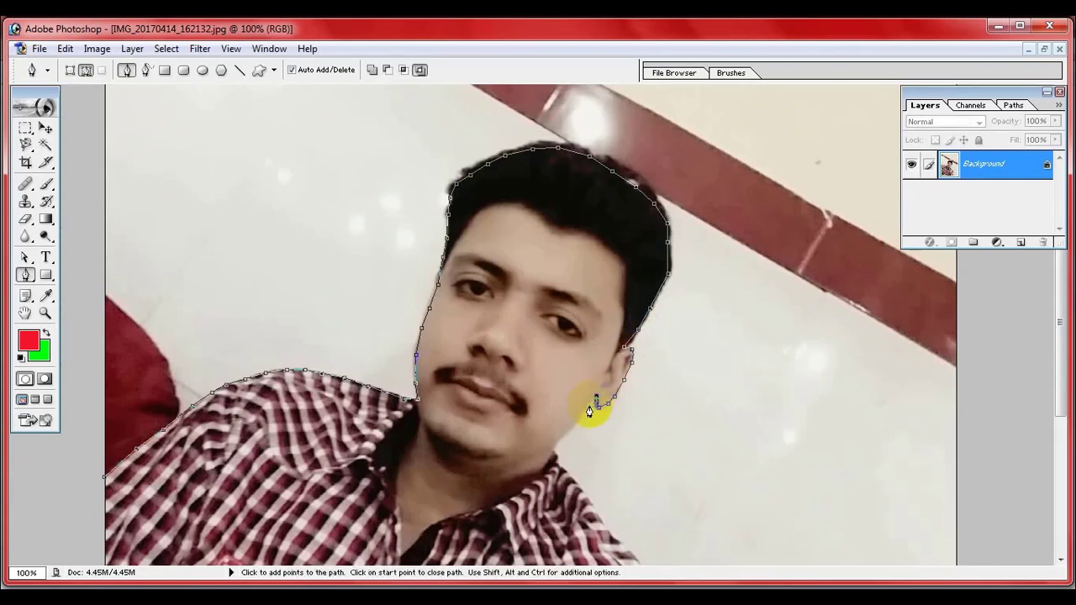
pyautogui.click(589, 408)
pyautogui.moveTo(578, 425); pyautogui.dragTo(556, 457)
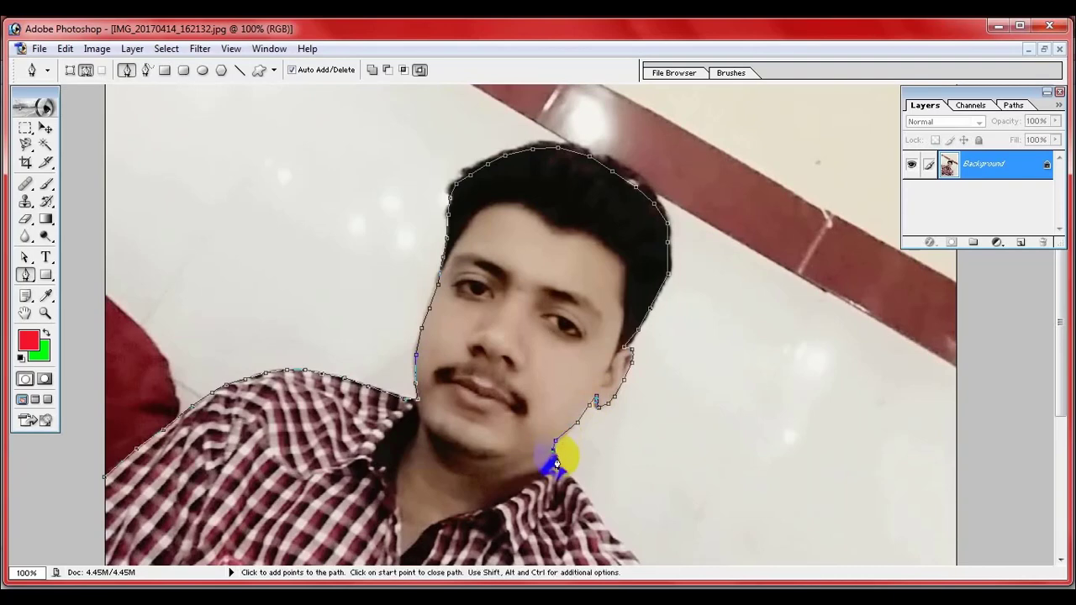
pyautogui.click(557, 473)
# - Trace the path down the right shoulder onto the sleeve
pyautogui.moveTo(610, 456); pyautogui.dragTo(593, 244)
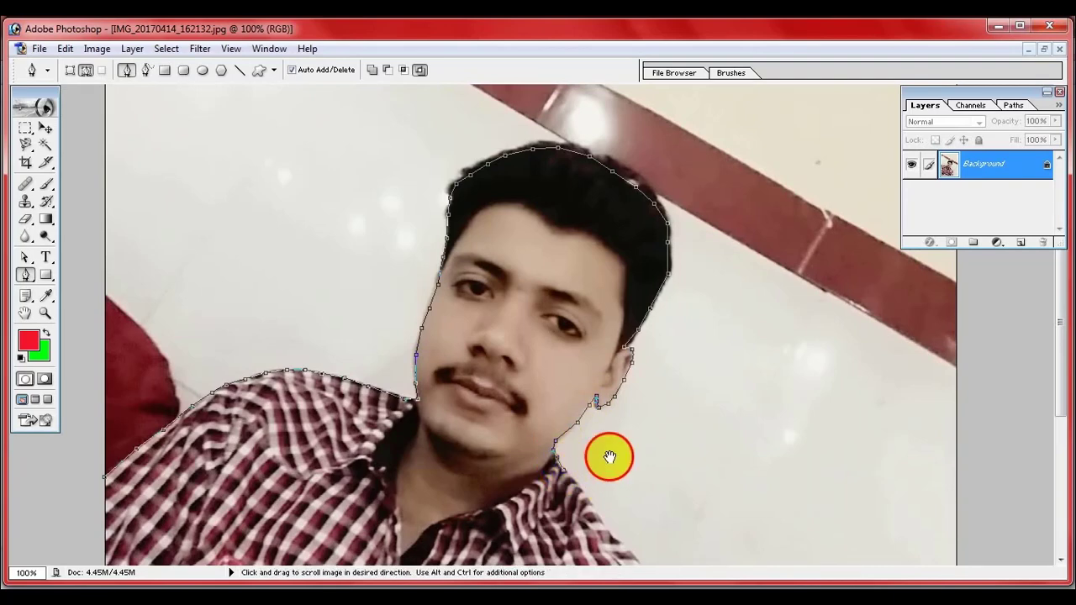
pyautogui.click(587, 294)
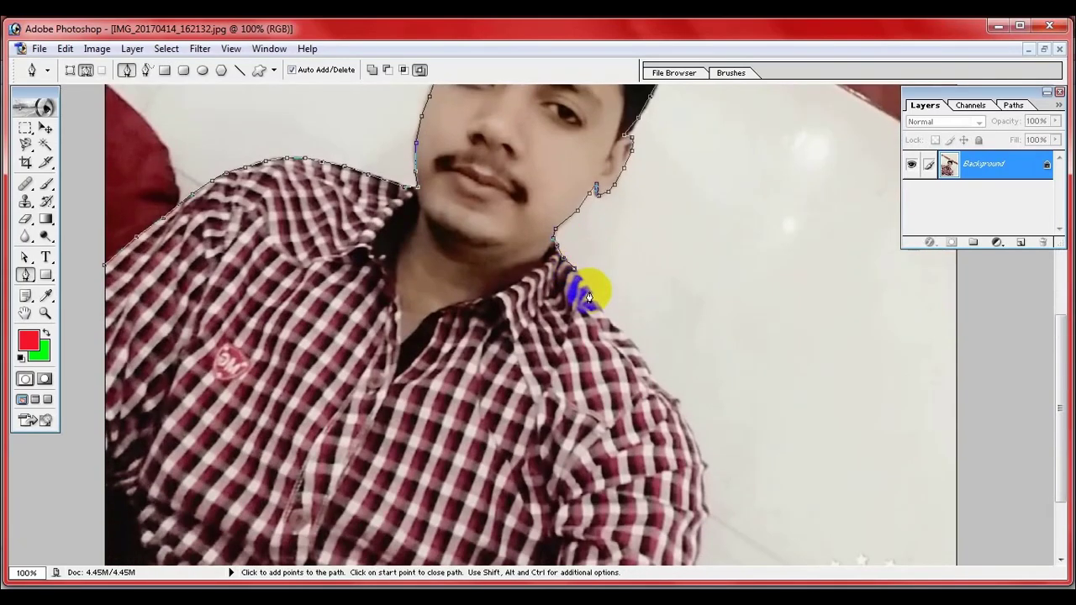
pyautogui.click(605, 324)
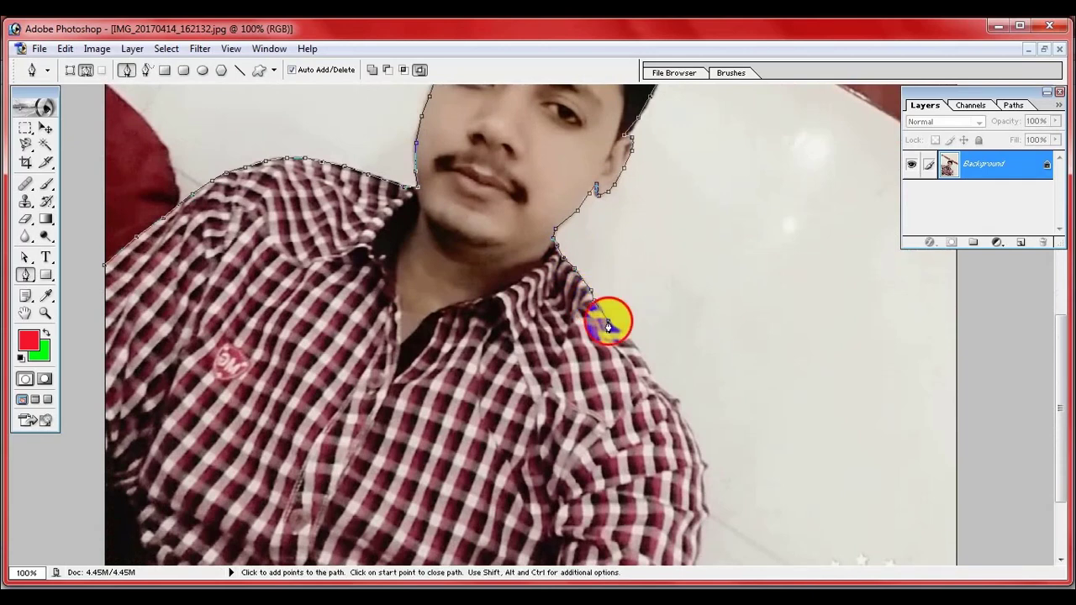
pyautogui.click(654, 383)
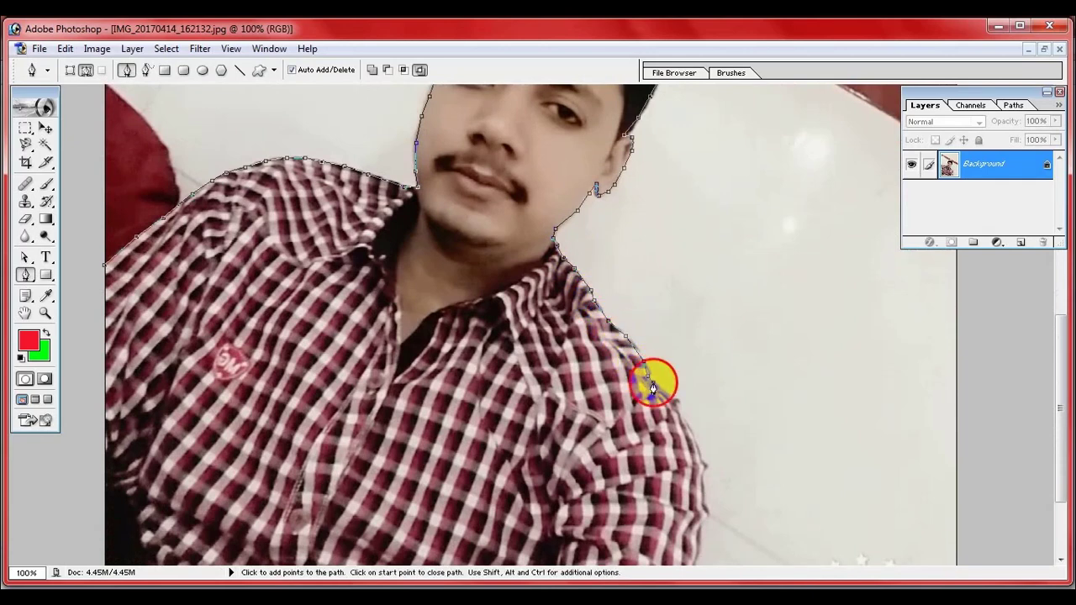
pyautogui.click(687, 425)
pyautogui.click(694, 453)
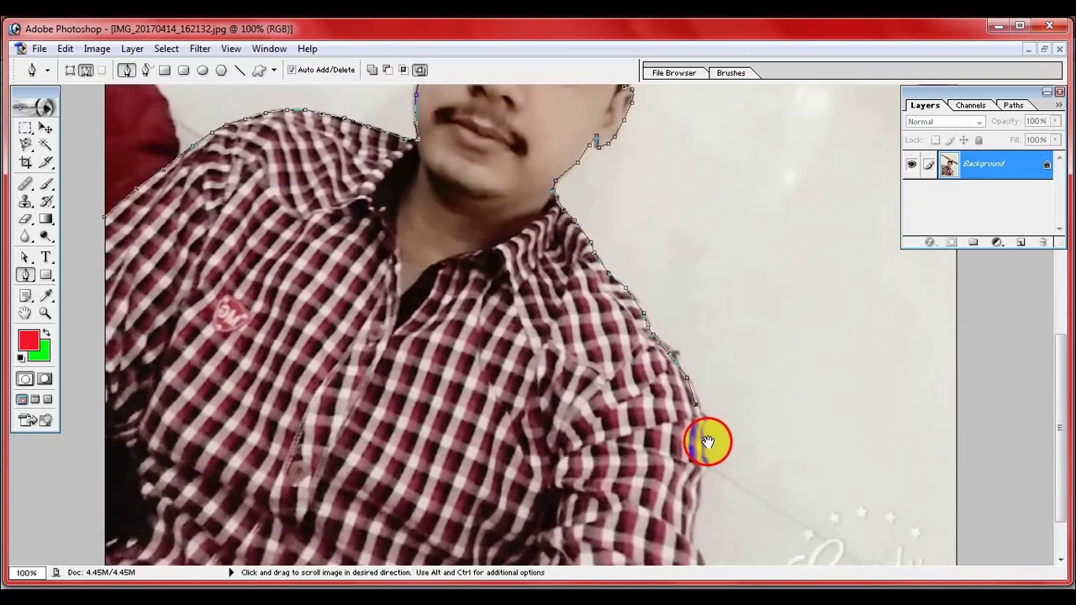
# - Extend the path down the sleeve's outer edge to the photo's bottom
pyautogui.moveTo(702, 483); pyautogui.dragTo(706, 383)
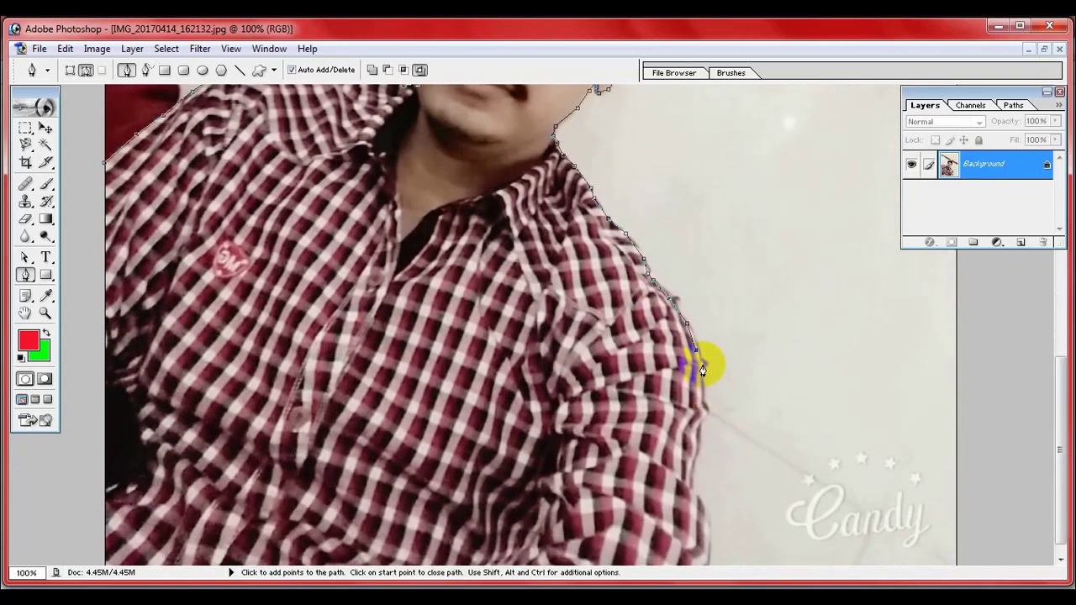
pyautogui.click(700, 411)
pyautogui.click(691, 479)
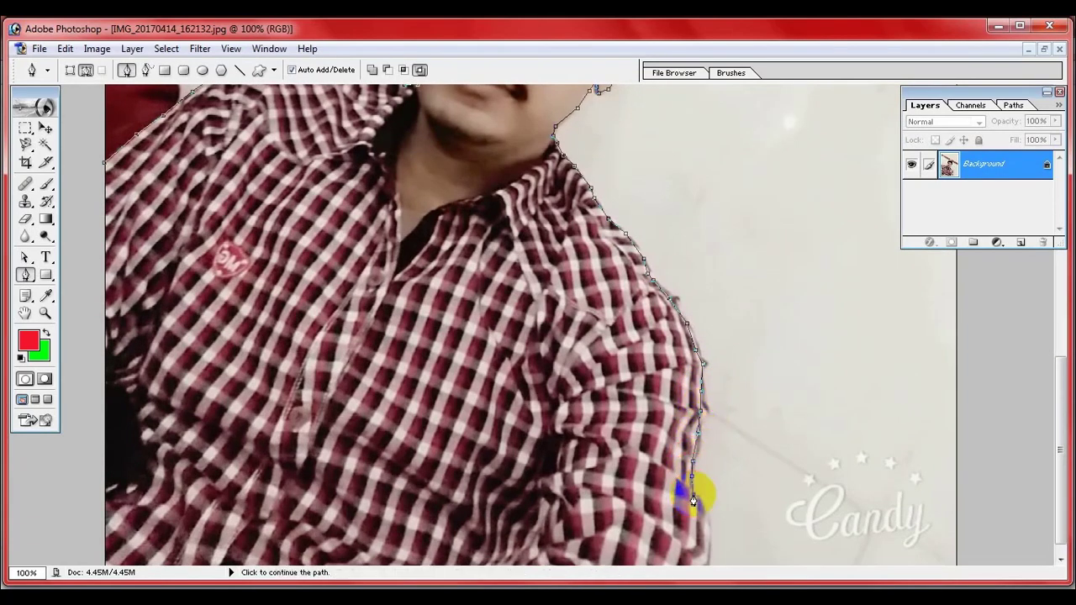
pyautogui.moveTo(729, 443); pyautogui.dragTo(730, 425)
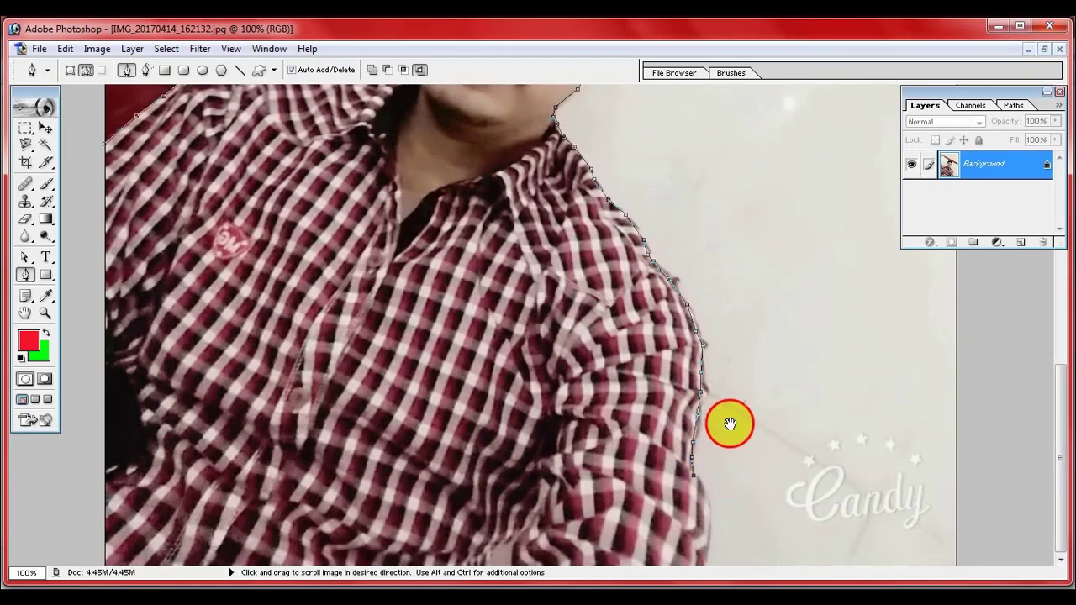
pyautogui.click(704, 490)
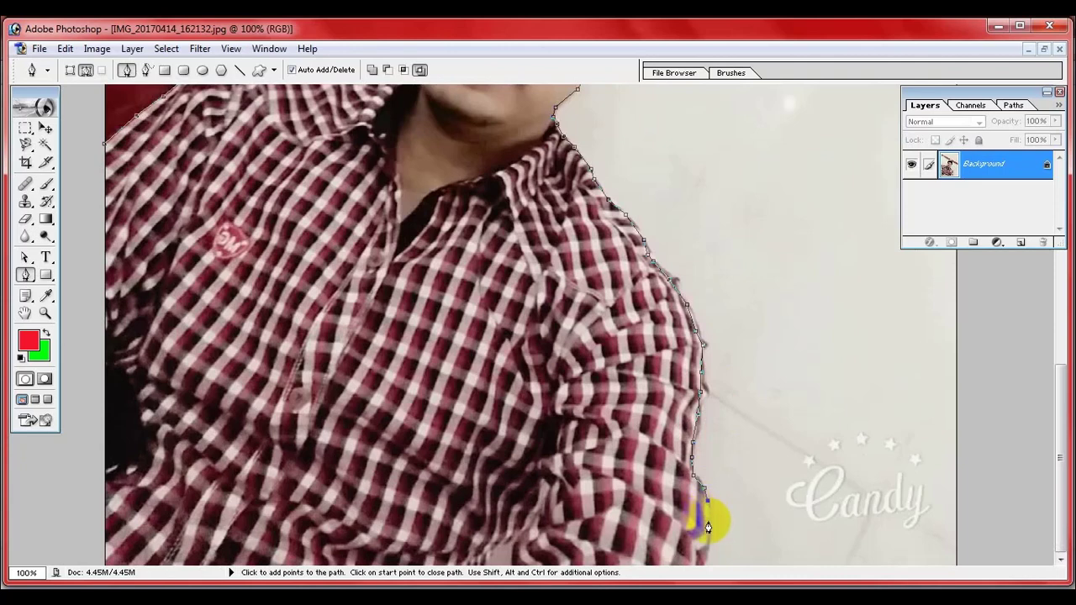
pyautogui.click(707, 522)
pyautogui.click(704, 554)
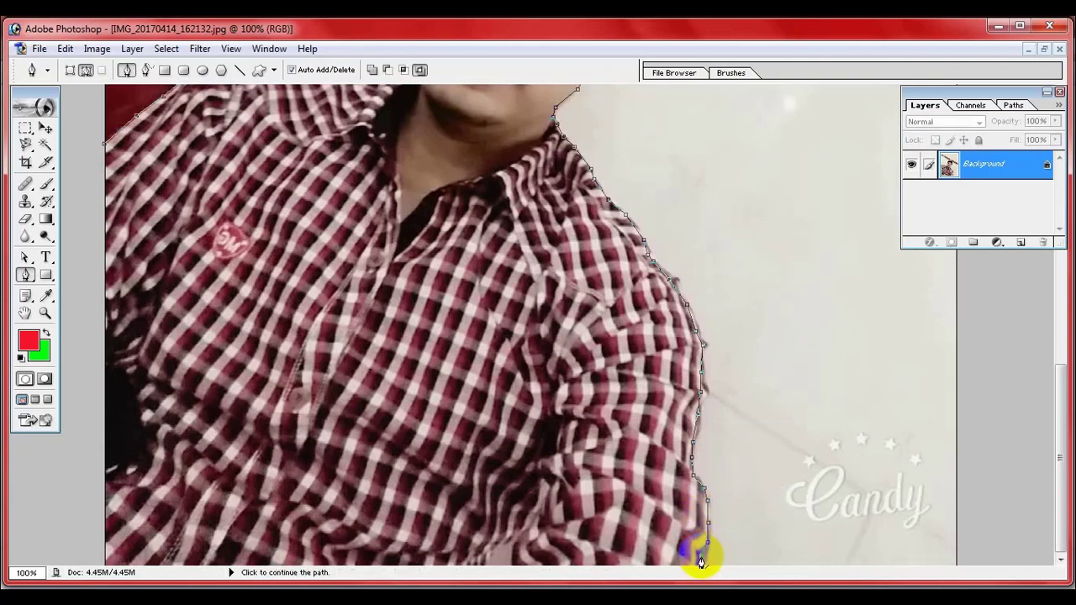
pyautogui.click(229, 355)
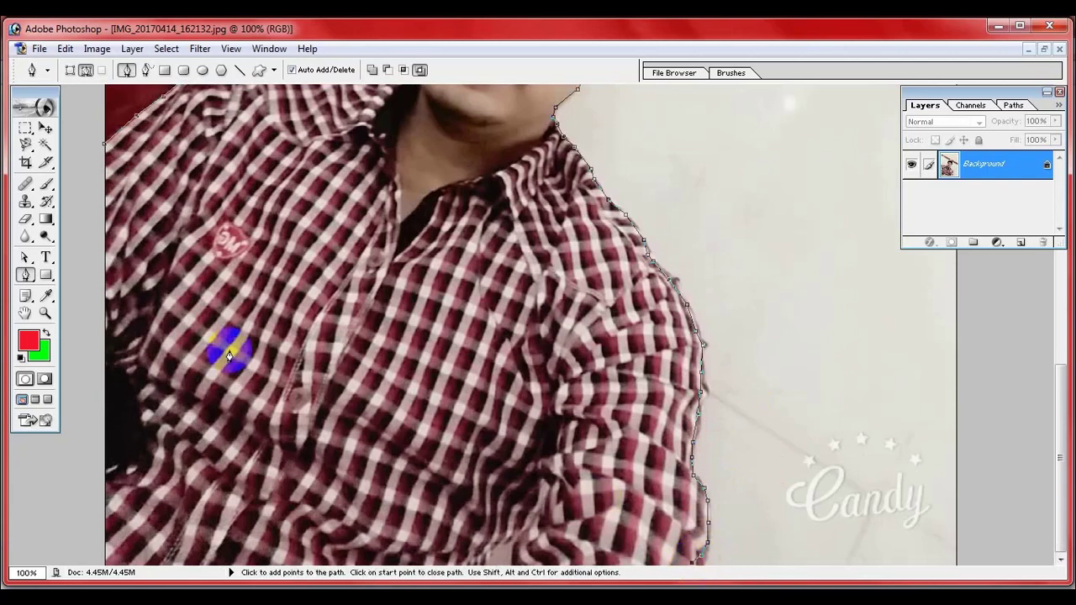
# - Zoom out to 66.7% to see the face and the outline
pyautogui.click(45, 313)
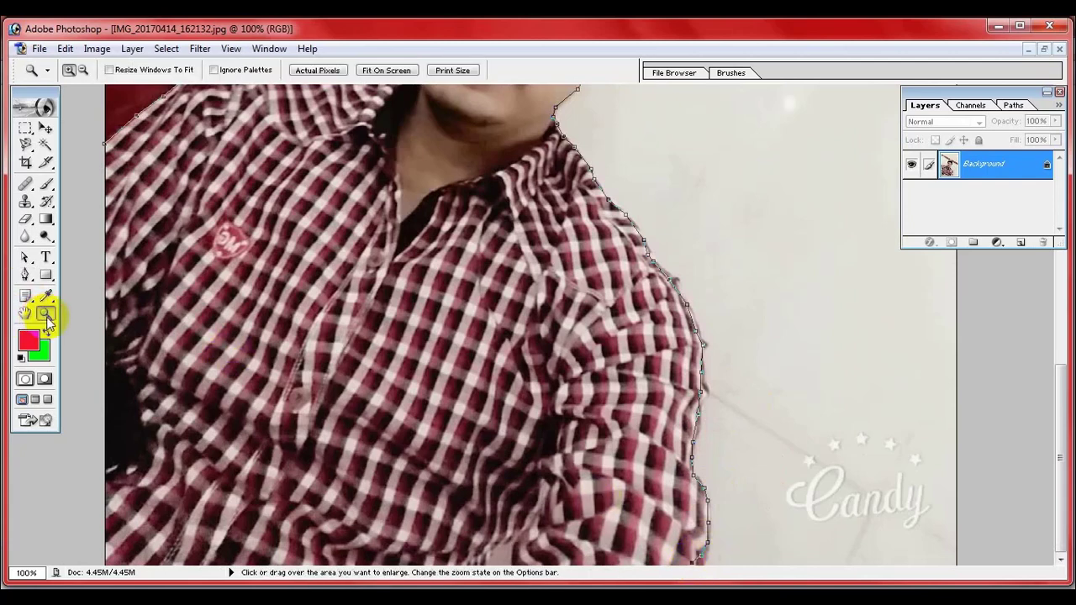
pyautogui.click(82, 70)
pyautogui.click(487, 353)
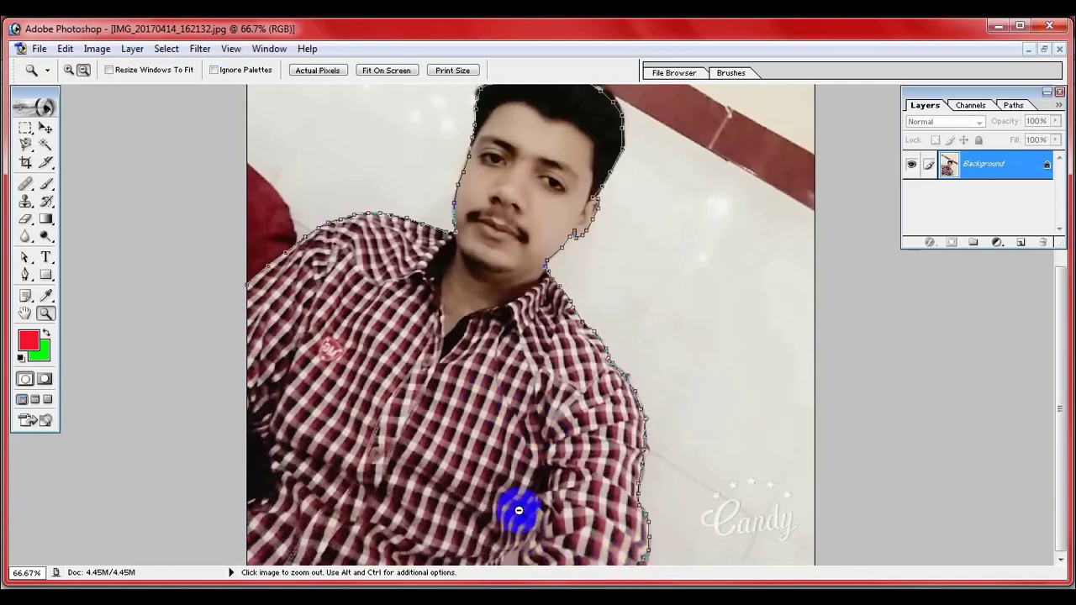
pyautogui.click(68, 71)
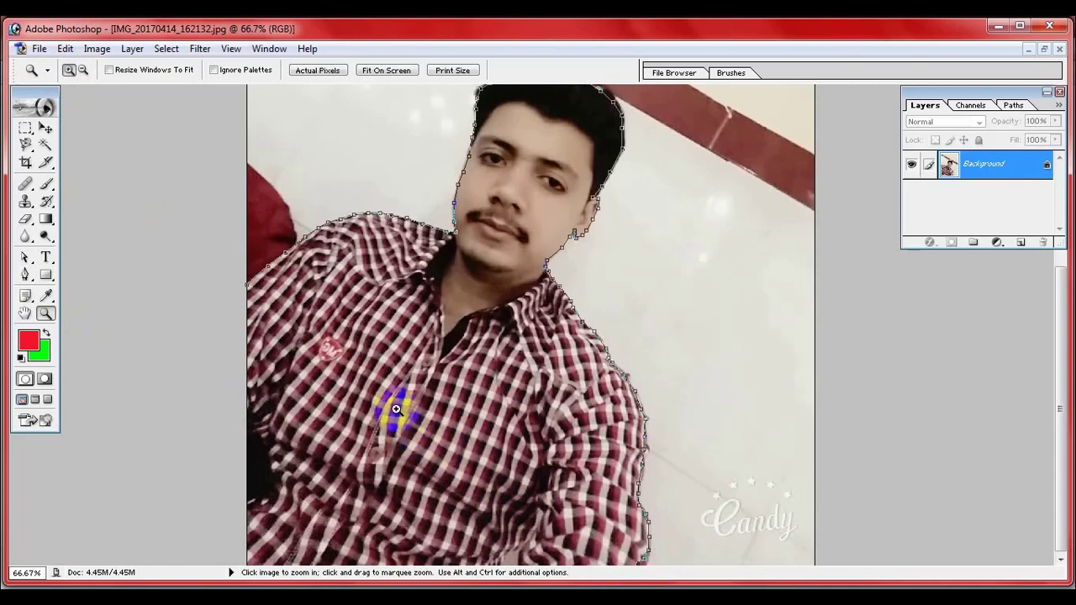
# - Run the Pen path up the photo's left edge back toward its start
pyautogui.click(25, 275)
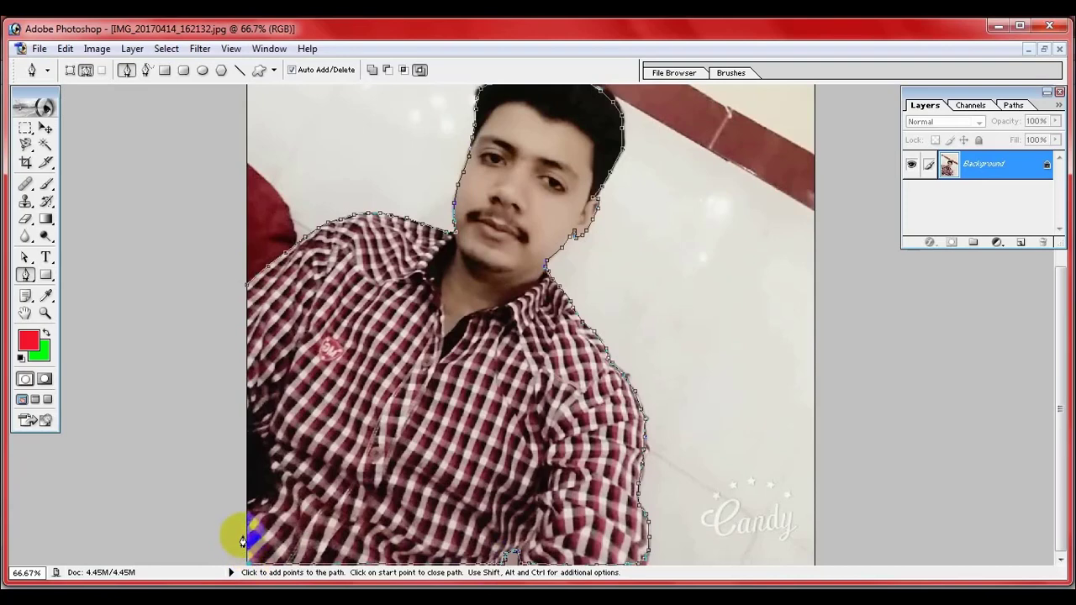
pyautogui.moveTo(246, 536)
pyautogui.mouseDown()
pyautogui.moveTo(273, 478)
pyautogui.moveTo(249, 442)
pyautogui.moveTo(243, 290)
pyautogui.mouseUp()
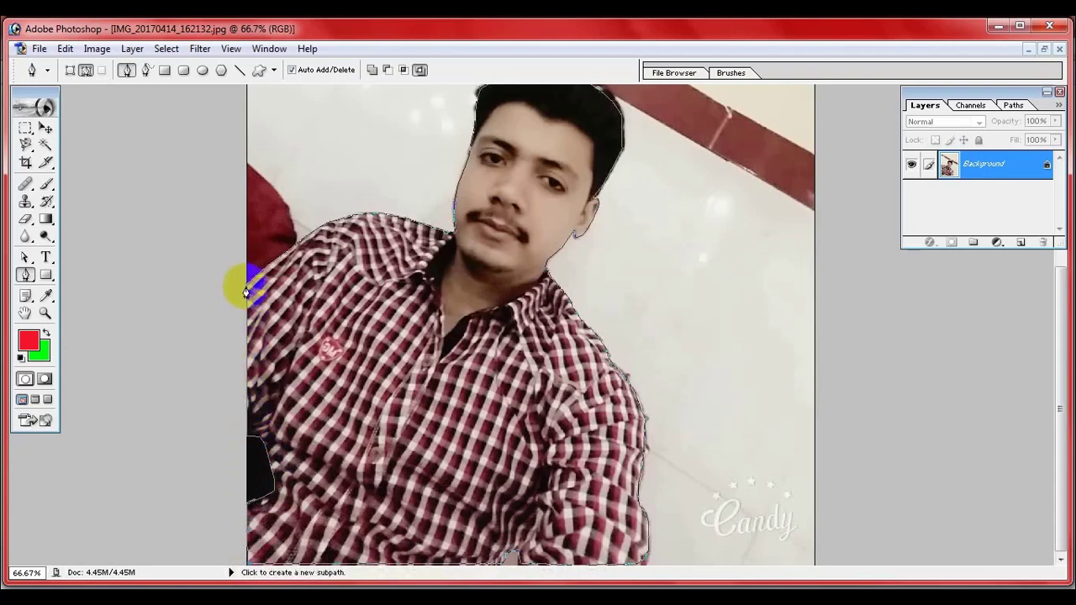
pyautogui.scroll(1, 504, 474)
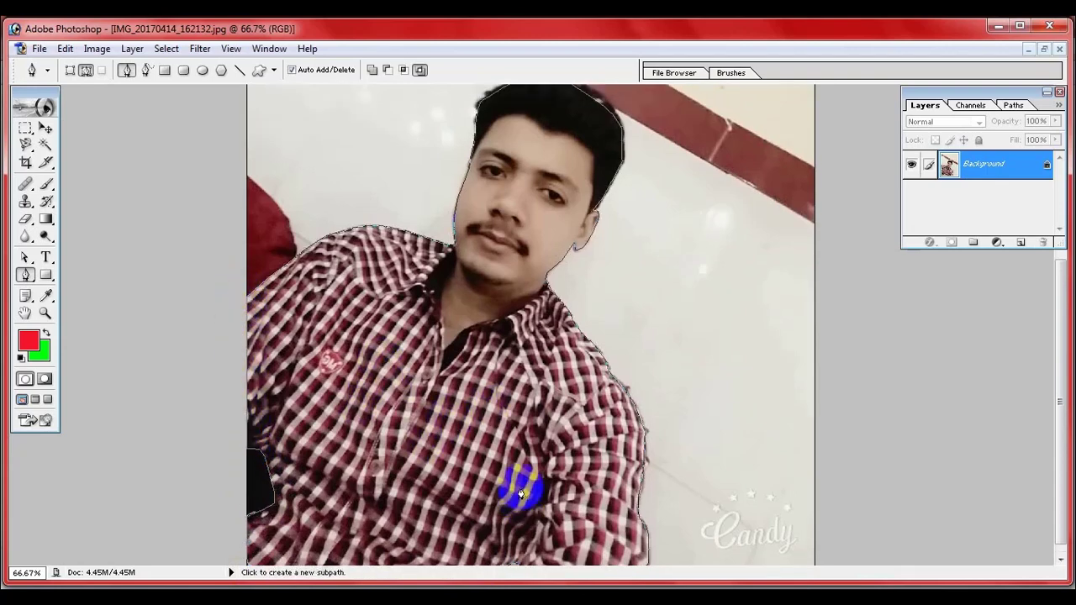
pyautogui.scroll(1, 511, 479)
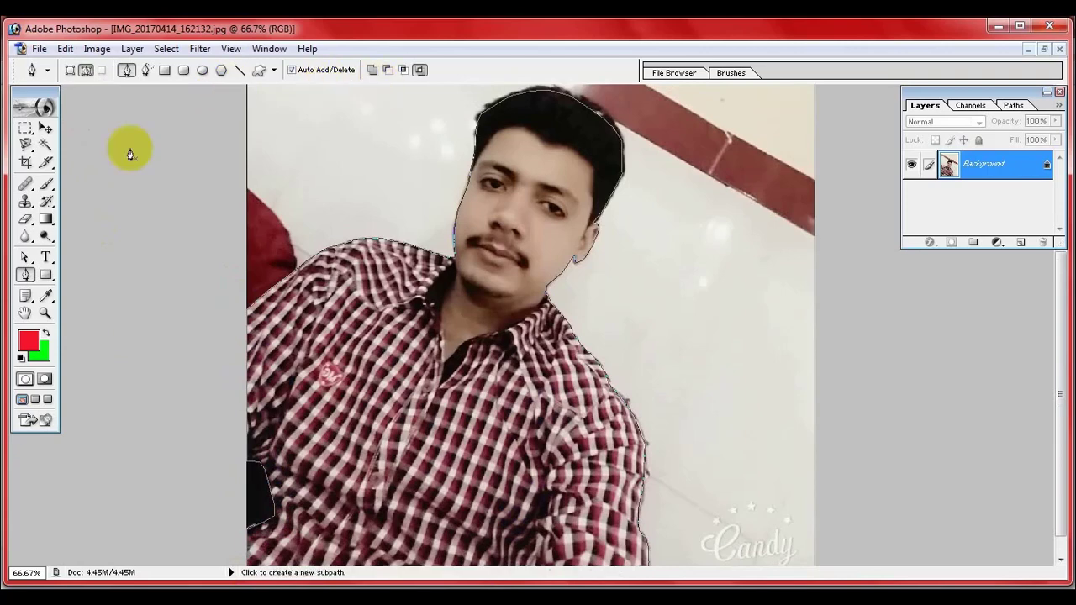
pyautogui.click(46, 313)
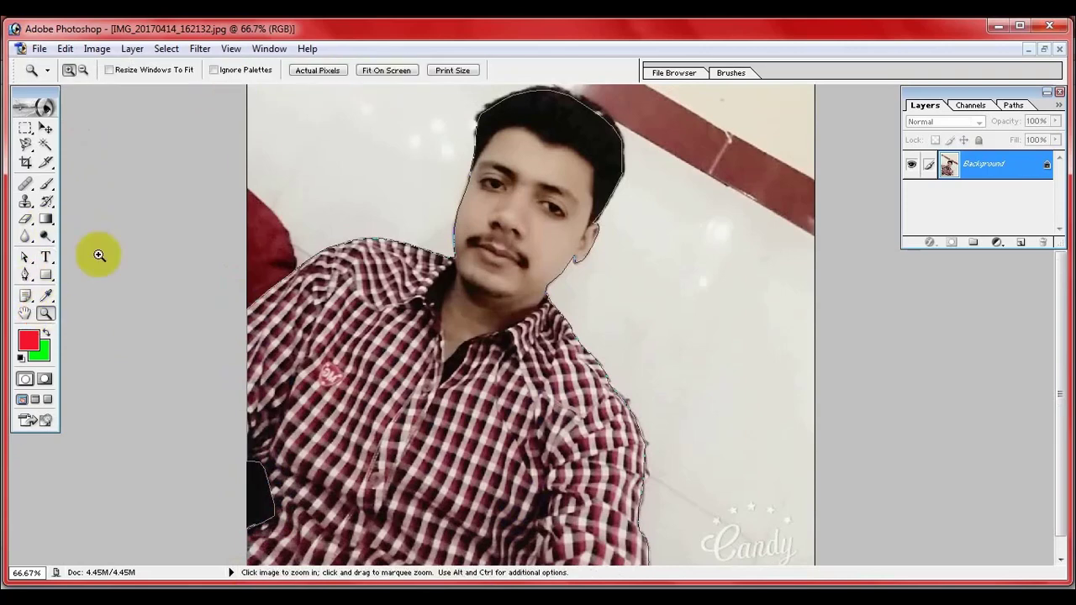
# - Fit the photo on screen and close the outline path around the person
pyautogui.click(382, 70)
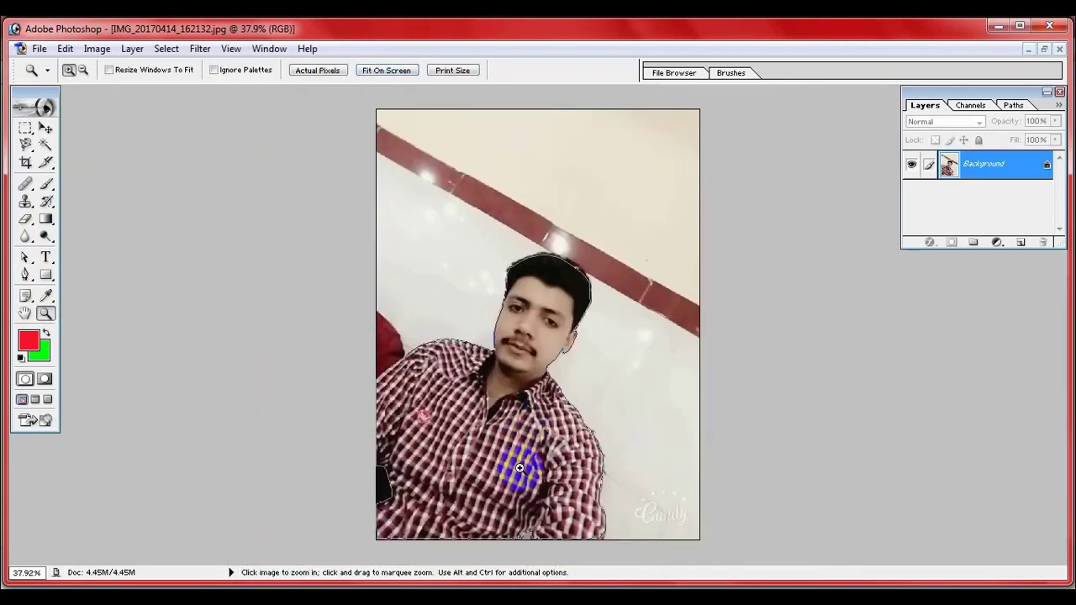
pyautogui.press('p')
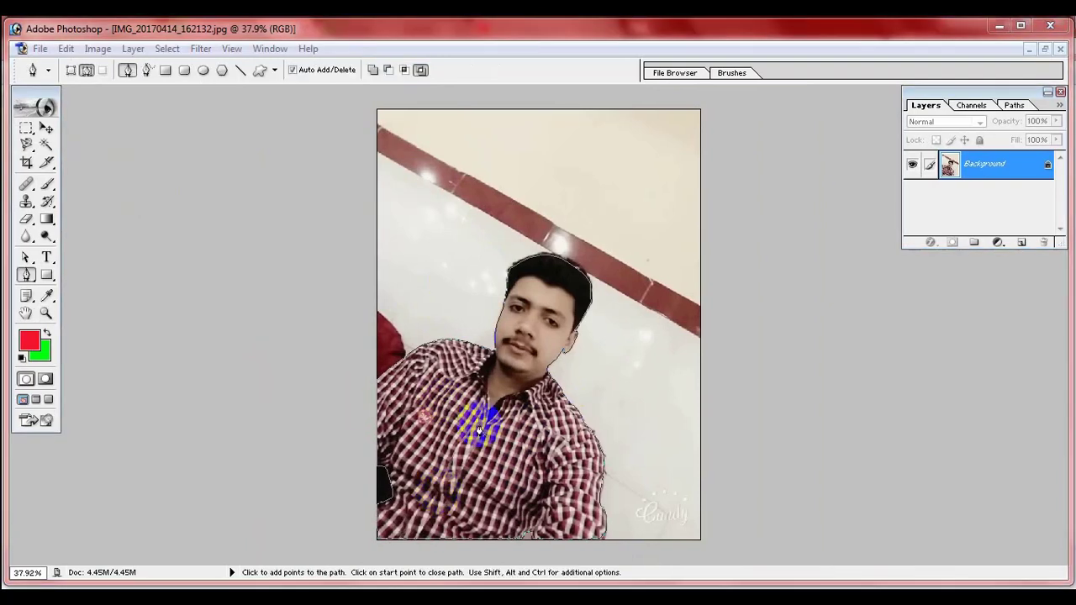
pyautogui.click(600, 502)
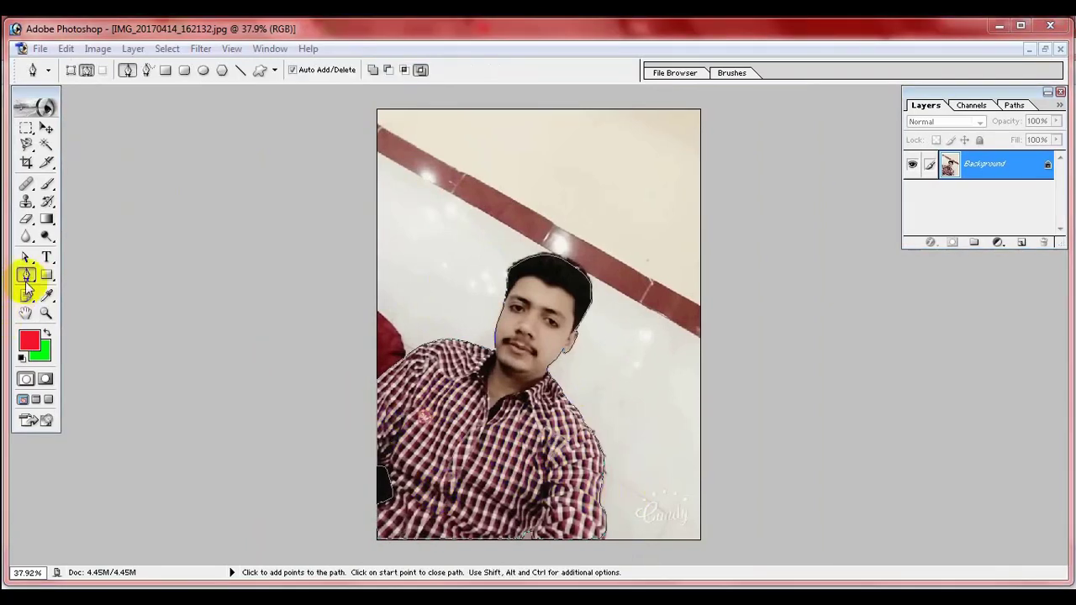
pyautogui.click(426, 339)
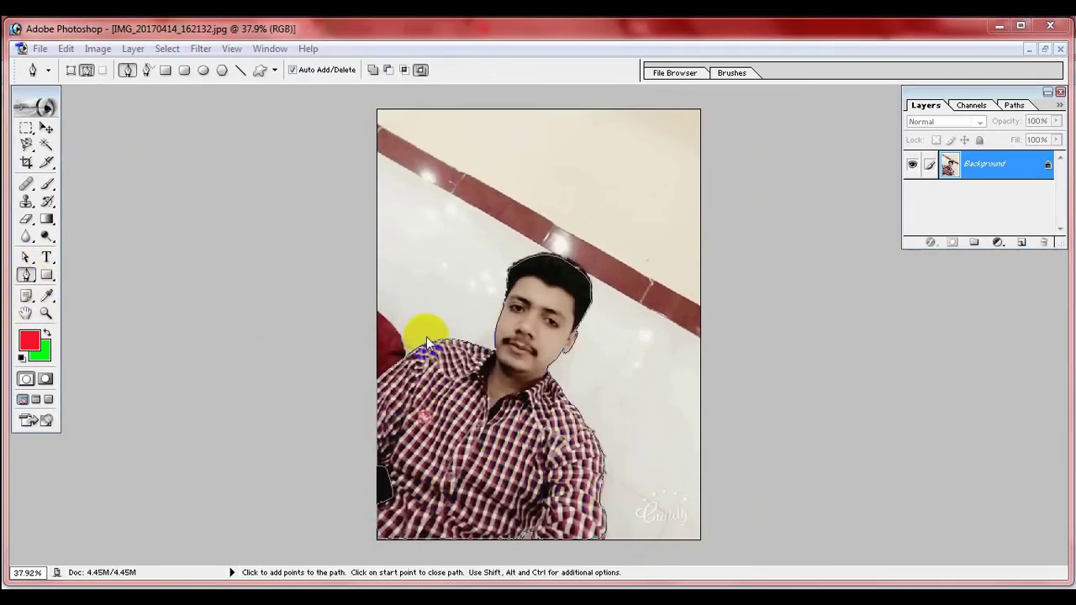
pyautogui.click(588, 281)
pyautogui.click(476, 379)
# - Make a selection from the path with feather radius 0
pyautogui.rightClick(467, 388)
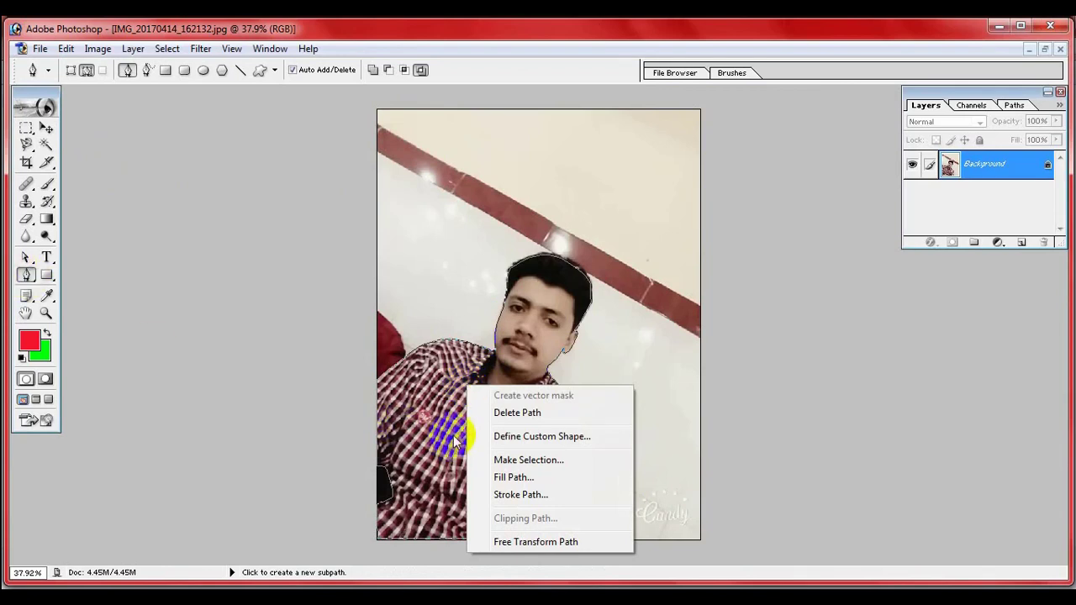
pyautogui.click(514, 461)
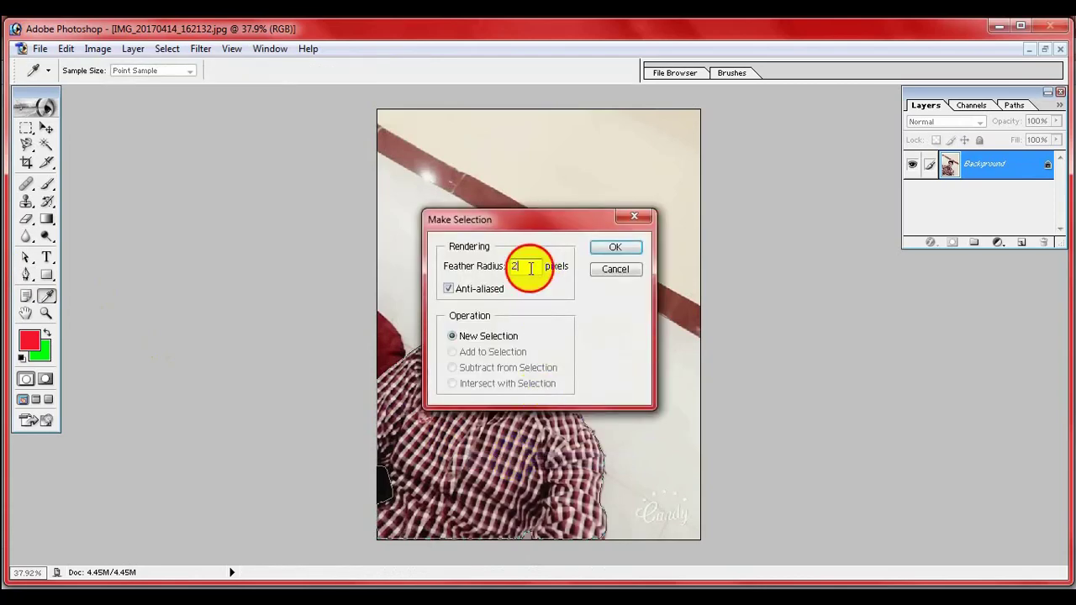
pyautogui.write('0')
pyautogui.click(614, 247)
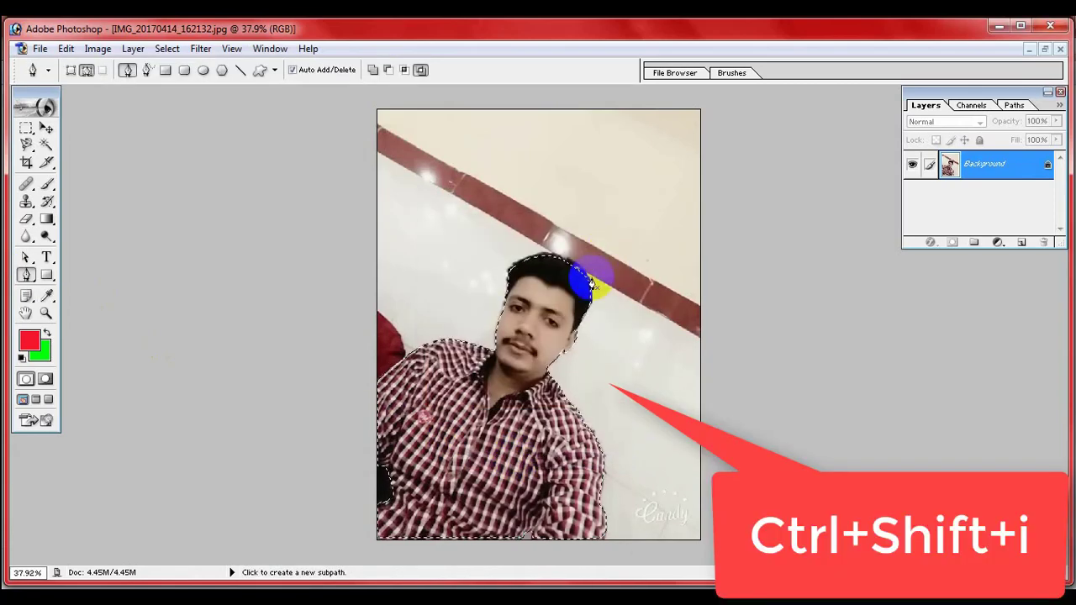
# - Invert the selection with Ctrl+Shift+I so the background is selected
pyautogui.hotkey('ctrl', 'shift', 'i')
pyautogui.hotkey('ctrl', 'shift', 'i')
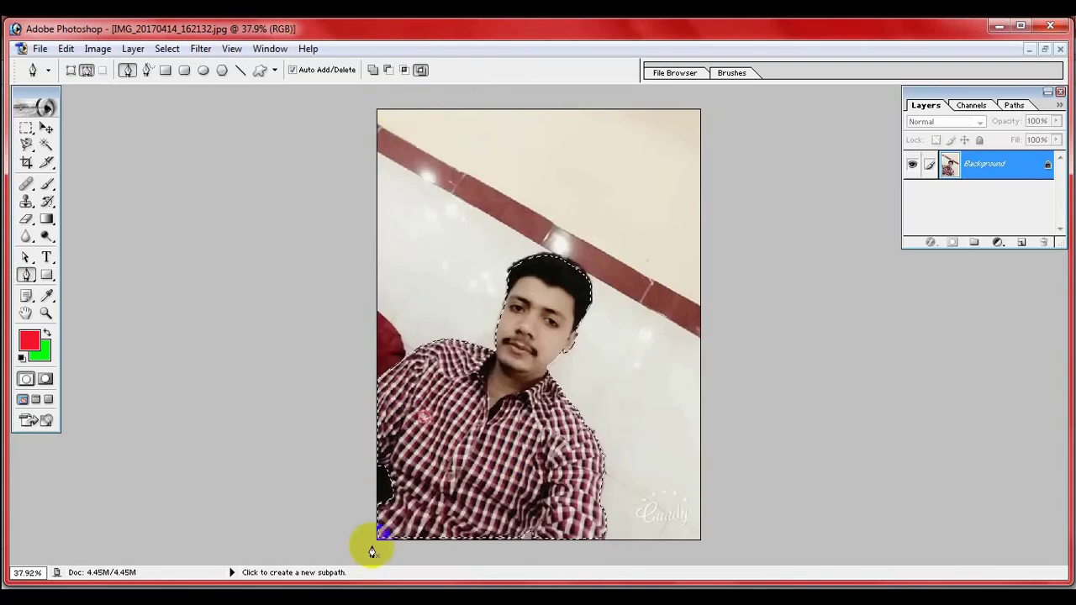
pyautogui.click(480, 343)
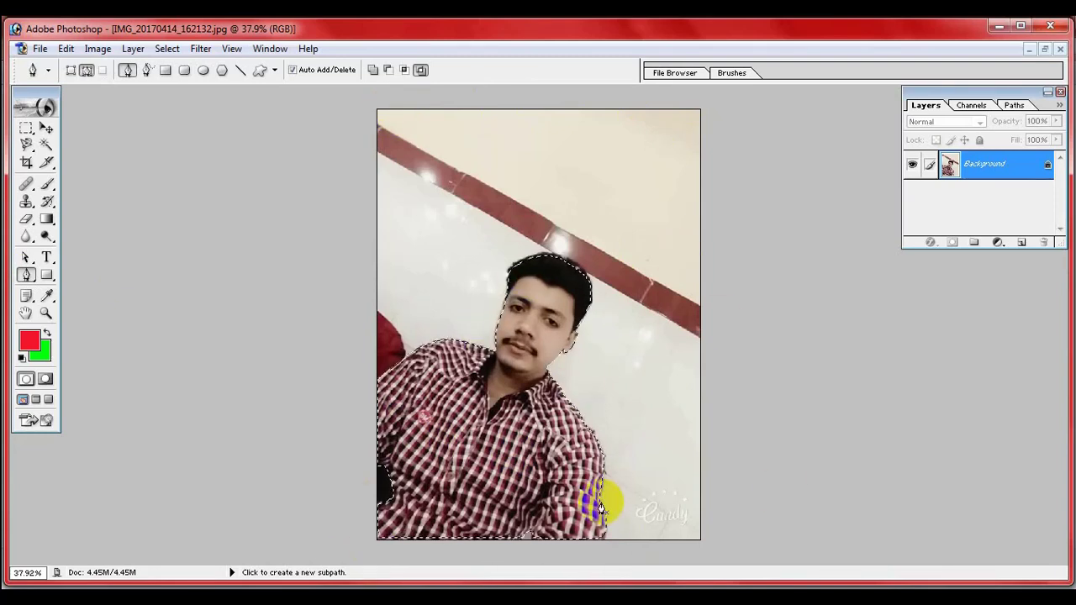
pyautogui.hotkey('ctrl', 'shift', 'i')
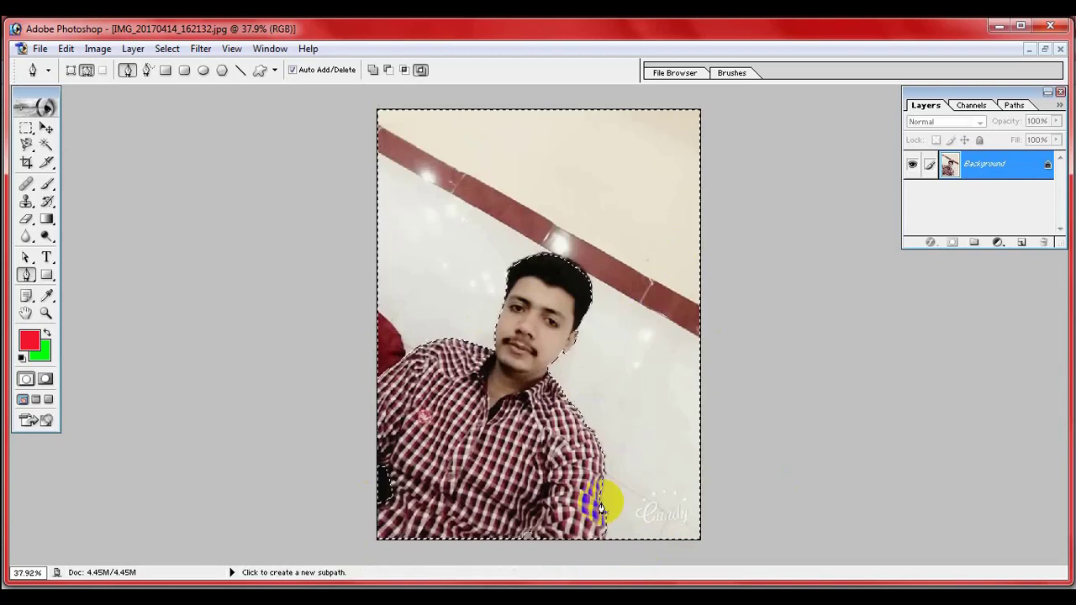
pyautogui.click(398, 455)
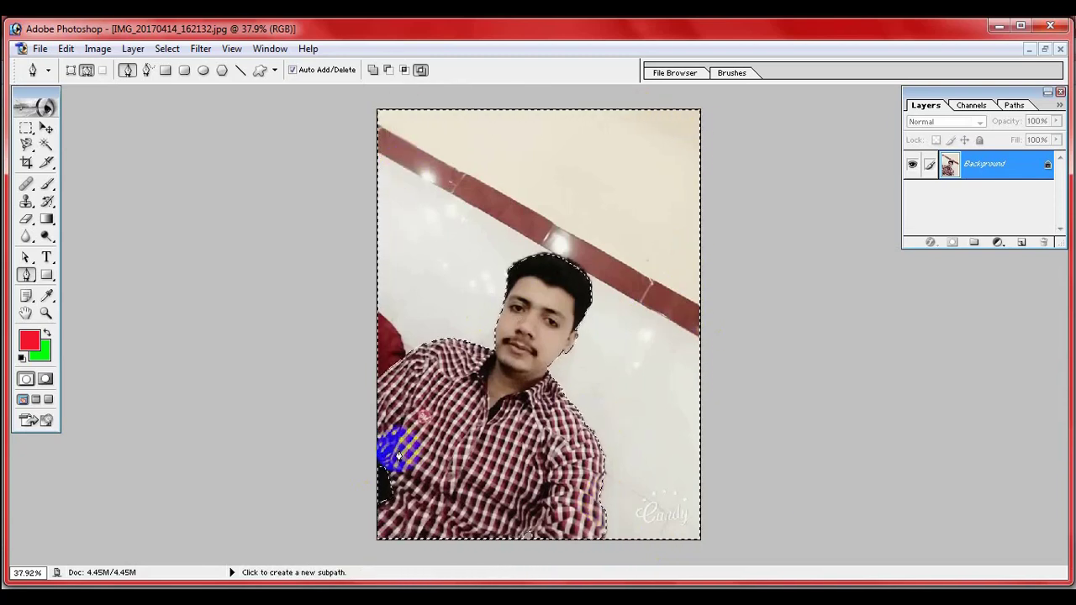
pyautogui.click(511, 364)
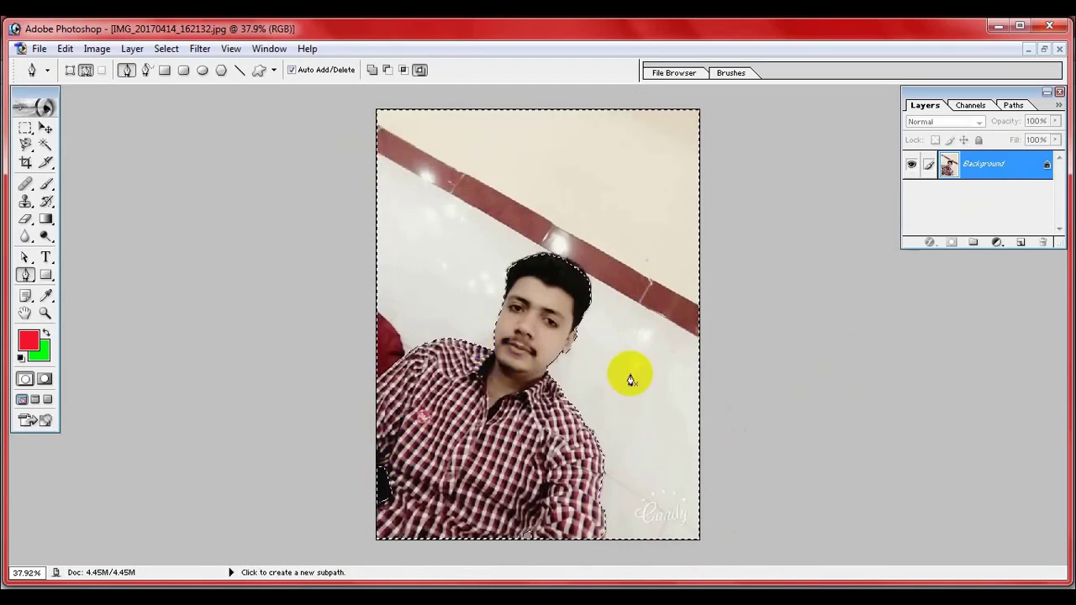
pyautogui.click(501, 467)
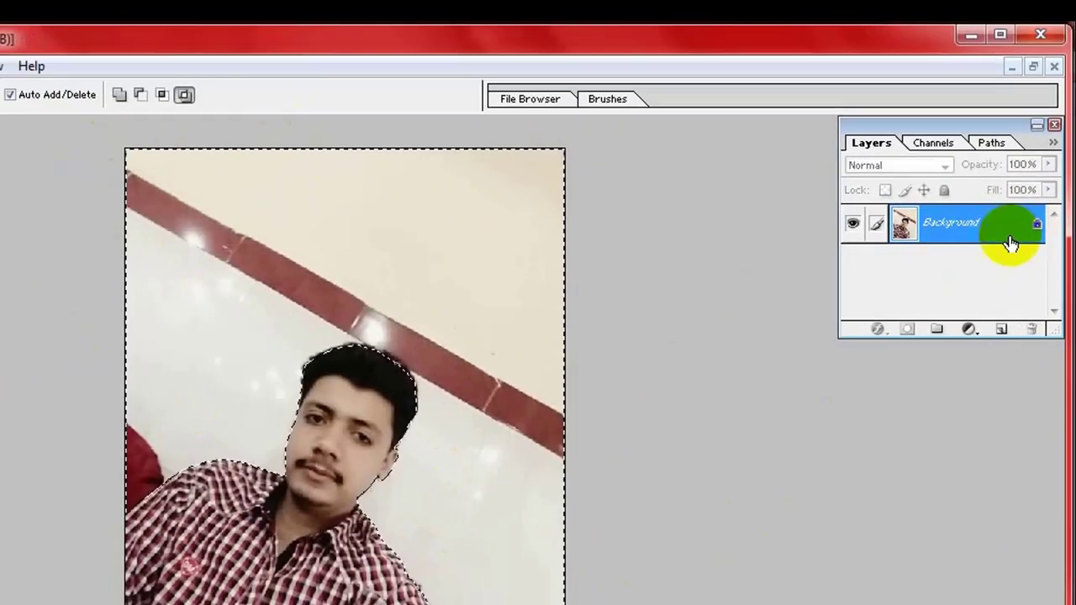
# - Convert the Background into Layer 0 and cut away the selected background around the man
pyautogui.doubleClick(1025, 178)
pyautogui.click(650, 285)
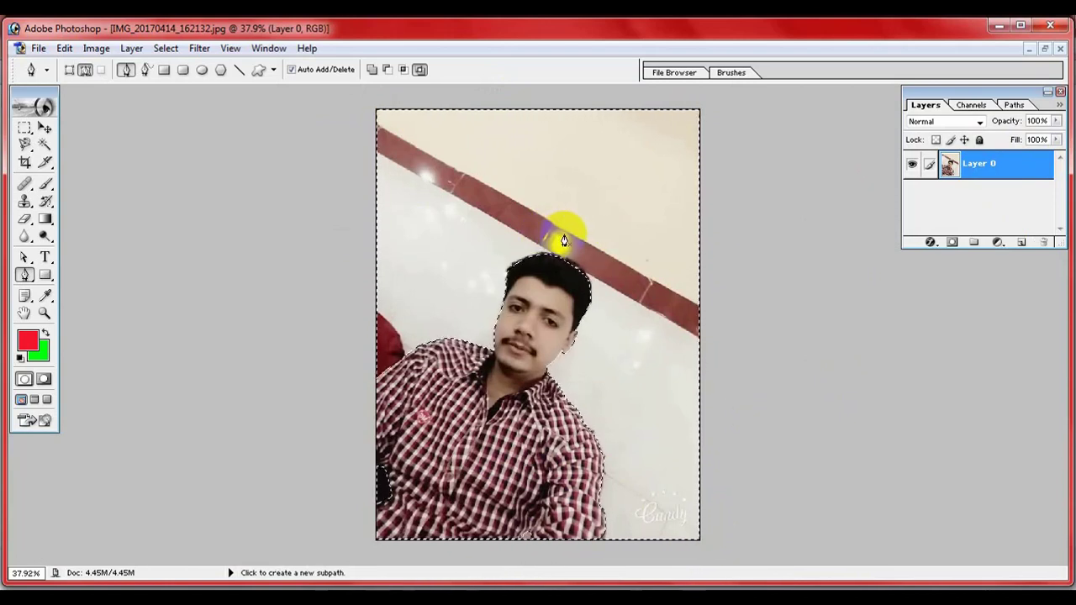
pyautogui.click(64, 48)
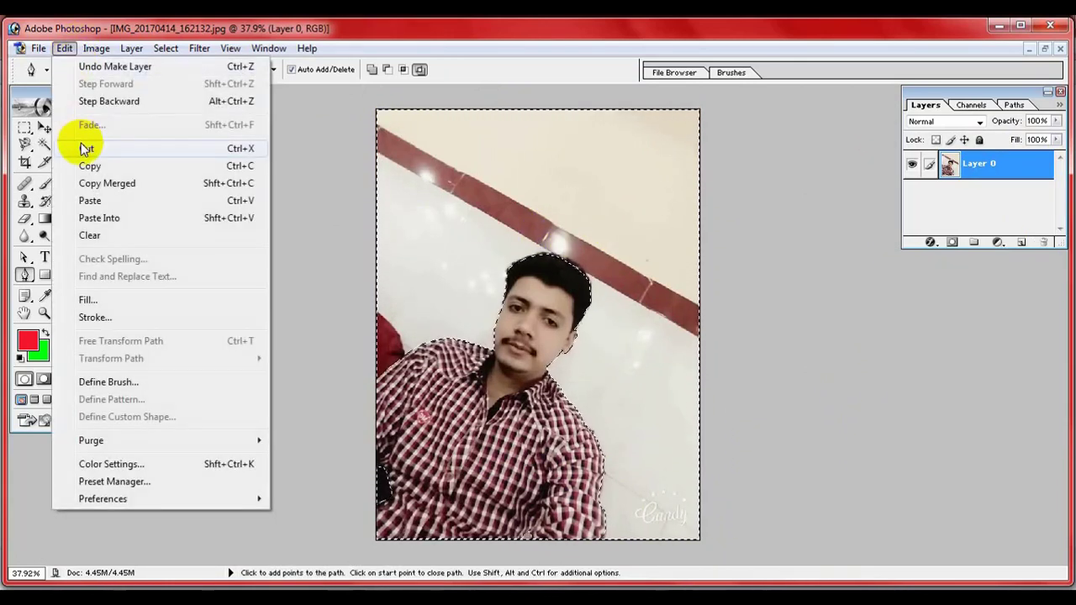
pyautogui.click(86, 148)
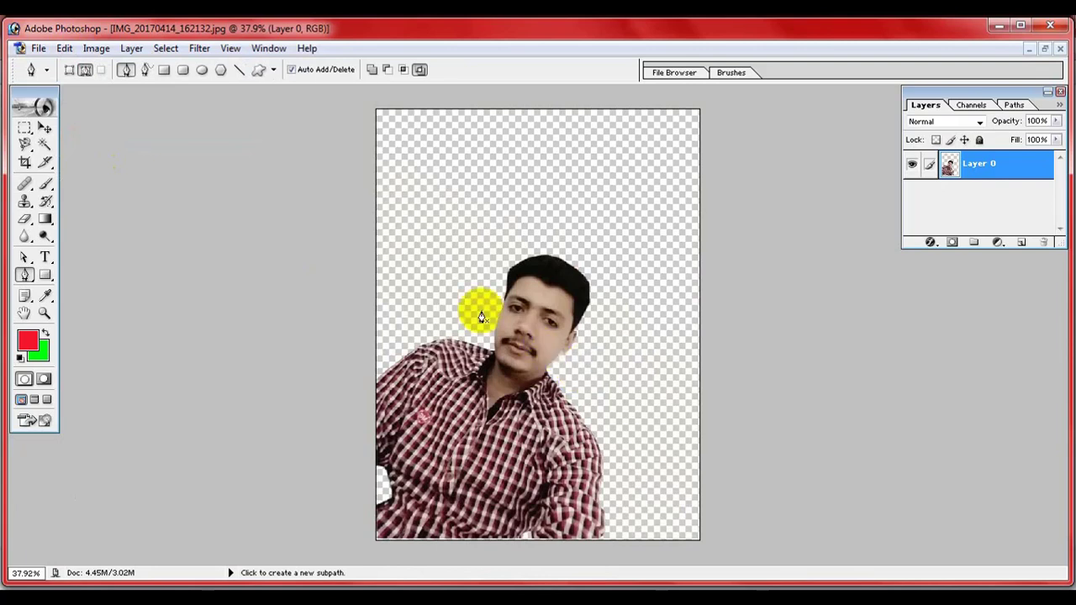
pyautogui.click(572, 319)
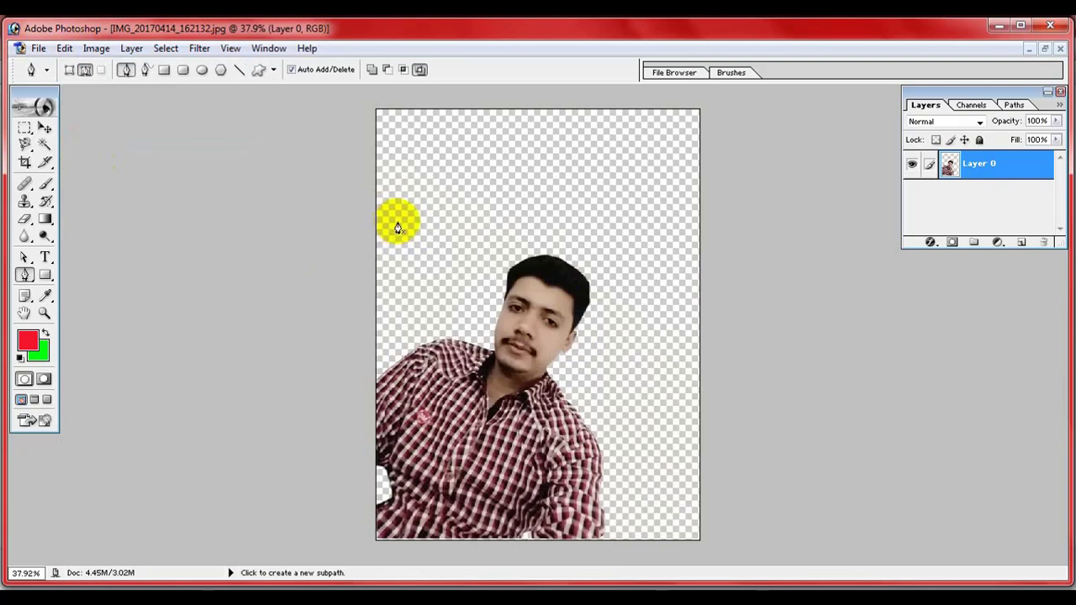
# - Save the cut-out as xyz.png in New folder (2) with Interlace set to None
pyautogui.click(40, 50)
pyautogui.click(39, 193)
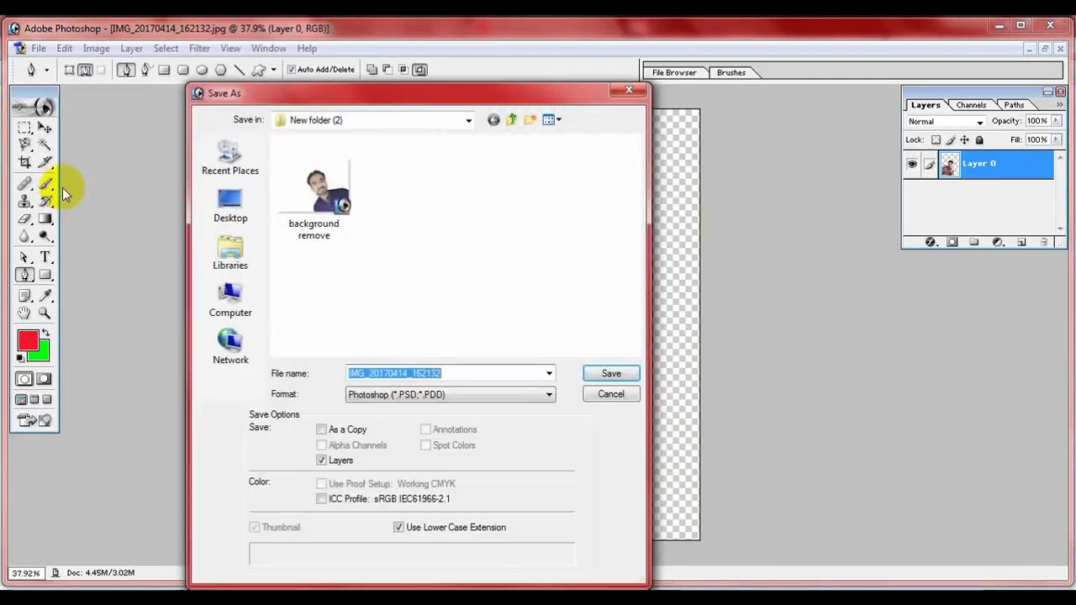
pyautogui.click(451, 394)
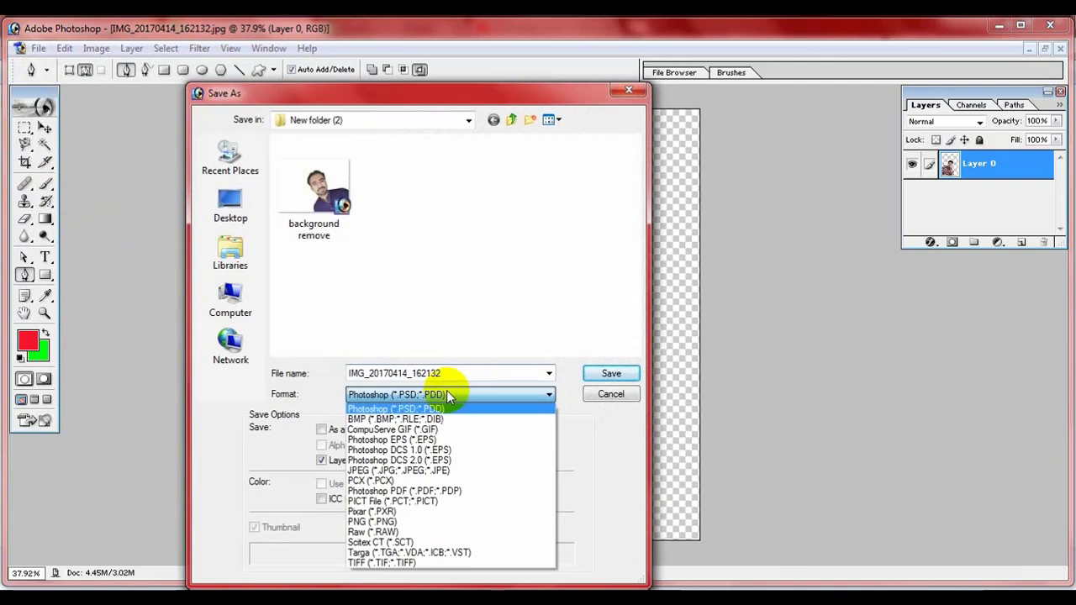
pyautogui.click(372, 522)
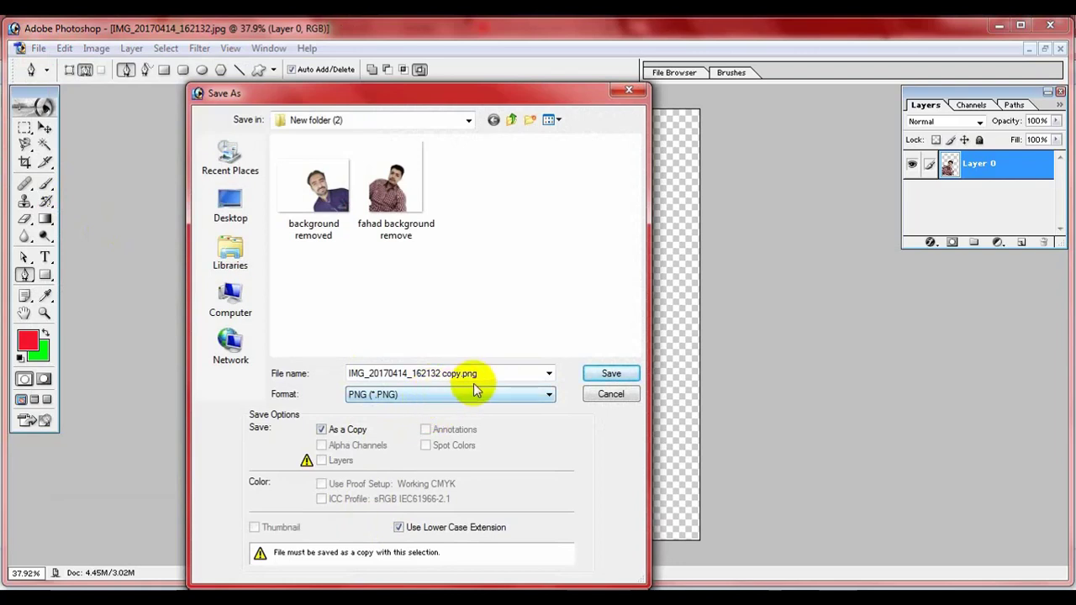
pyautogui.click(420, 373)
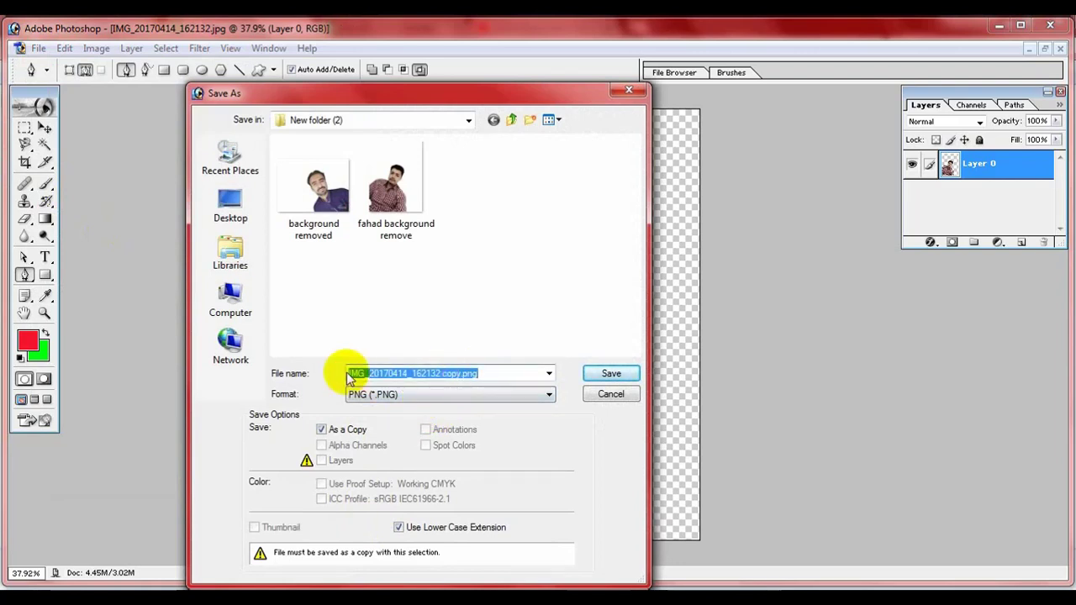
pyautogui.press('BackSpace')
pyautogui.write('xyz')
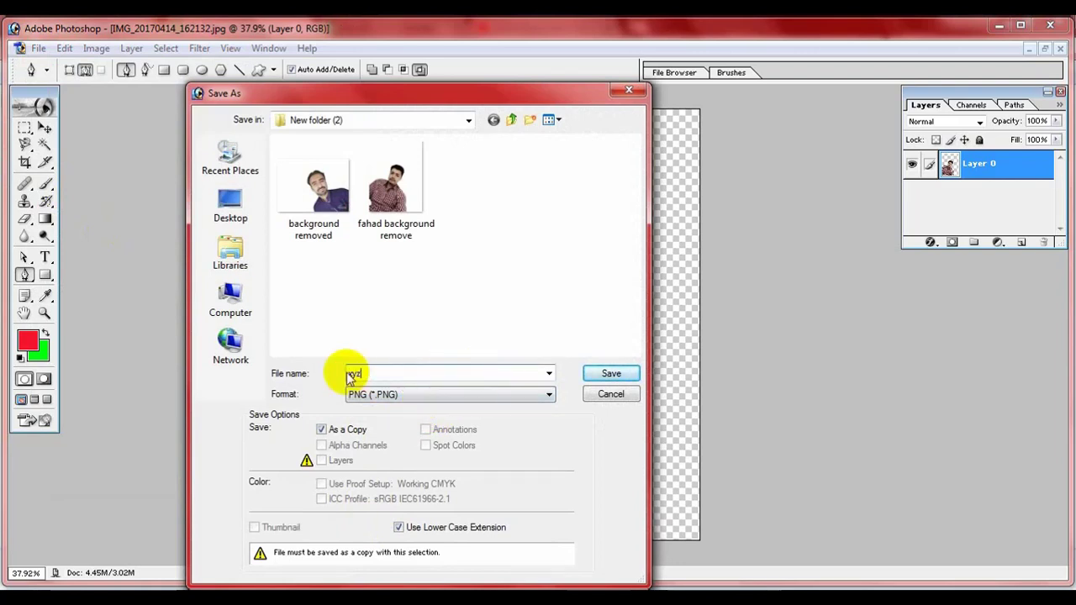
pyautogui.click(604, 374)
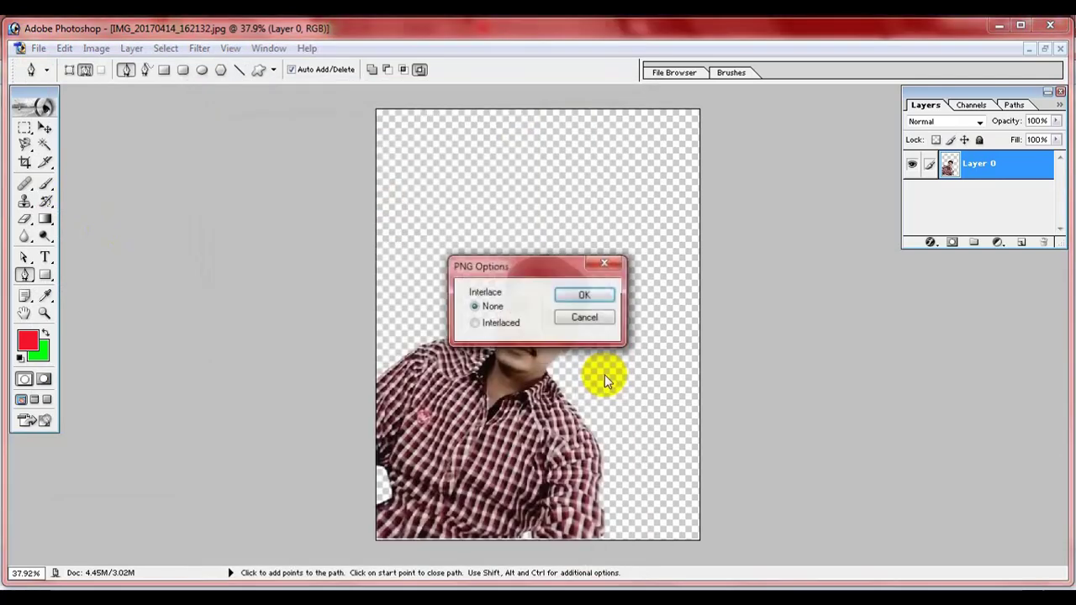
pyautogui.click(594, 304)
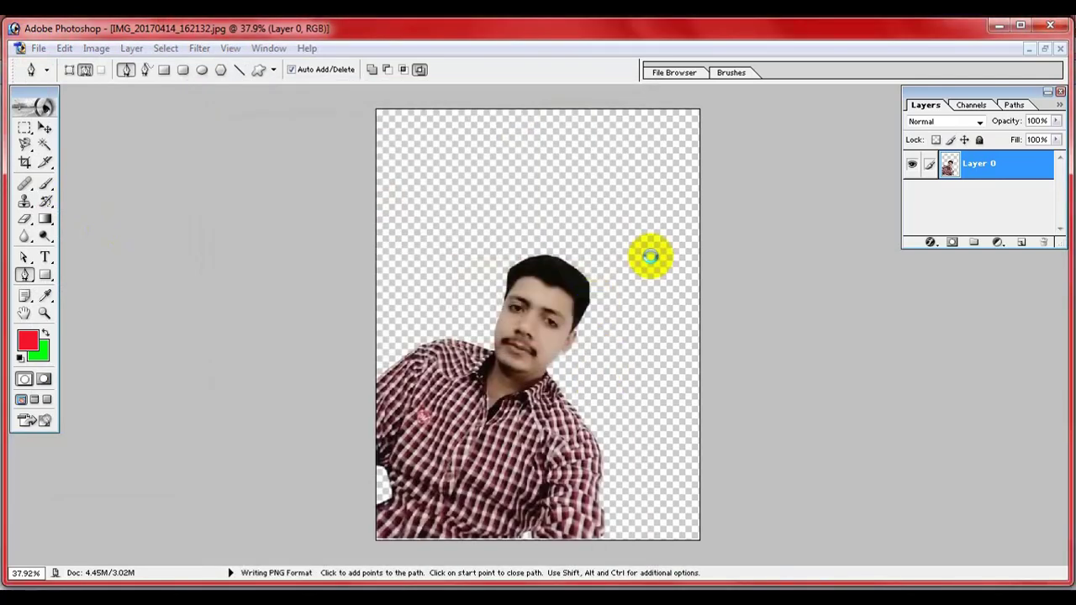
pyautogui.click(998, 29)
pyautogui.doubleClick(683, 156)
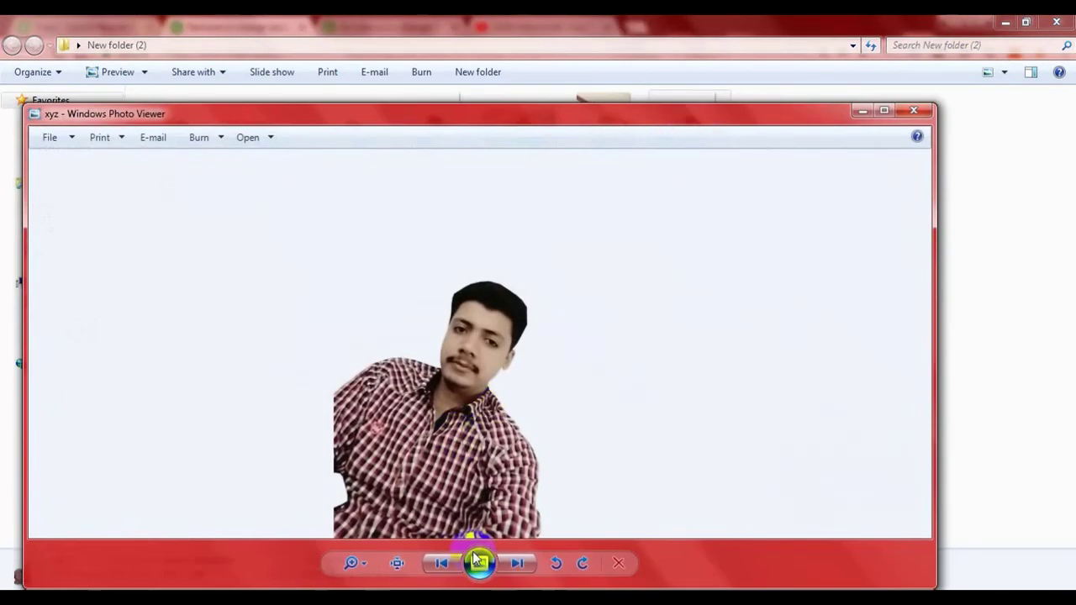
pyautogui.click(451, 564)
pyautogui.click(448, 564)
pyautogui.click(518, 564)
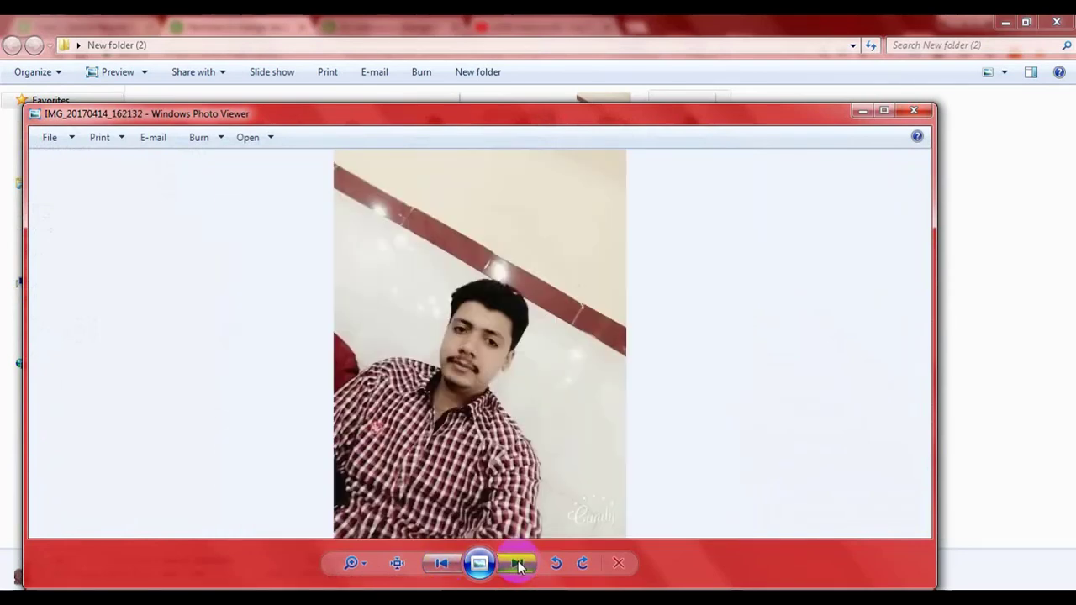
pyautogui.click(518, 564)
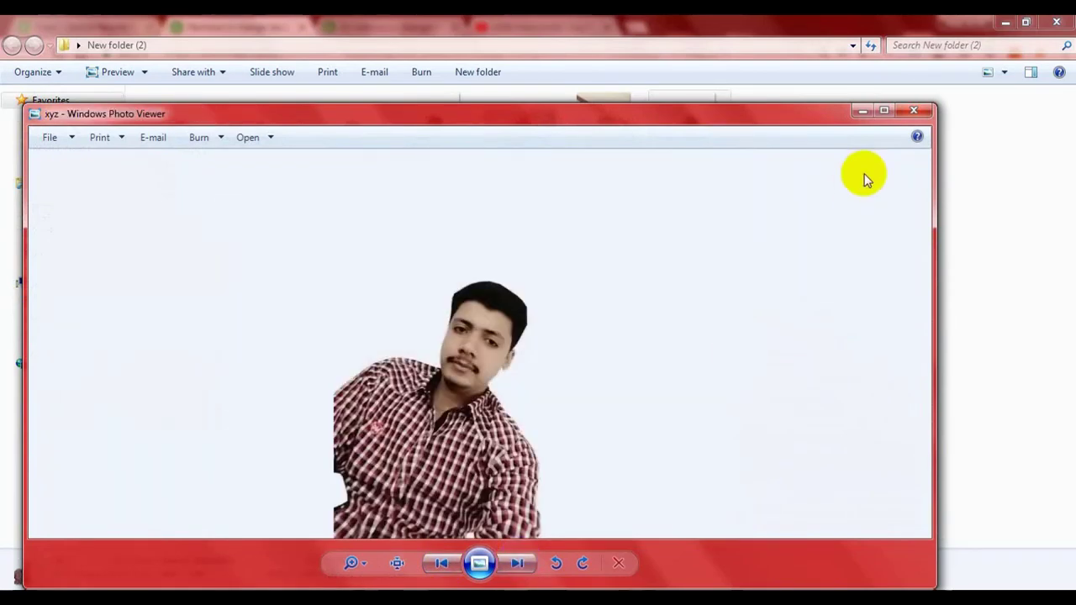
pyautogui.click(913, 112)
pyautogui.hotkey('alt', 'Tab')
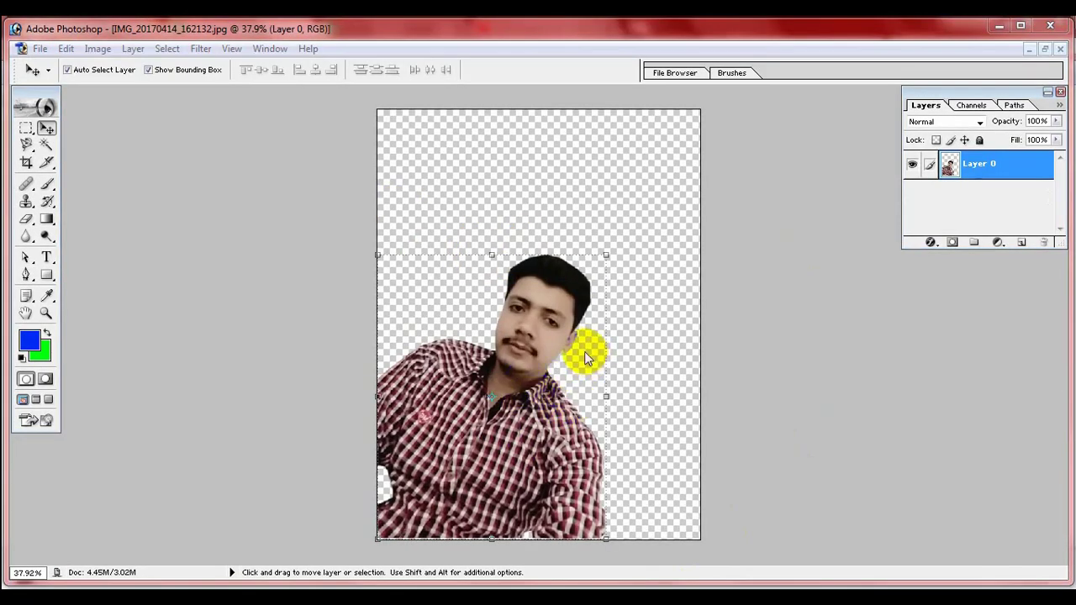
# - Add an empty Layer 1 above Layer 0 and set the foreground colour to red F20B16
pyautogui.click(980, 170)
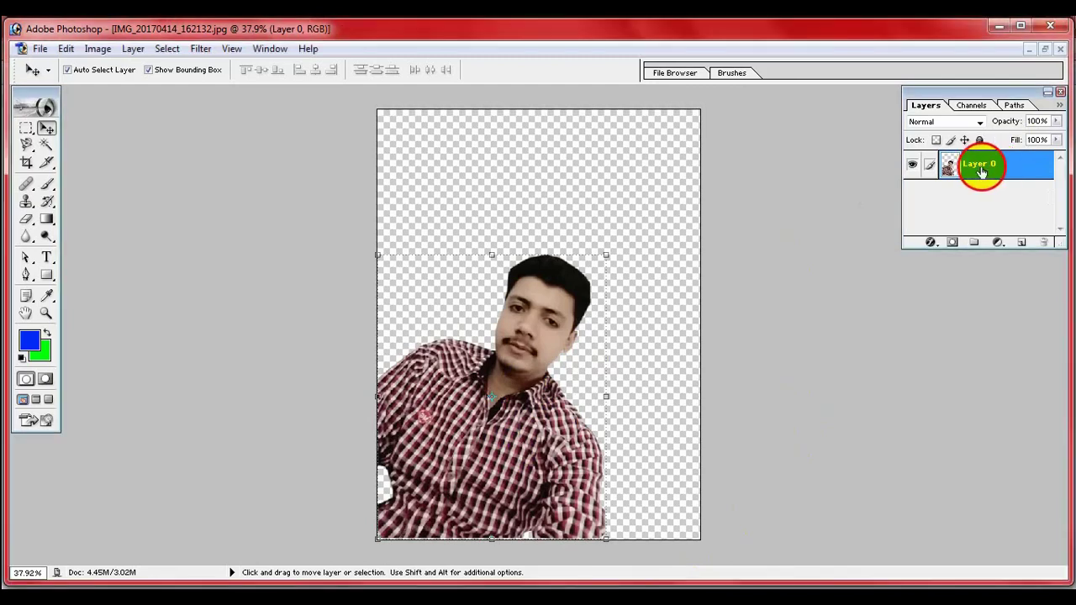
pyautogui.click(1022, 245)
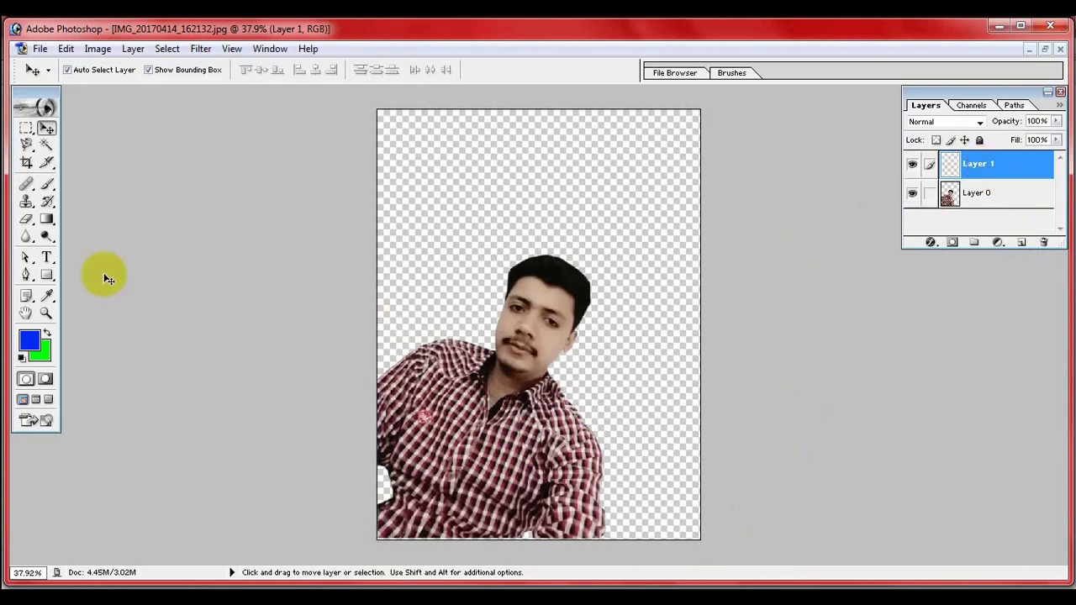
pyautogui.click(29, 340)
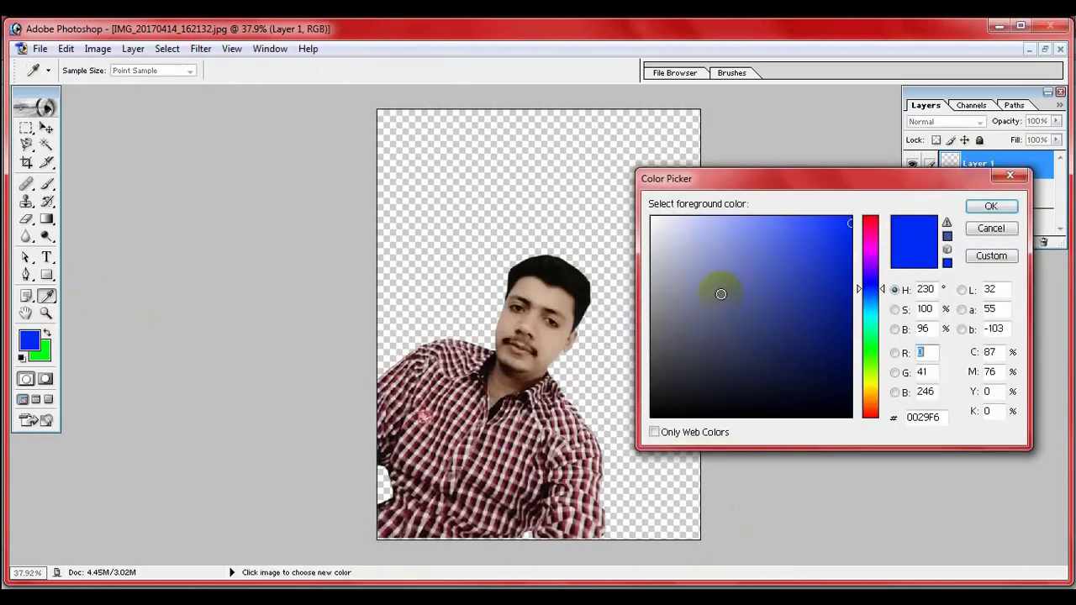
pyautogui.moveTo(869, 228); pyautogui.dragTo(870, 218)
pyautogui.click(848, 218)
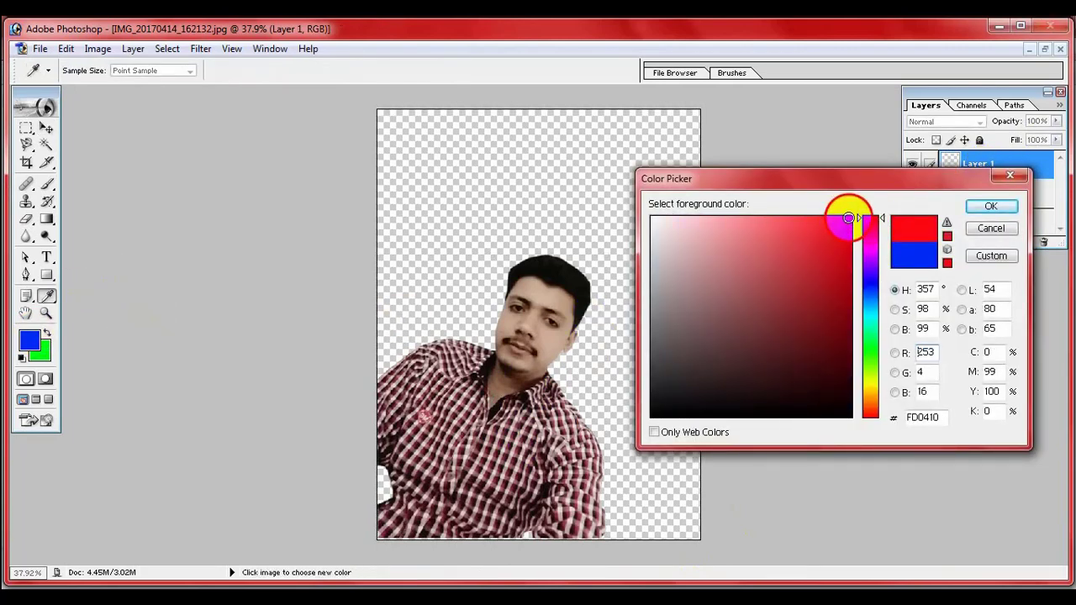
pyautogui.click(804, 252)
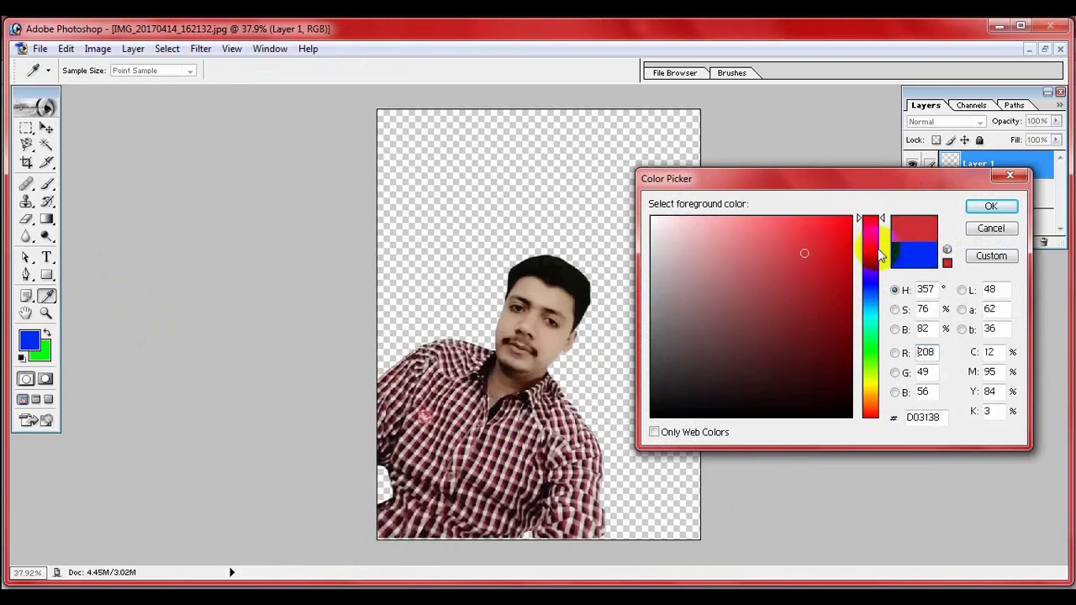
pyautogui.moveTo(830, 233); pyautogui.dragTo(842, 226)
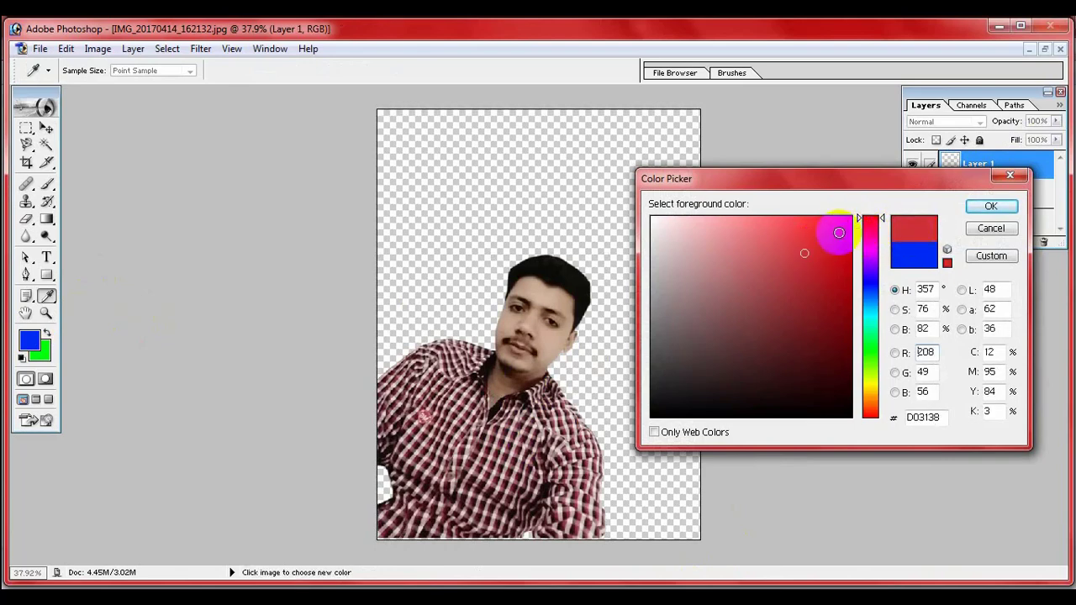
pyautogui.click(983, 208)
pyautogui.press('v')
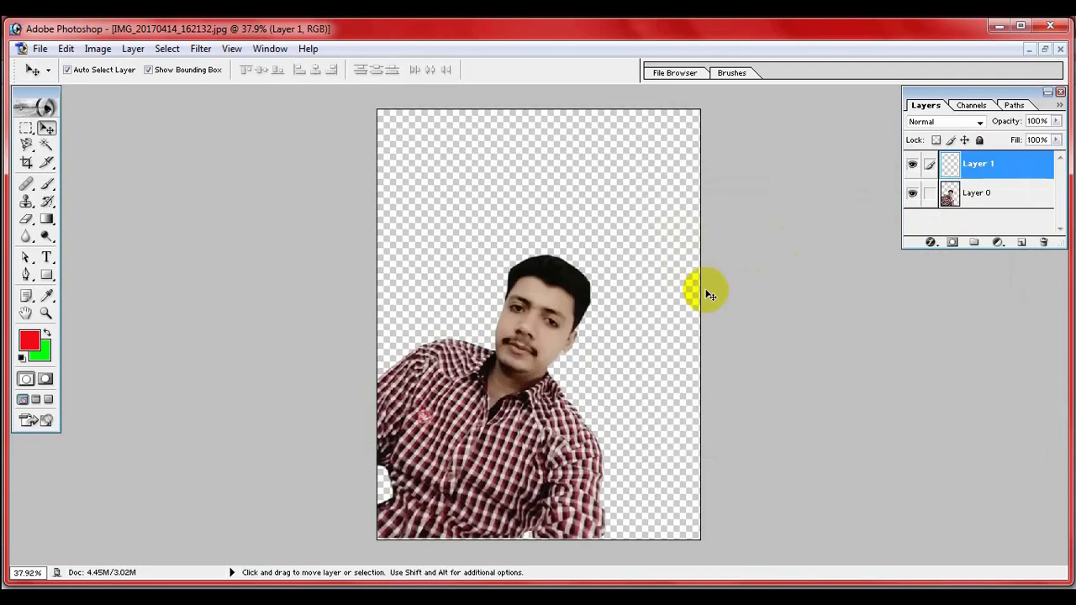
# - Fill Layer 1 with red via Alt+Backspace and stack Layer 0 above it
pyautogui.hotkey('alt', 'BackSpace')
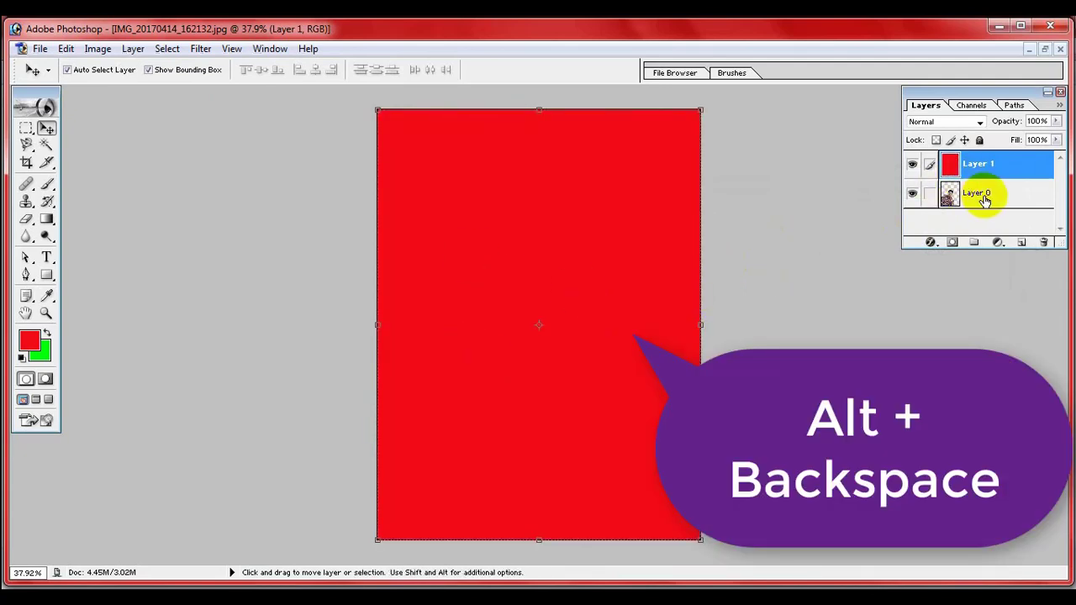
pyautogui.moveTo(985, 199)
pyautogui.mouseDown()
pyautogui.moveTo(983, 145)
pyautogui.moveTo(985, 165)
pyautogui.mouseUp()
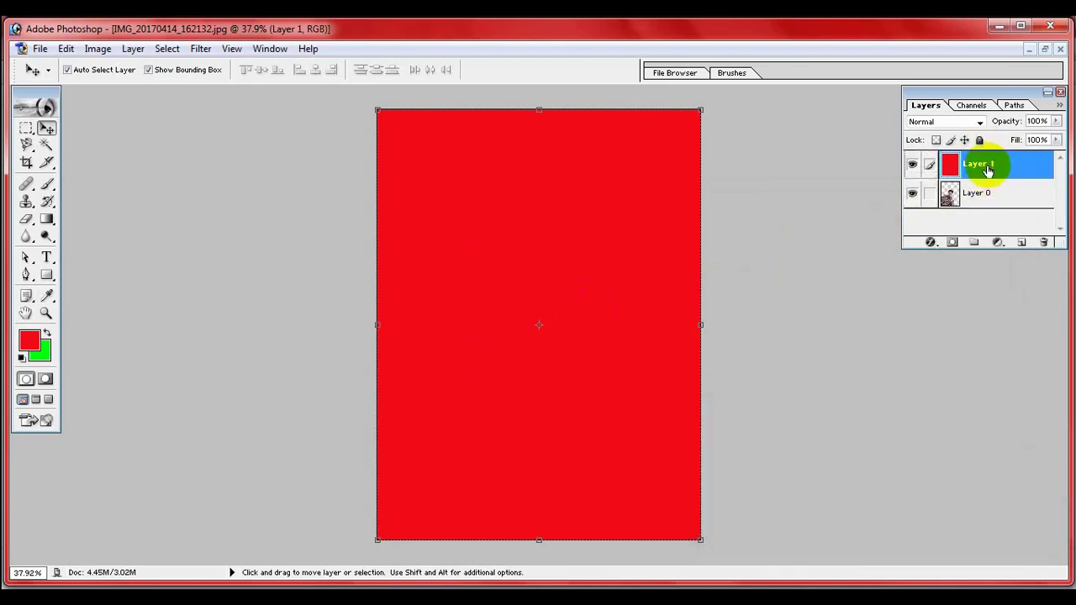
pyautogui.moveTo(985, 165); pyautogui.dragTo(983, 206)
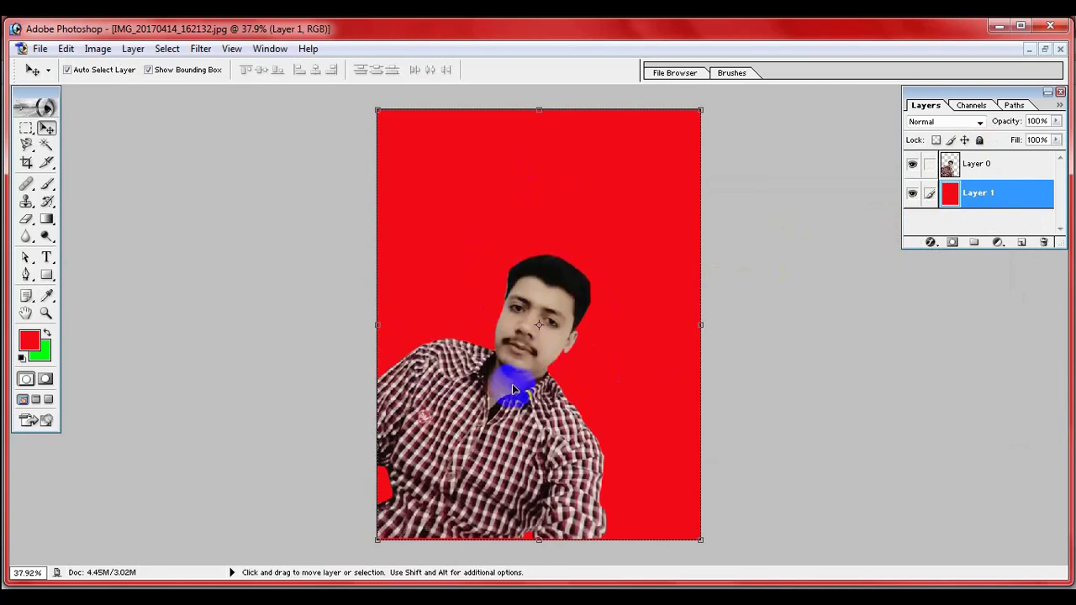
pyautogui.click(1007, 163)
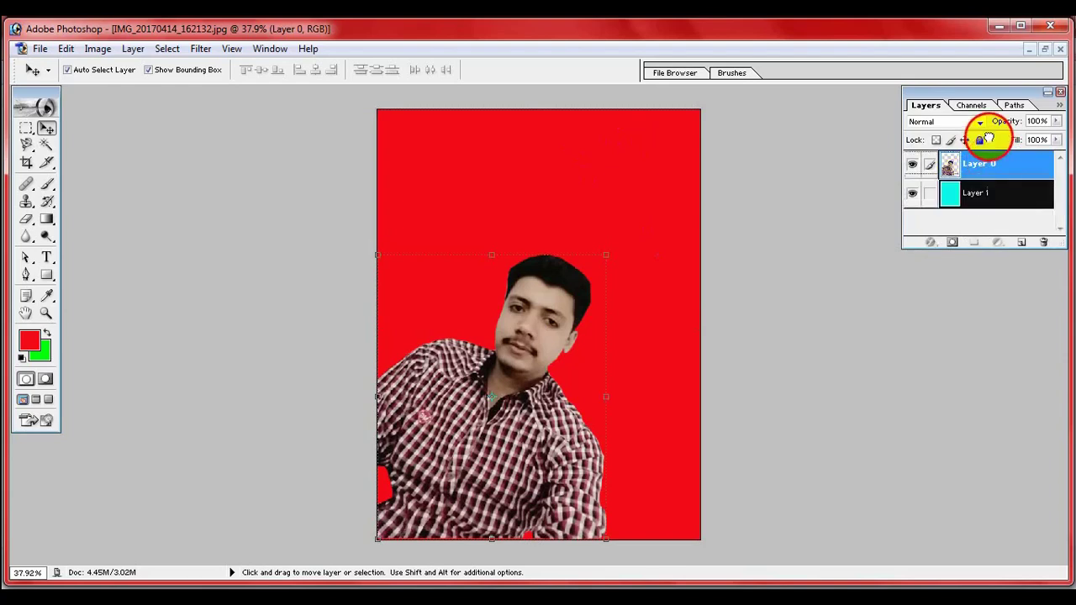
pyautogui.moveTo(987, 137); pyautogui.dragTo(984, 209)
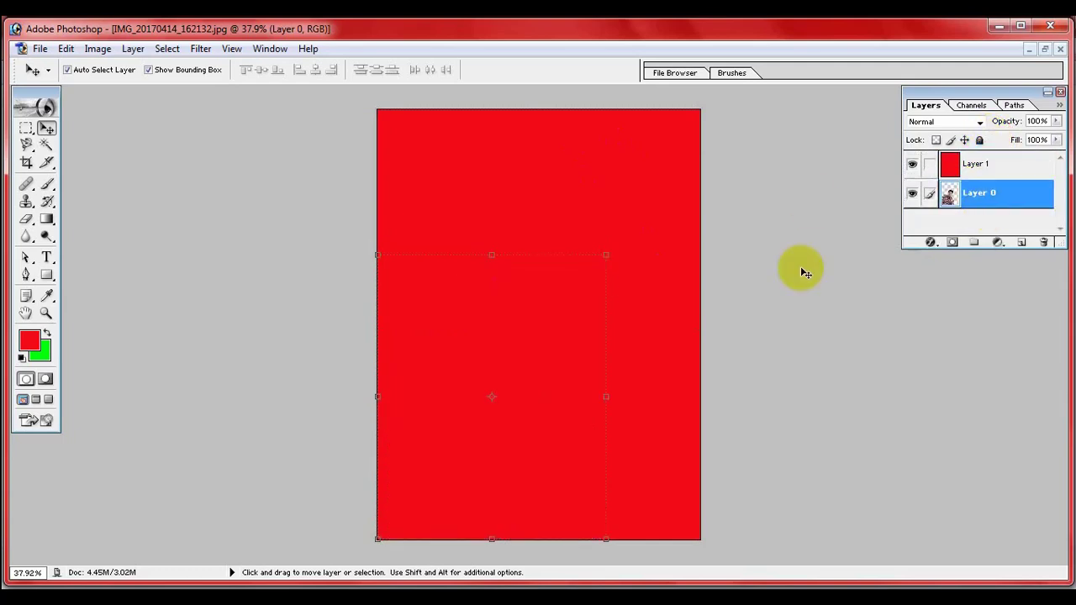
pyautogui.moveTo(992, 193); pyautogui.dragTo(973, 127)
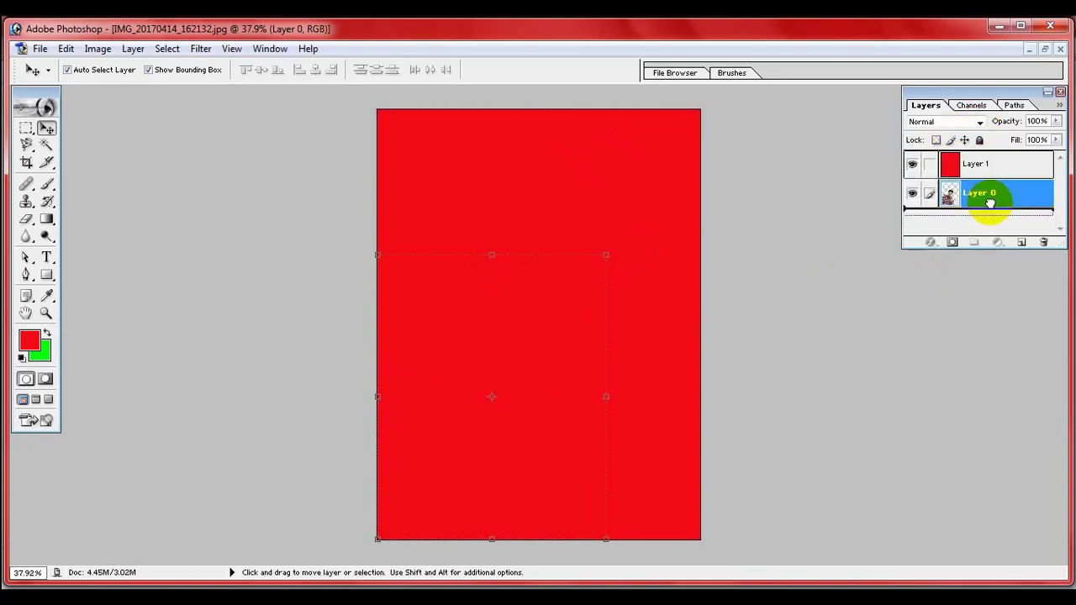
pyautogui.moveTo(973, 129); pyautogui.dragTo(990, 209)
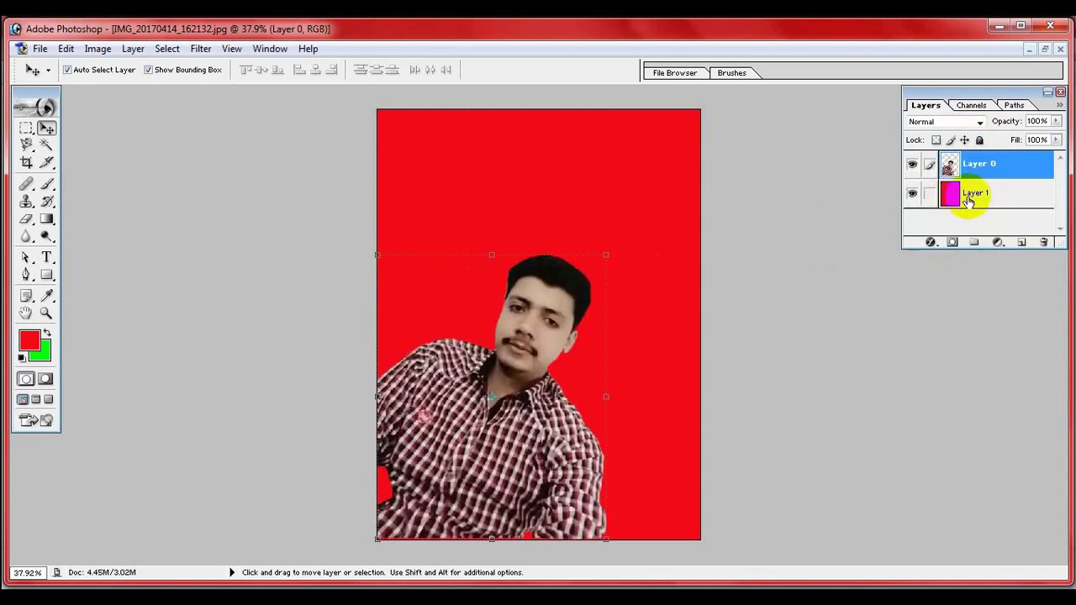
pyautogui.click(973, 196)
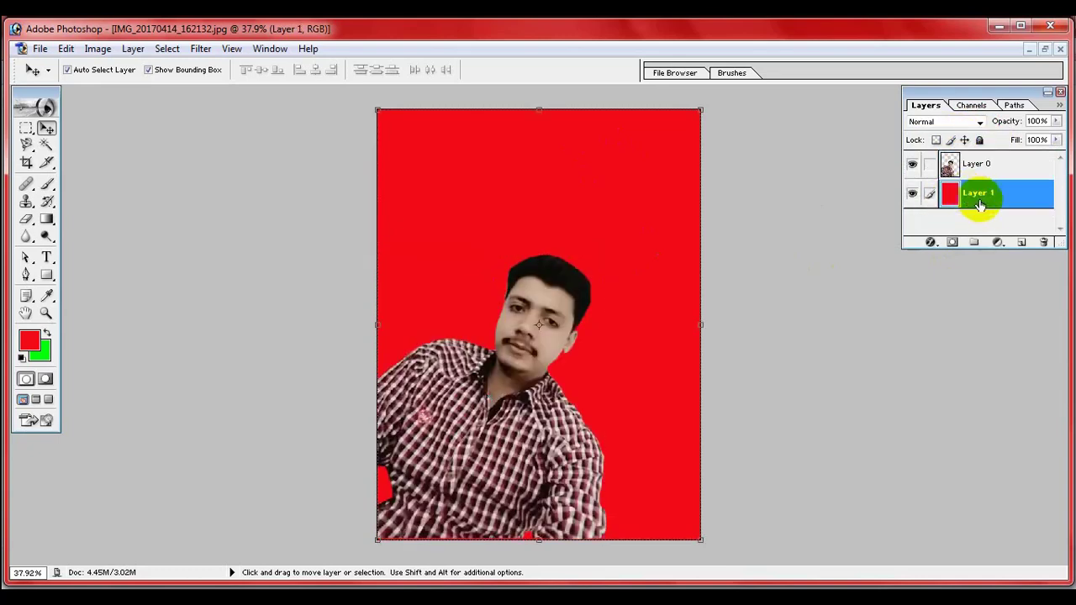
# - Give Layer 1 a yellow FFD200 Color Overlay in its Layer Style
pyautogui.doubleClick(1037, 199)
pyautogui.moveTo(680, 269); pyautogui.dragTo(749, 95)
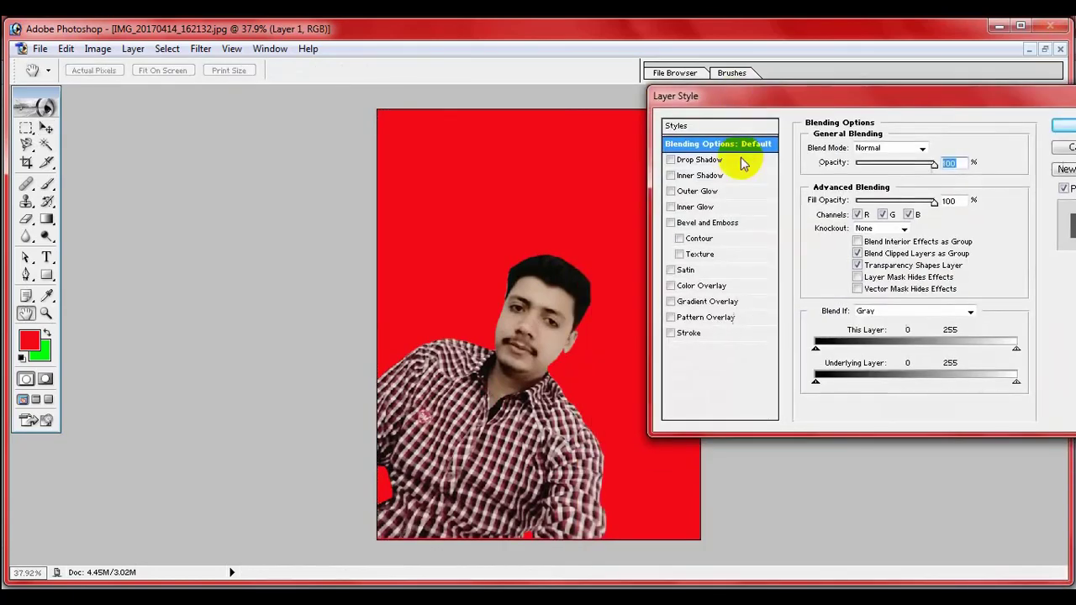
pyautogui.click(730, 285)
pyautogui.click(941, 148)
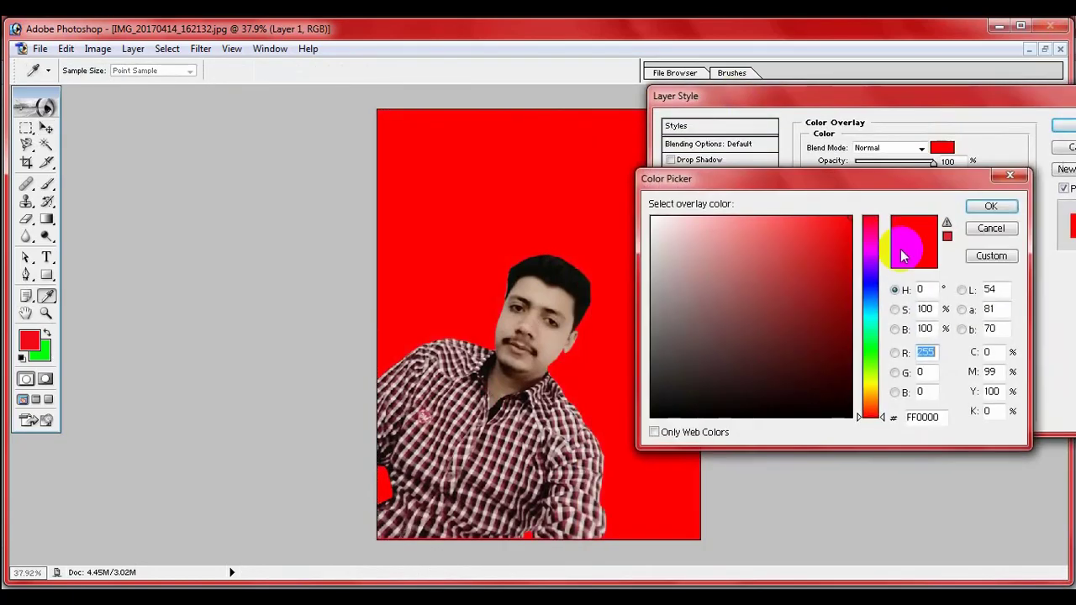
pyautogui.click(878, 291)
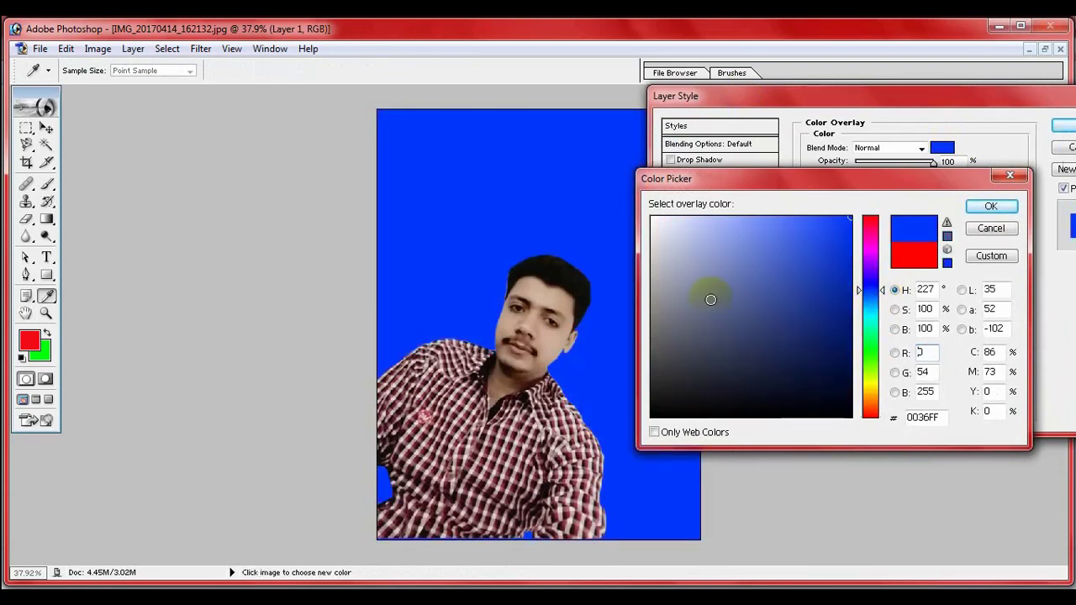
pyautogui.click(650, 229)
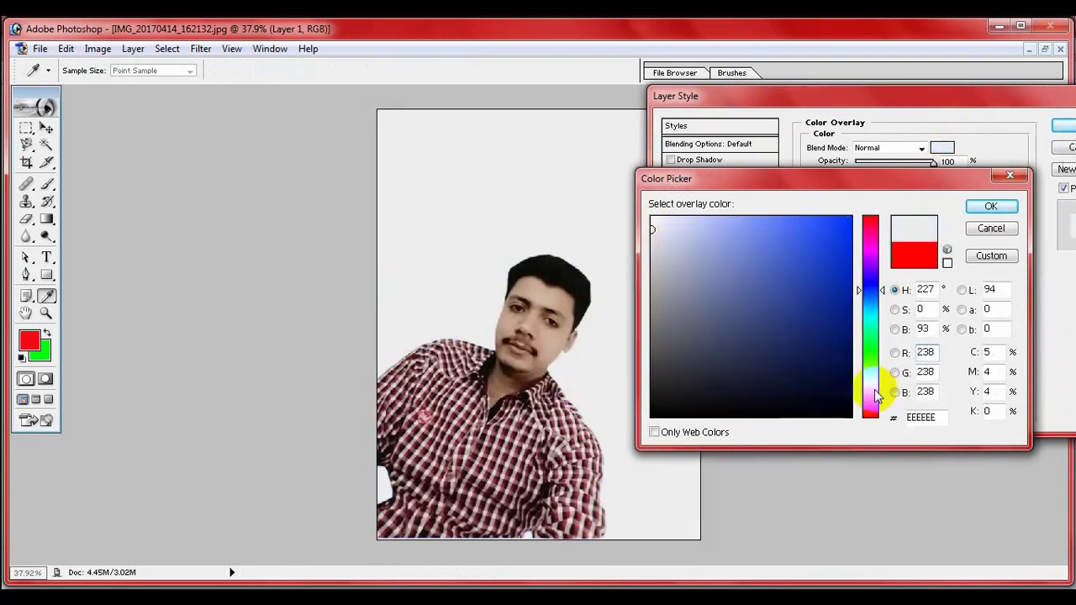
pyautogui.click(870, 390)
pyautogui.click(824, 276)
pyautogui.moveTo(824, 276); pyautogui.dragTo(869, 221)
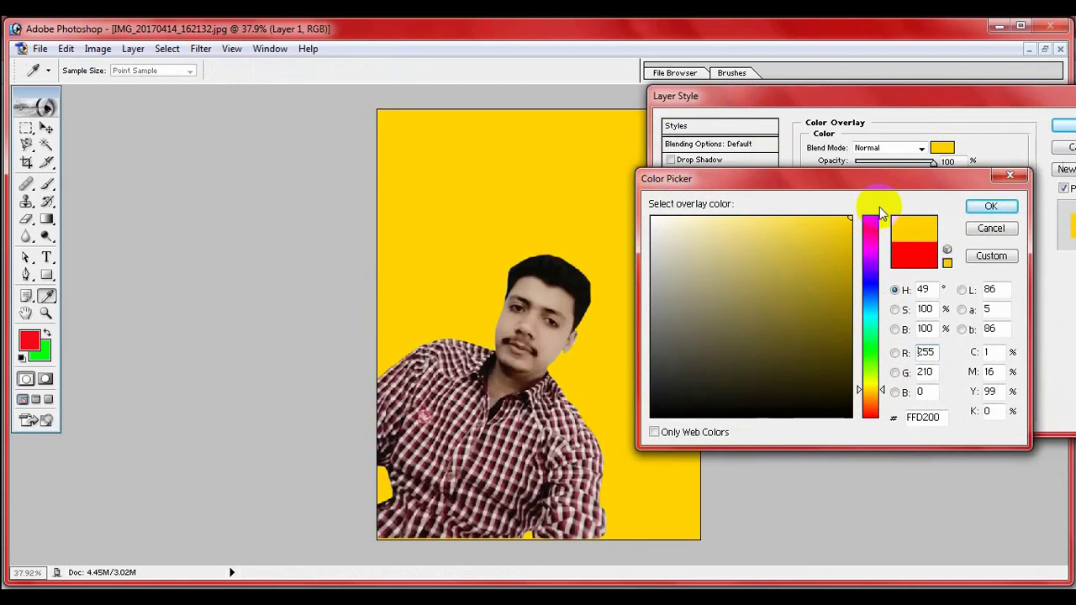
pyautogui.click(990, 206)
# - Turn on a 16 px black Stroke positioned Inside on the backdrop layer
pyautogui.click(690, 335)
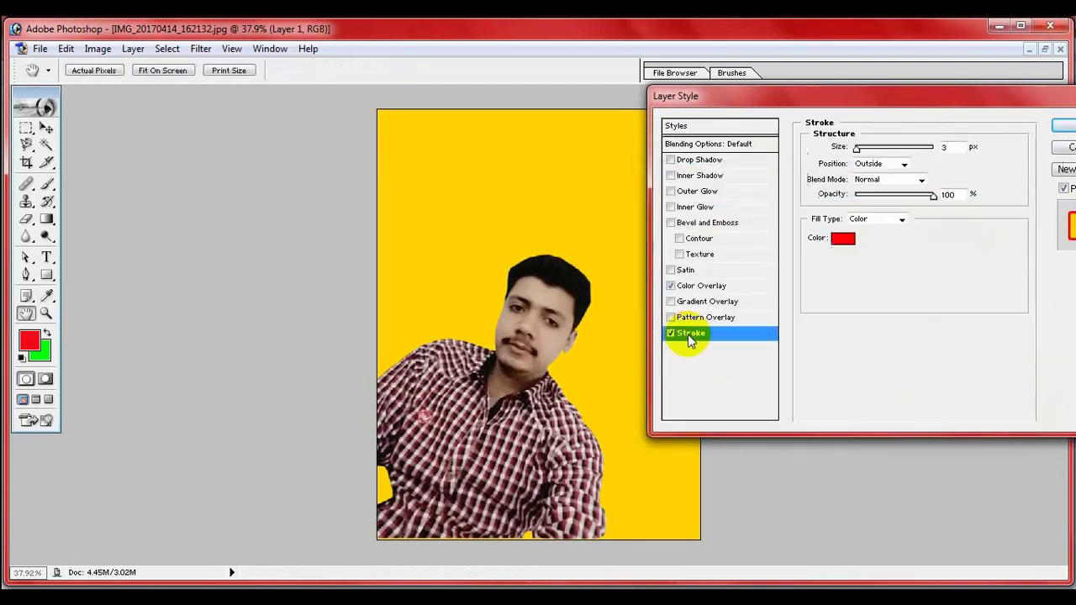
pyautogui.click(843, 238)
pyautogui.moveTo(679, 384); pyautogui.dragTo(651, 416)
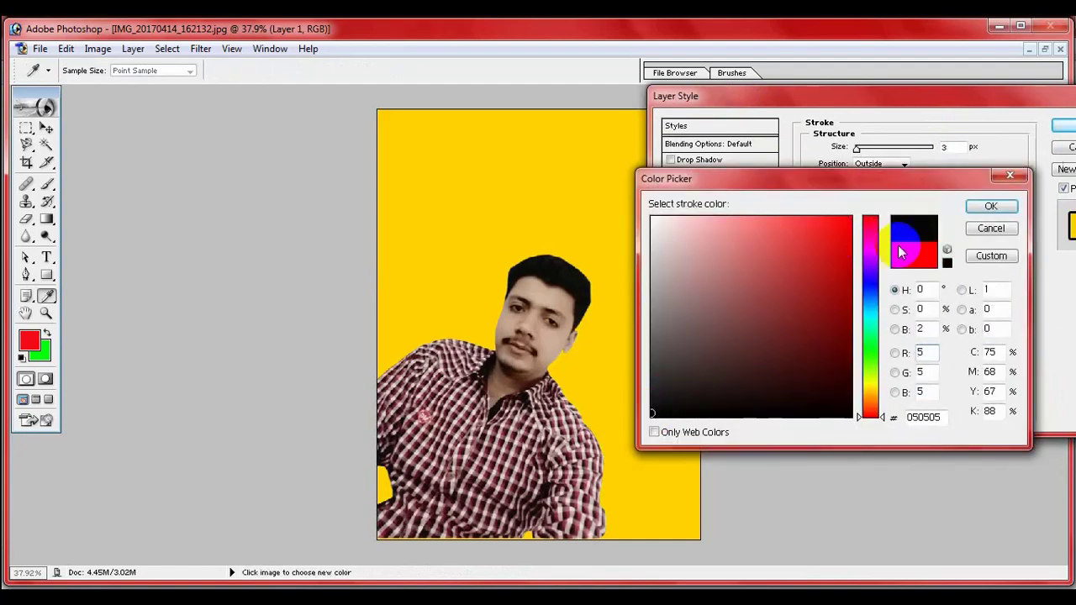
pyautogui.click(979, 208)
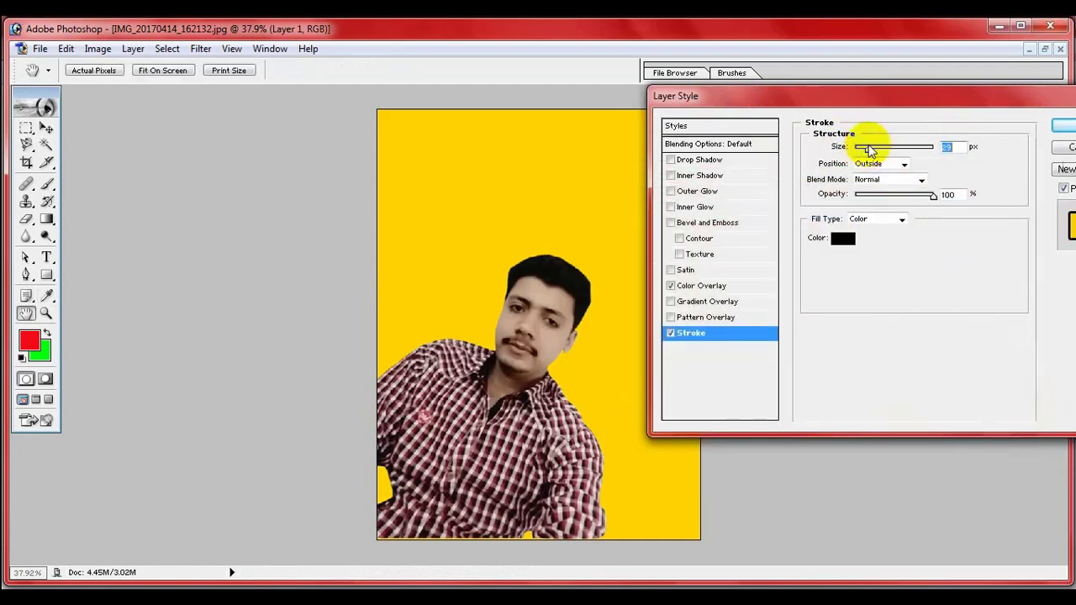
pyautogui.click(878, 163)
pyautogui.click(867, 180)
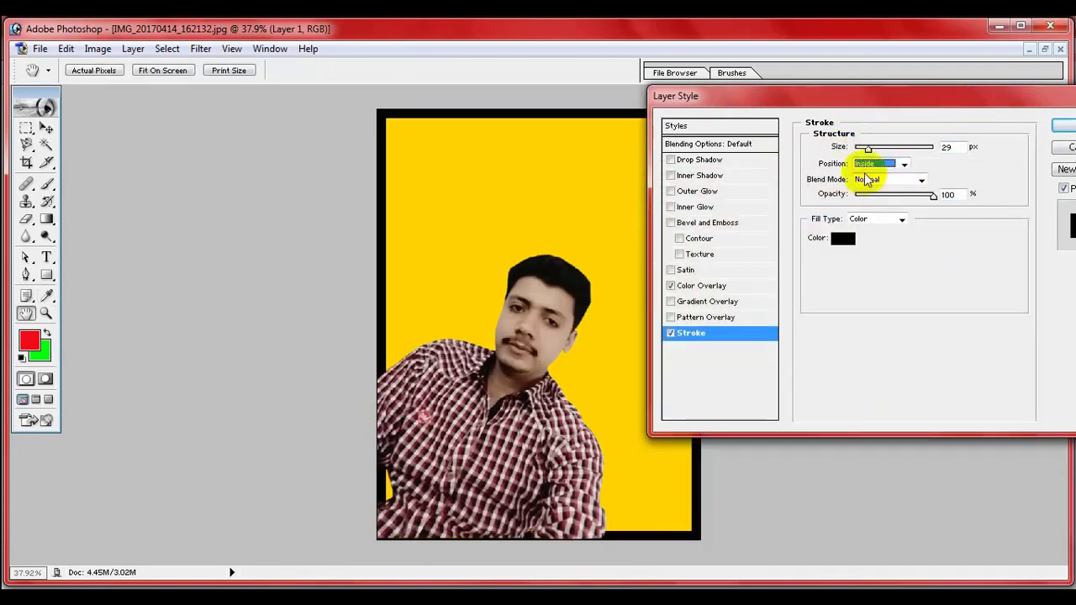
pyautogui.moveTo(867, 150); pyautogui.dragTo(863, 148)
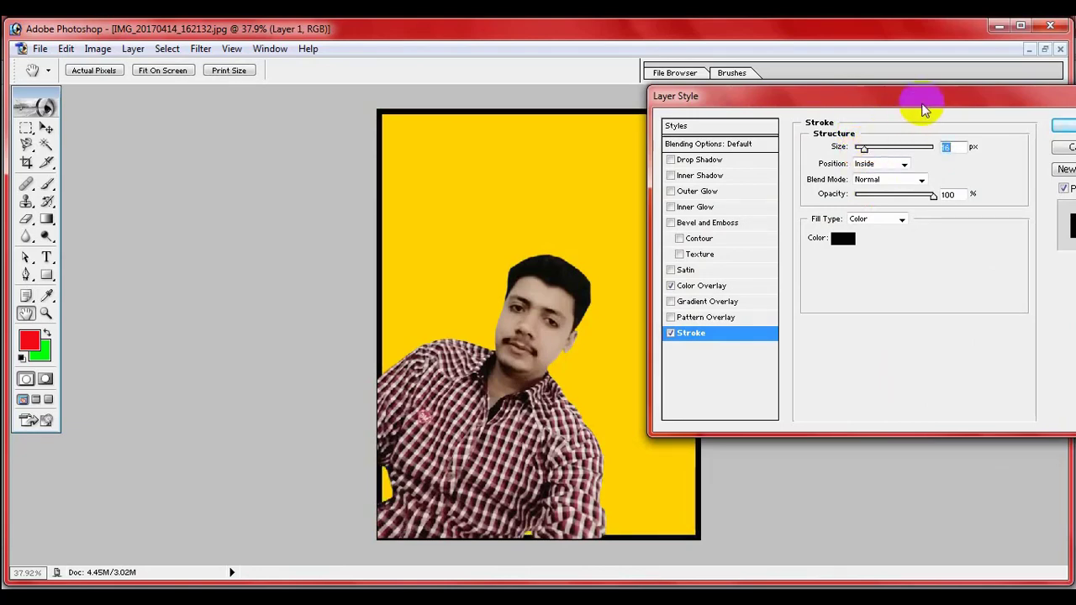
pyautogui.moveTo(920, 99); pyautogui.dragTo(844, 172)
# - Change the stroke colour to blue and apply the layer style
pyautogui.click(762, 303)
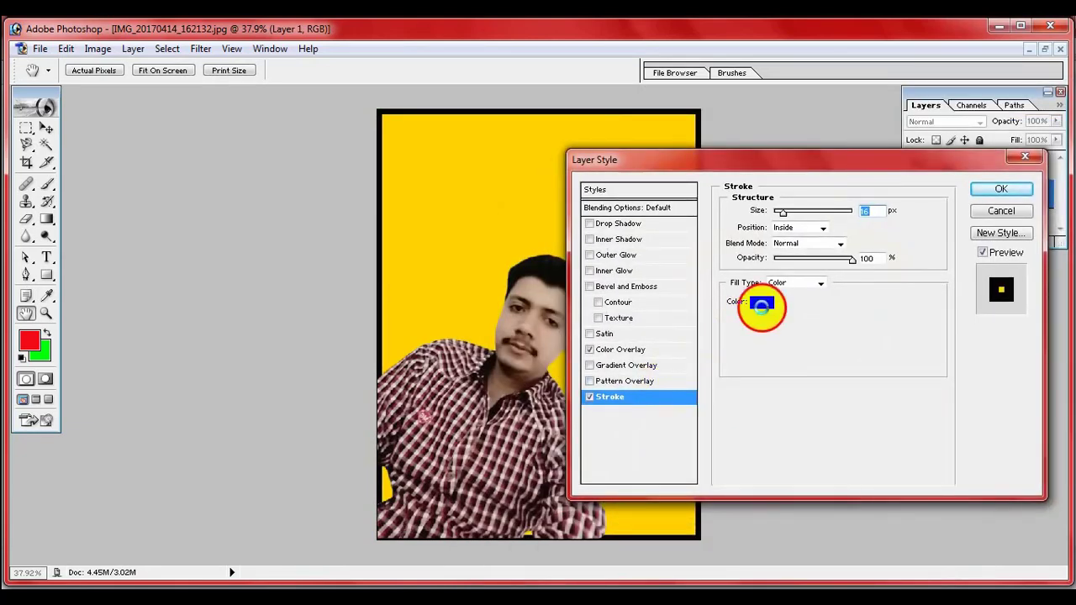
pyautogui.click(678, 220)
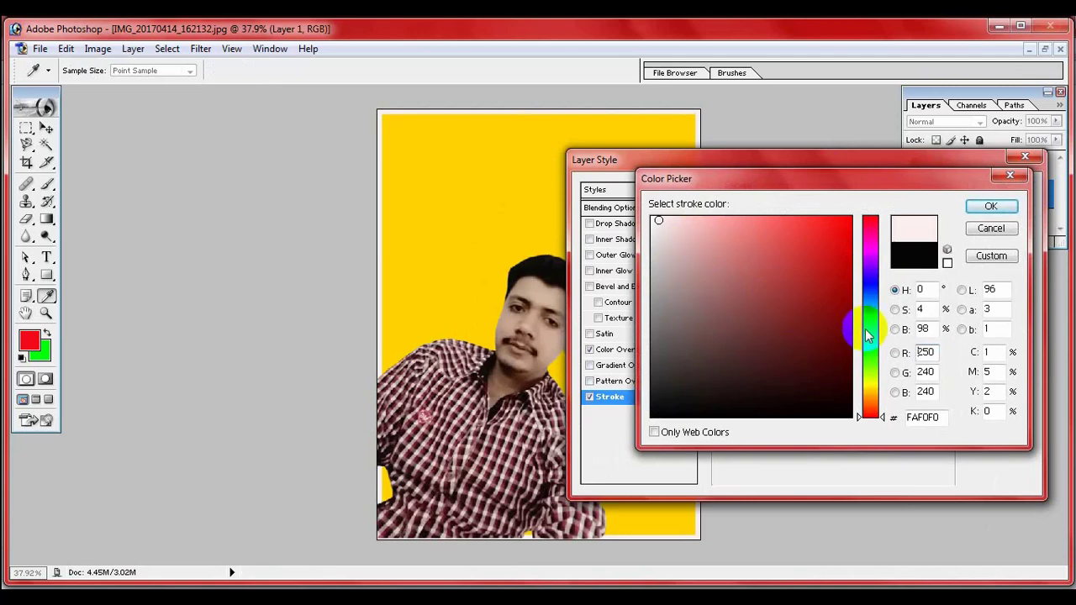
pyautogui.moveTo(872, 328)
pyautogui.mouseDown()
pyautogui.moveTo(863, 293)
pyautogui.moveTo(871, 357)
pyautogui.moveTo(871, 293)
pyautogui.mouseUp()
pyautogui.click(843, 226)
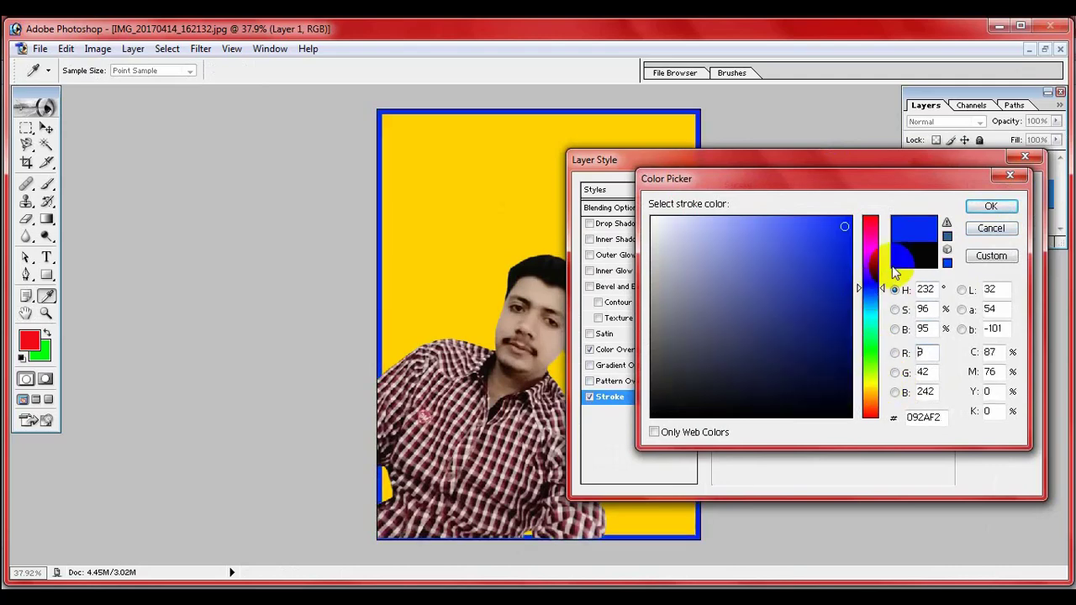
pyautogui.click(990, 207)
pyautogui.moveTo(854, 160); pyautogui.dragTo(843, 205)
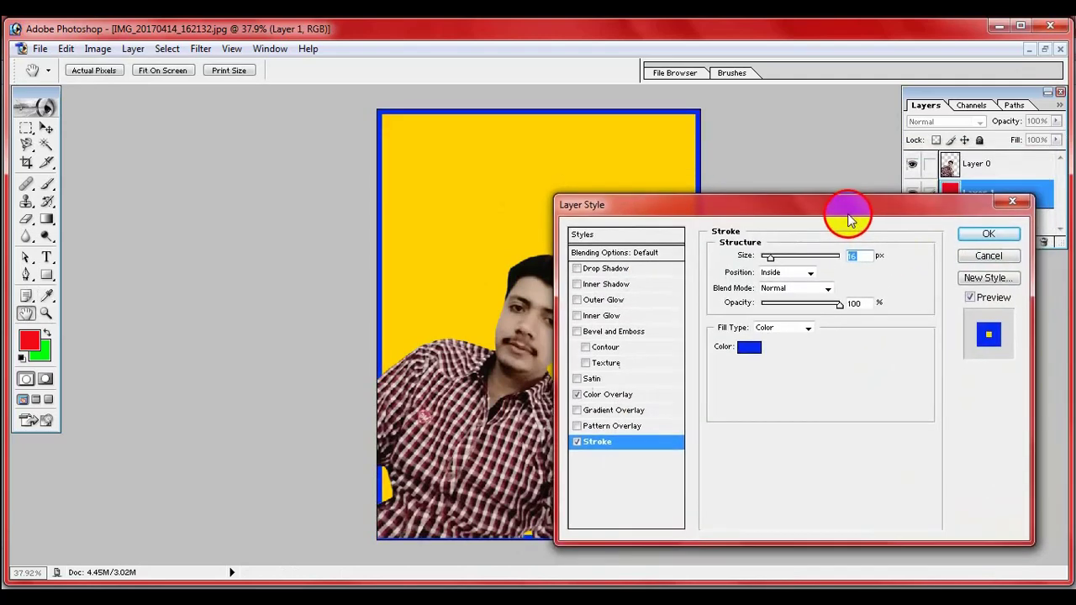
pyautogui.click(985, 234)
pyautogui.press('v')
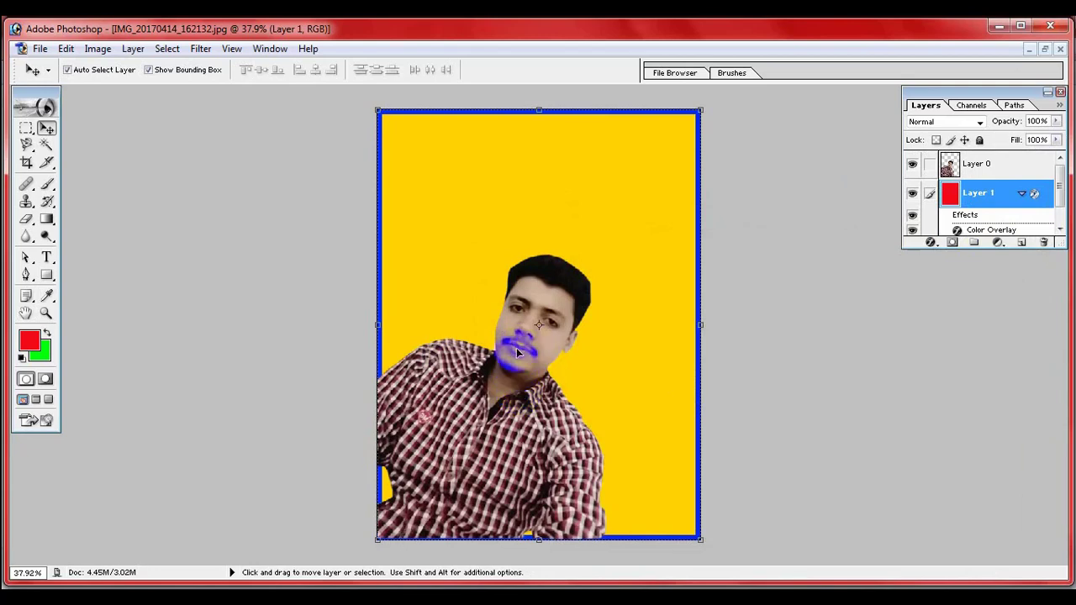
pyautogui.moveTo(511, 346)
pyautogui.mouseDown()
pyautogui.moveTo(504, 325)
pyautogui.moveTo(661, 547)
pyautogui.mouseUp()
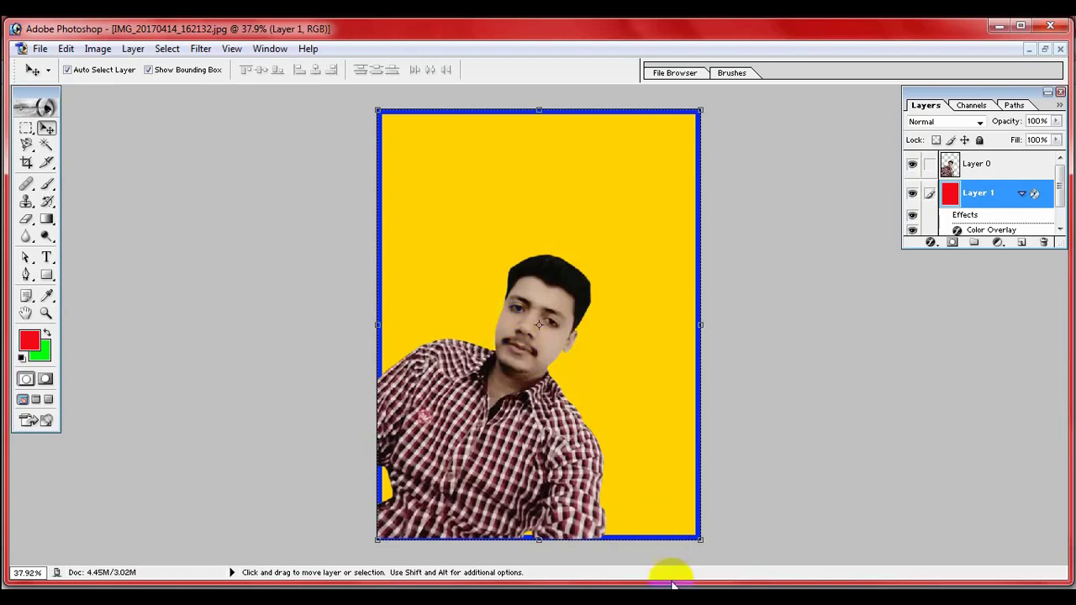
pyautogui.moveTo(504, 588); pyautogui.dragTo(281, 276)
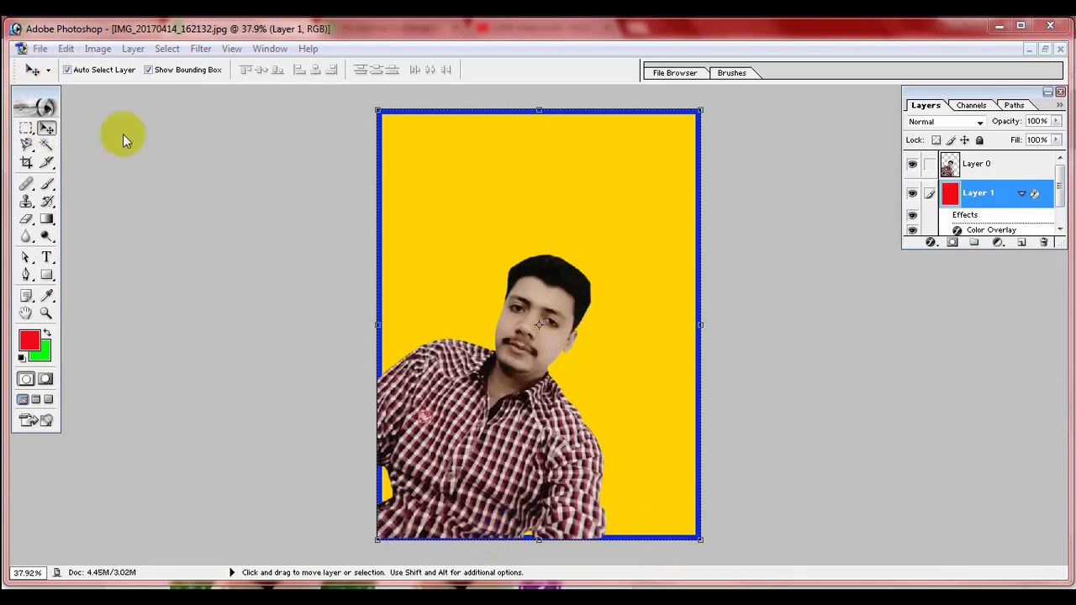
pyautogui.click(39, 47)
# - Open 4237563-background-hd.jpg from Local Disk (E:) > Backgrounds
pyautogui.click(68, 85)
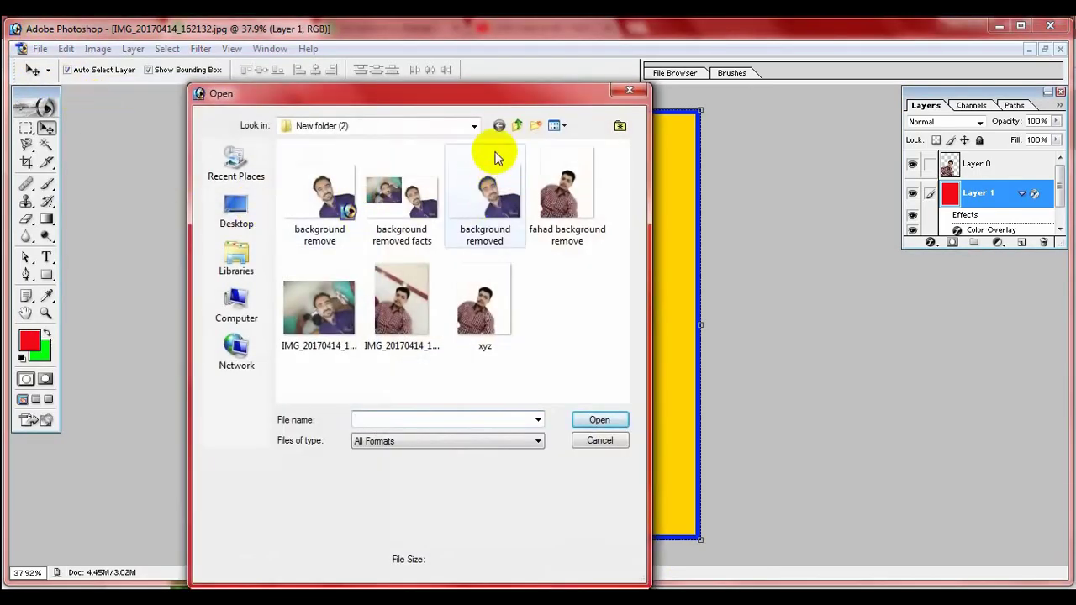
pyautogui.click(236, 309)
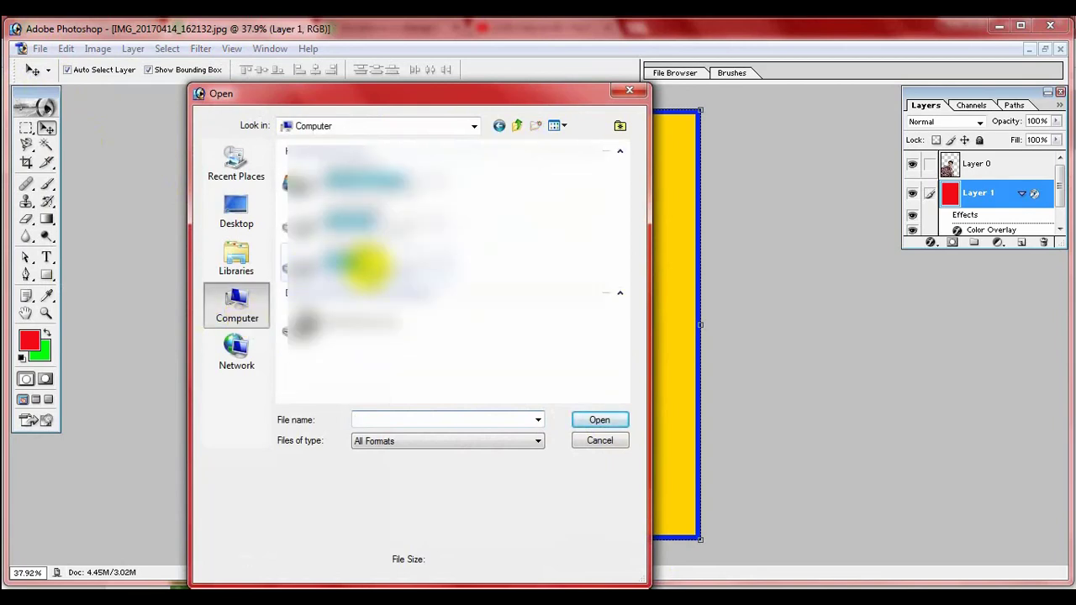
pyautogui.doubleClick(367, 266)
pyautogui.doubleClick(395, 294)
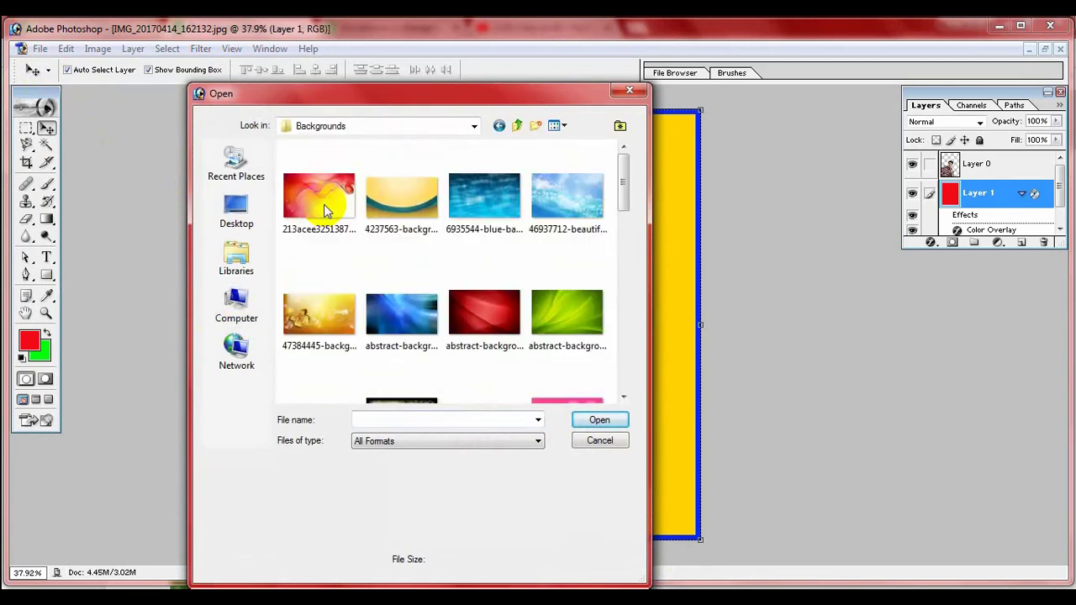
pyautogui.doubleClick(401, 206)
# - Arrange the wallpaper and portrait document windows side by side, bringing the portrait forward
pyautogui.moveTo(467, 110); pyautogui.dragTo(635, 110)
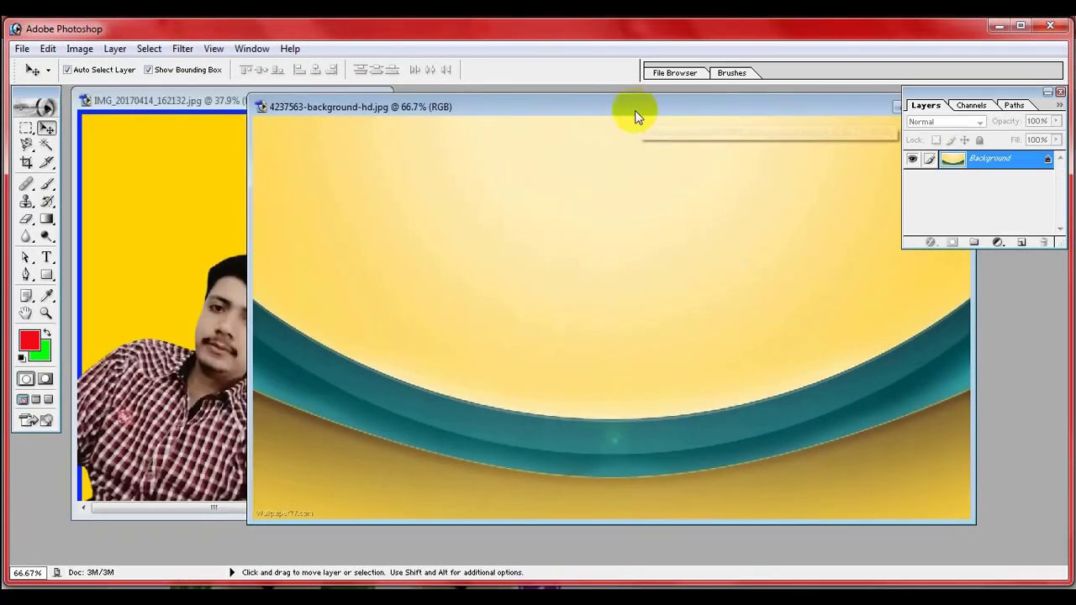
pyautogui.click(192, 101)
pyautogui.click(425, 402)
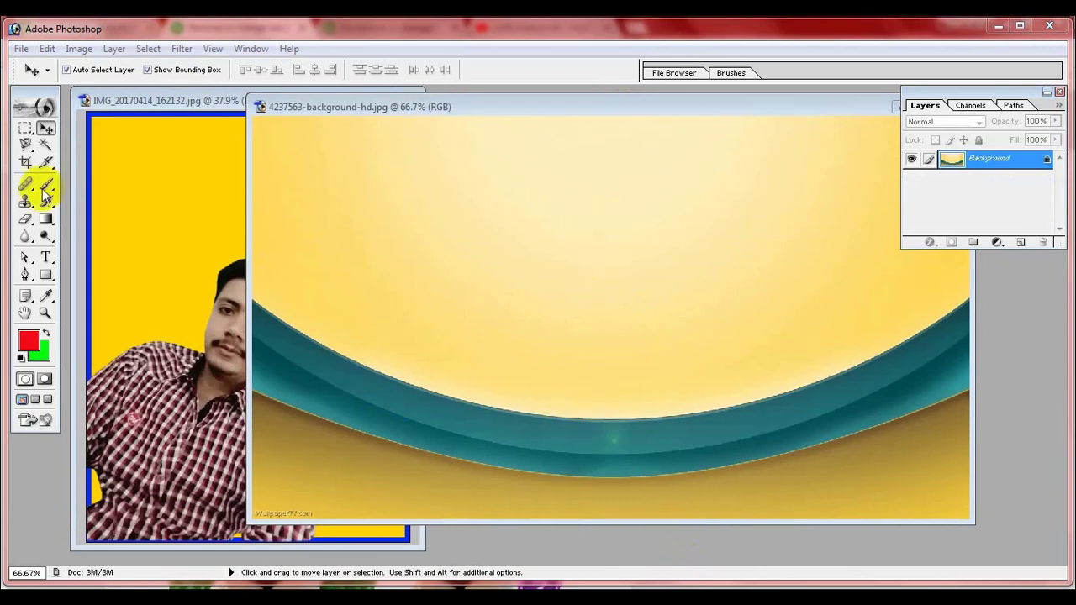
pyautogui.click(122, 101)
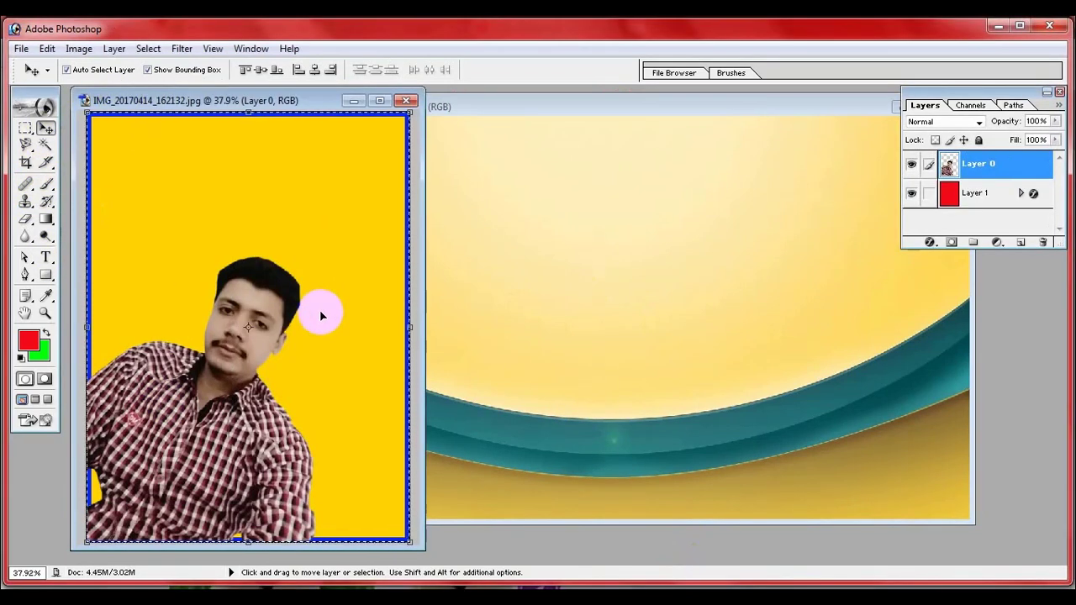
pyautogui.click(215, 391)
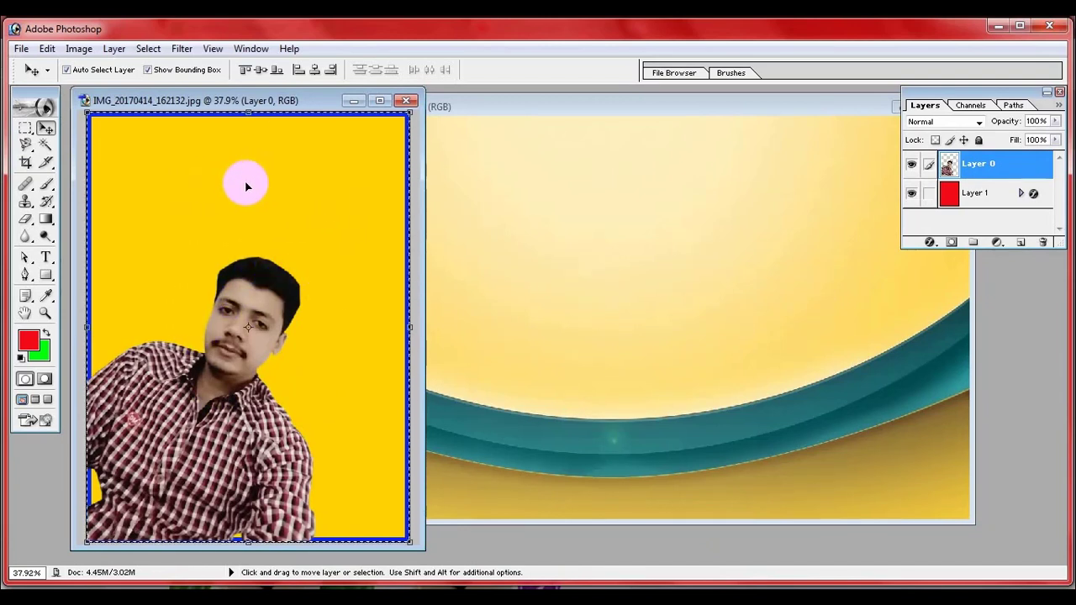
pyautogui.click(21, 48)
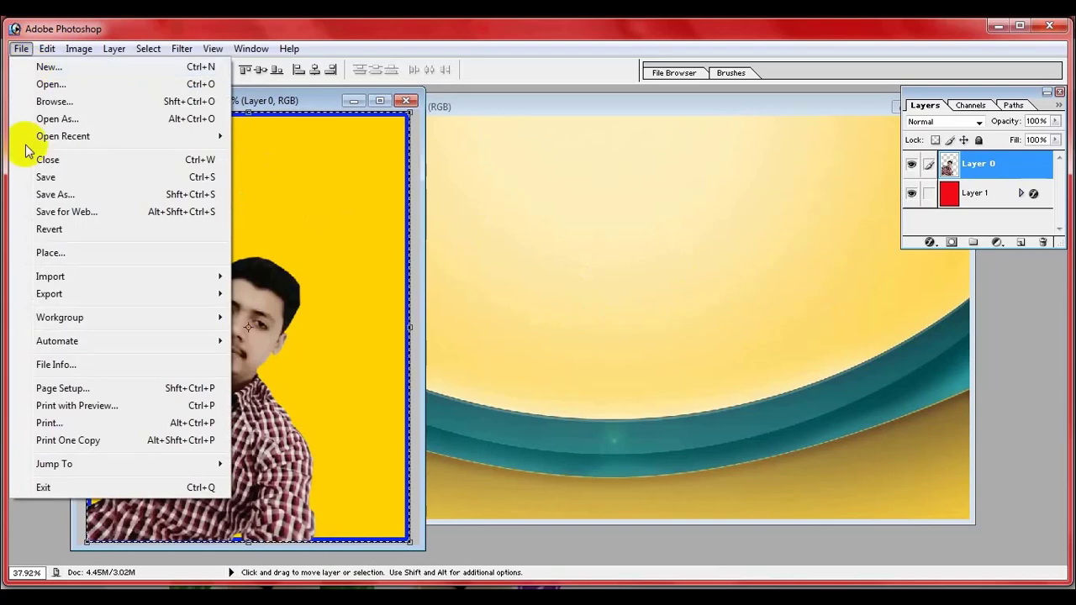
pyautogui.click(307, 111)
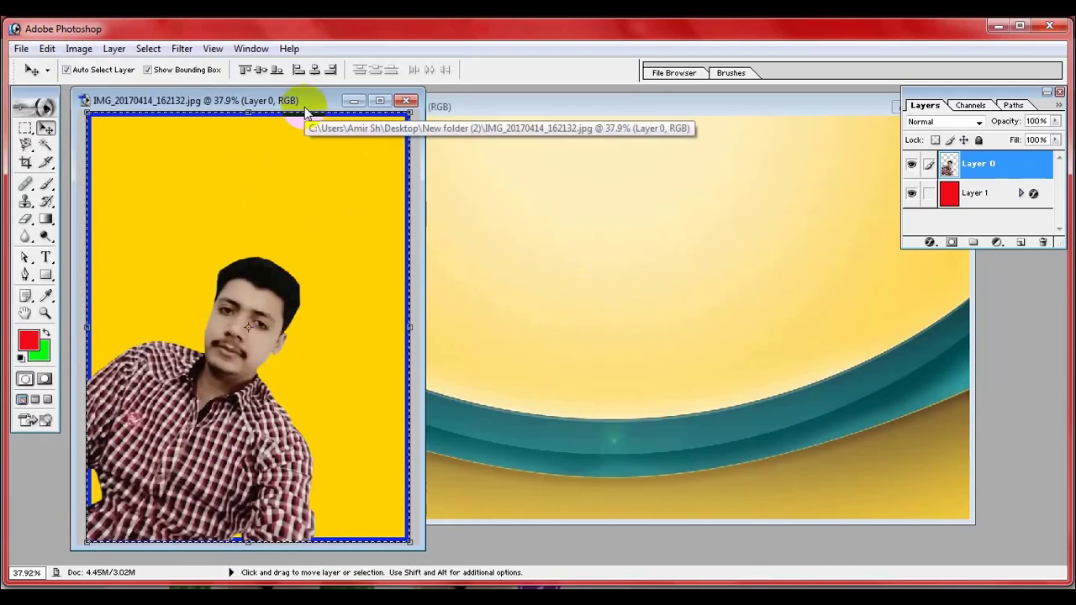
pyautogui.click(21, 48)
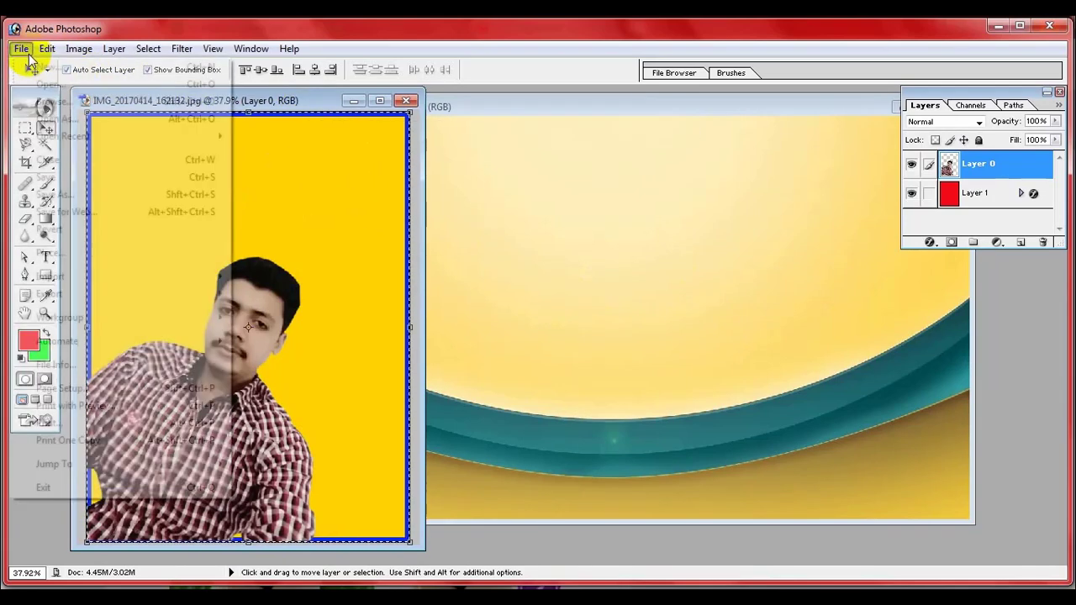
pyautogui.click(283, 280)
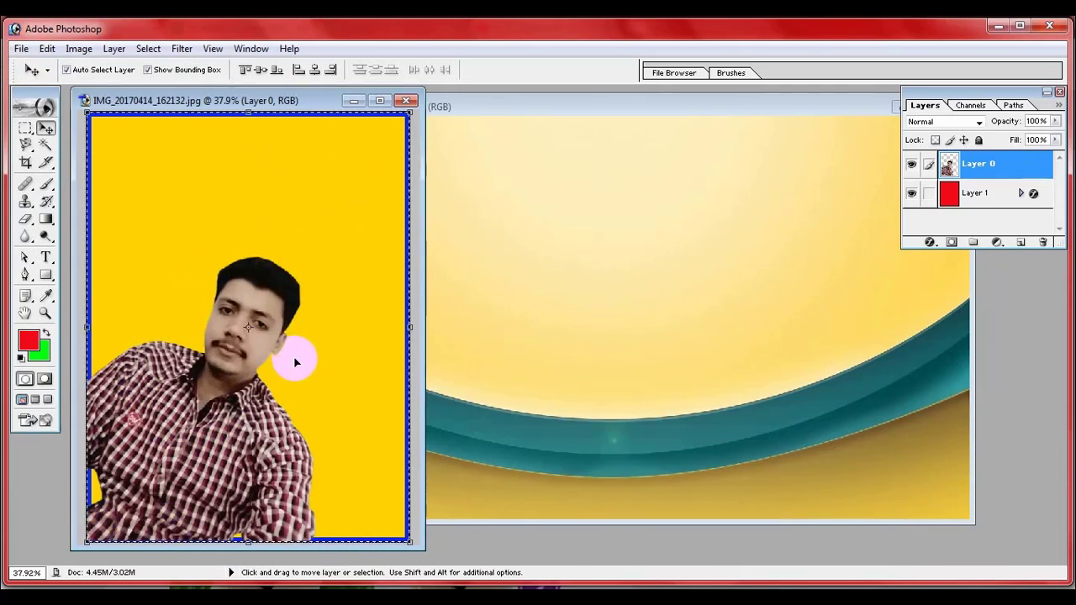
# - Copy the cut-out portrait into the wallpaper document and maximize that window
pyautogui.moveTo(295, 362); pyautogui.dragTo(635, 345)
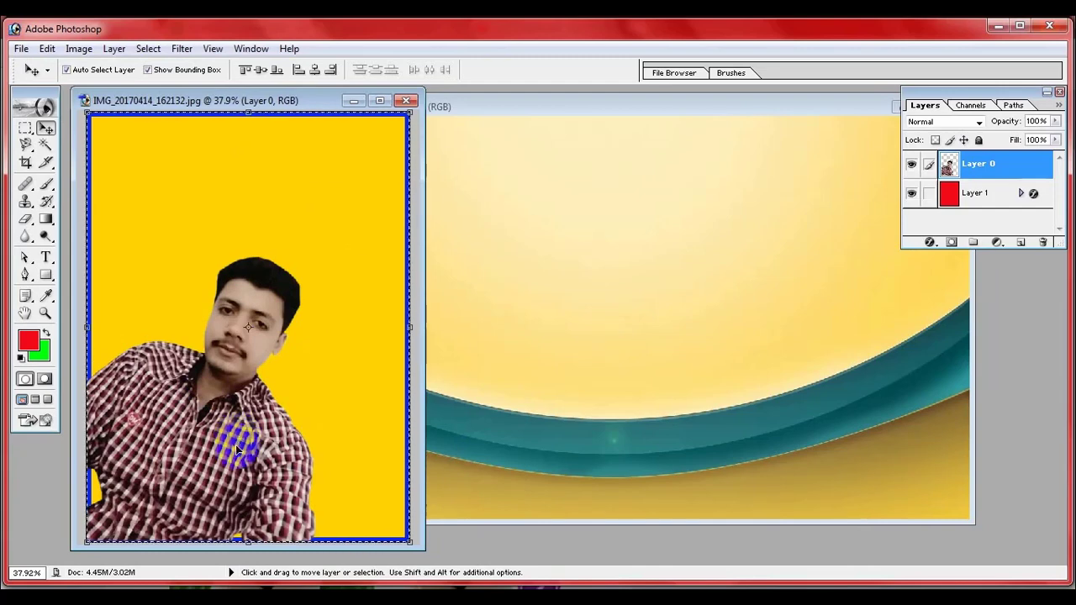
pyautogui.moveTo(270, 430); pyautogui.dragTo(646, 340)
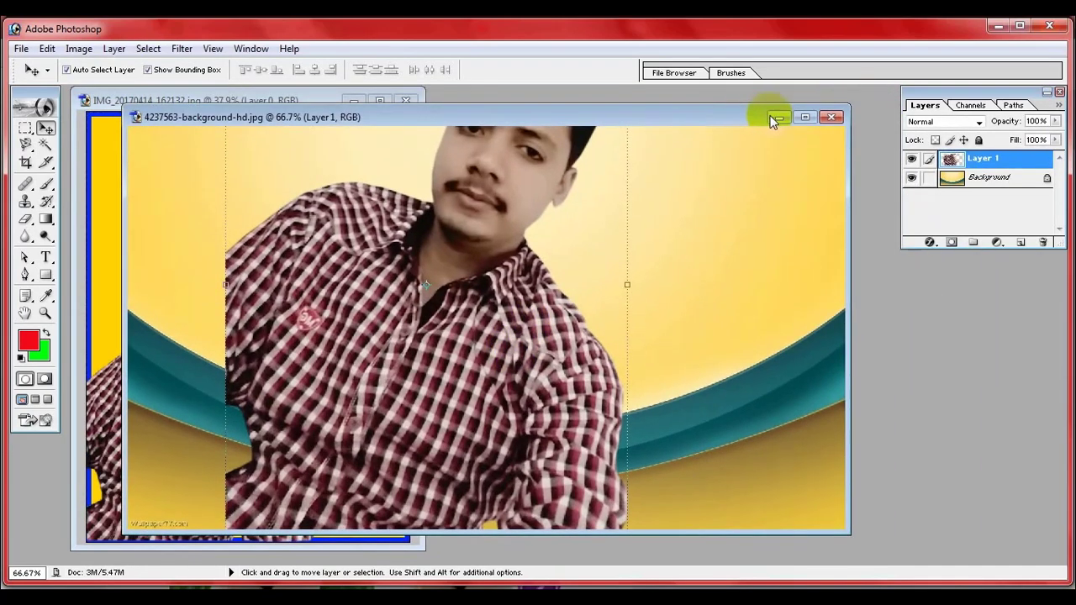
pyautogui.click(811, 111)
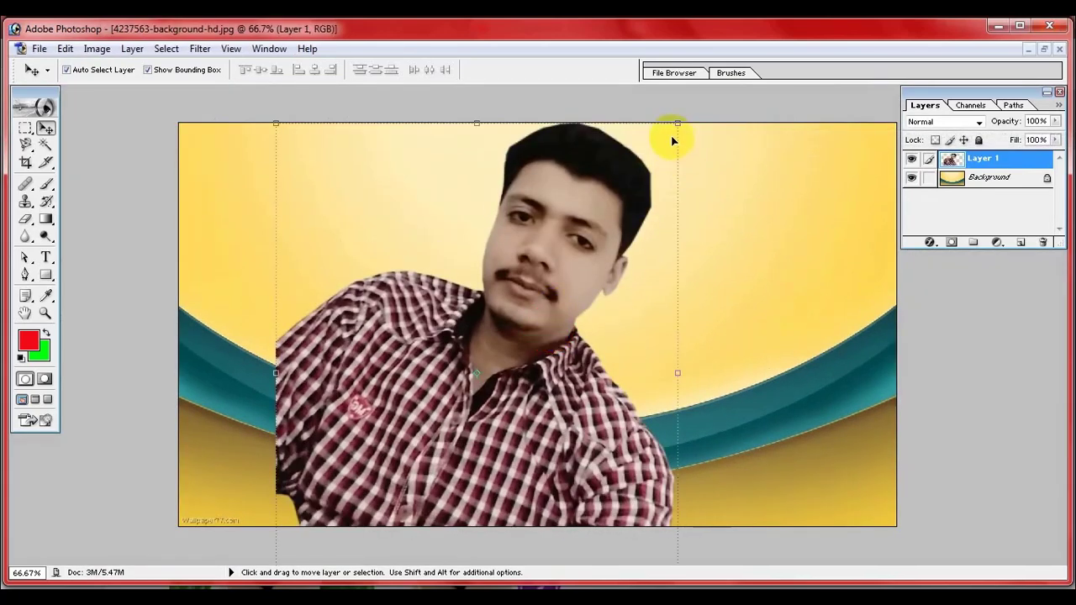
# - Scale the portrait to about 66% at the wallpaper's lower left and apply the transform
pyautogui.moveTo(668, 130); pyautogui.dragTo(504, 335)
pyautogui.moveTo(431, 429)
pyautogui.mouseDown()
pyautogui.moveTo(448, 417)
pyautogui.moveTo(733, 433)
pyautogui.moveTo(273, 429)
pyautogui.mouseUp()
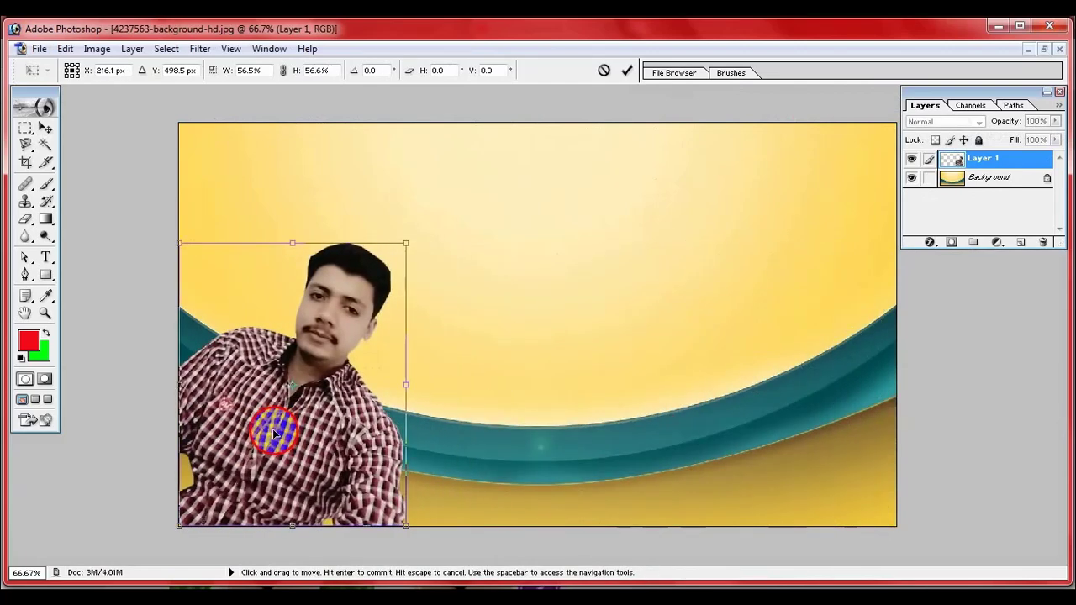
pyautogui.moveTo(407, 243); pyautogui.dragTo(445, 187)
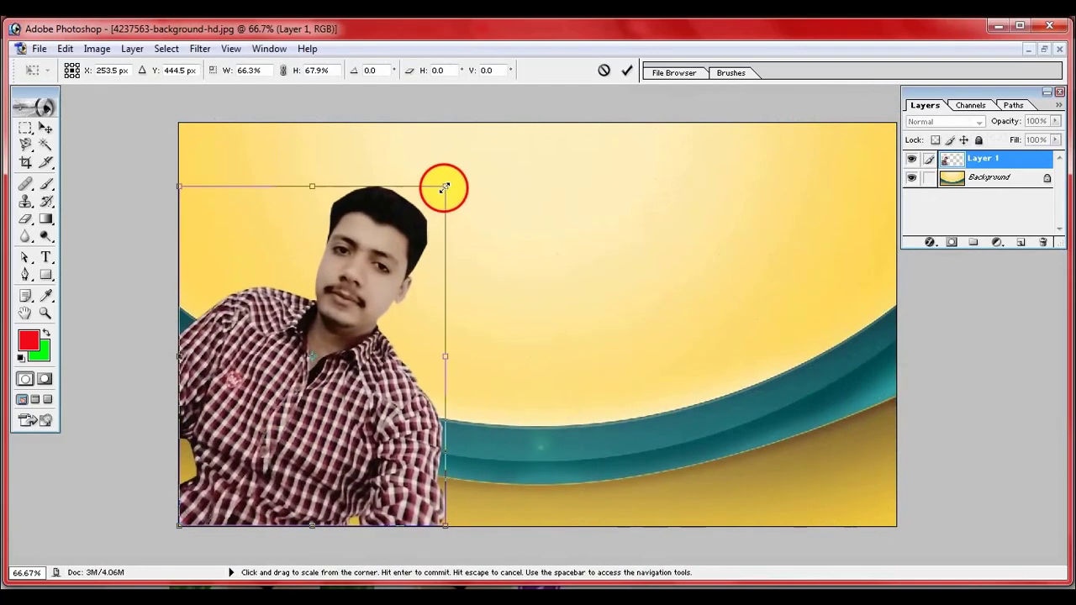
pyautogui.click(48, 128)
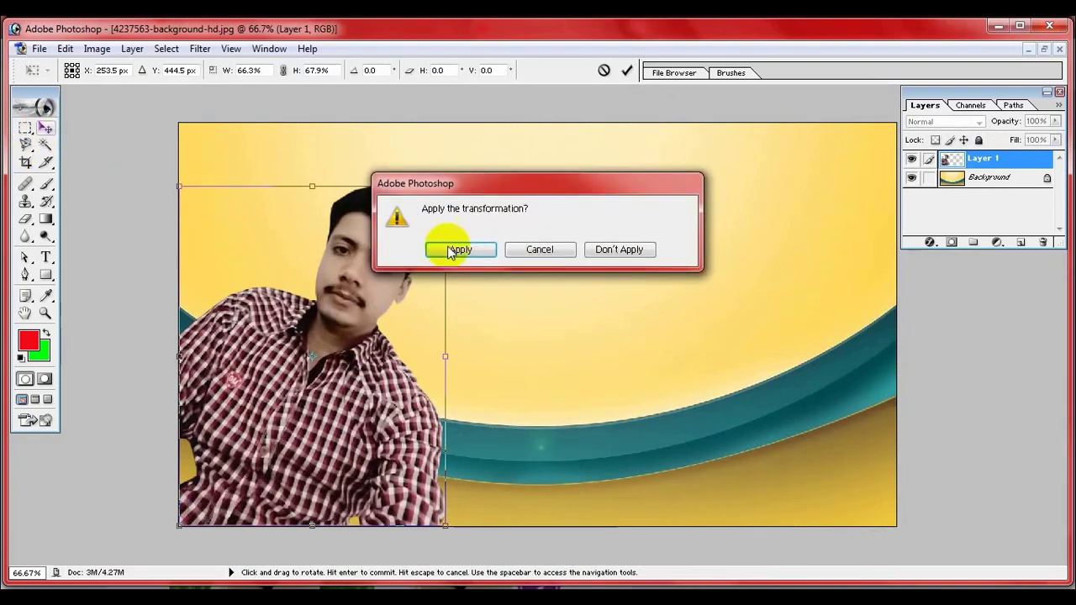
pyautogui.click(465, 251)
# - Start a Save As into Desktop > New folder (2) with the file name backgroud
pyautogui.click(42, 52)
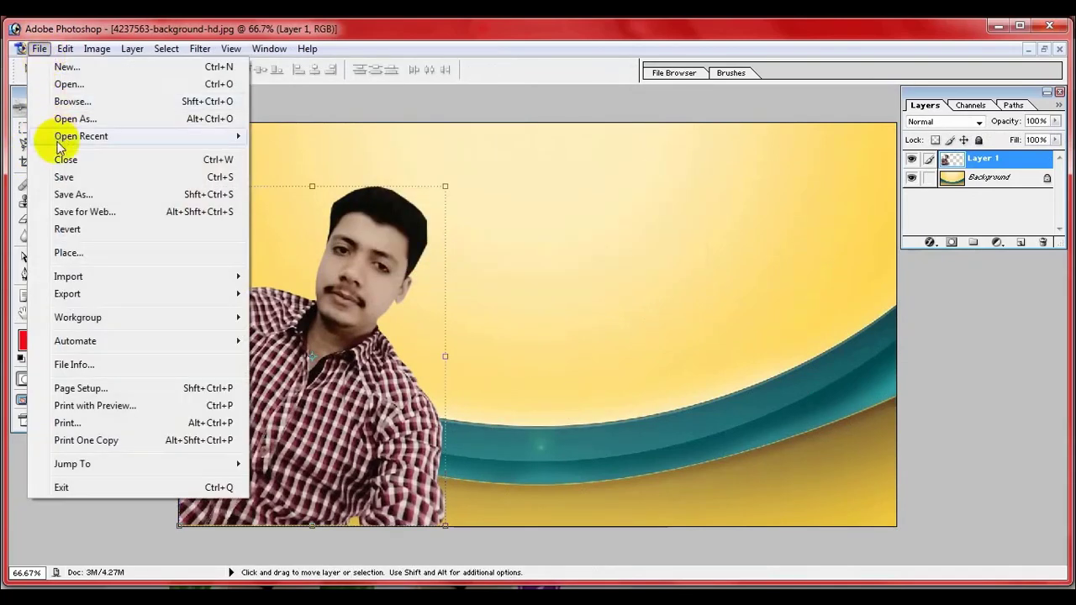
pyautogui.click(67, 194)
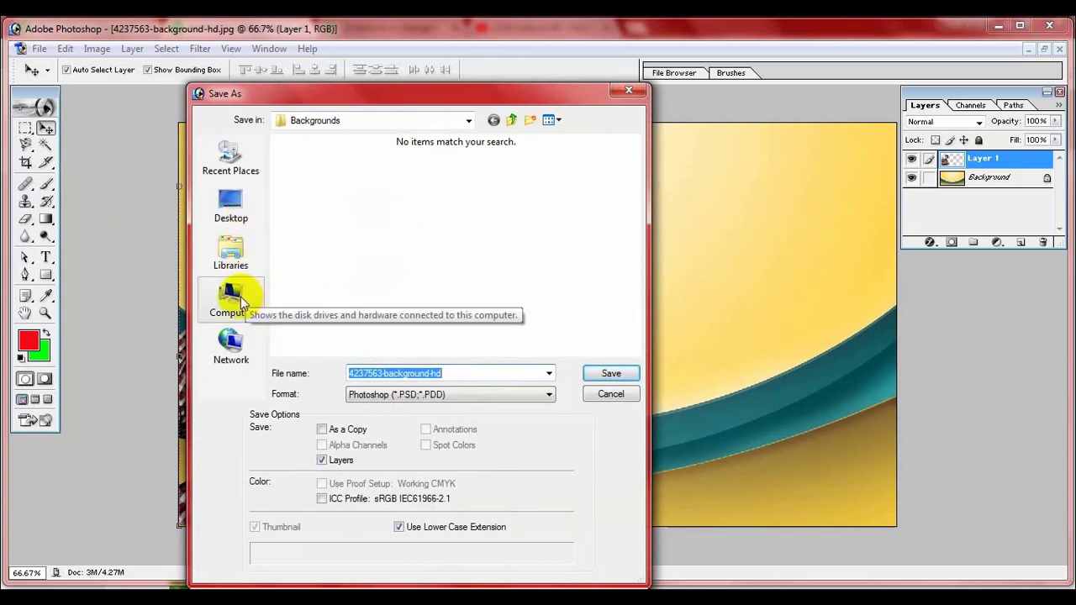
pyautogui.click(230, 206)
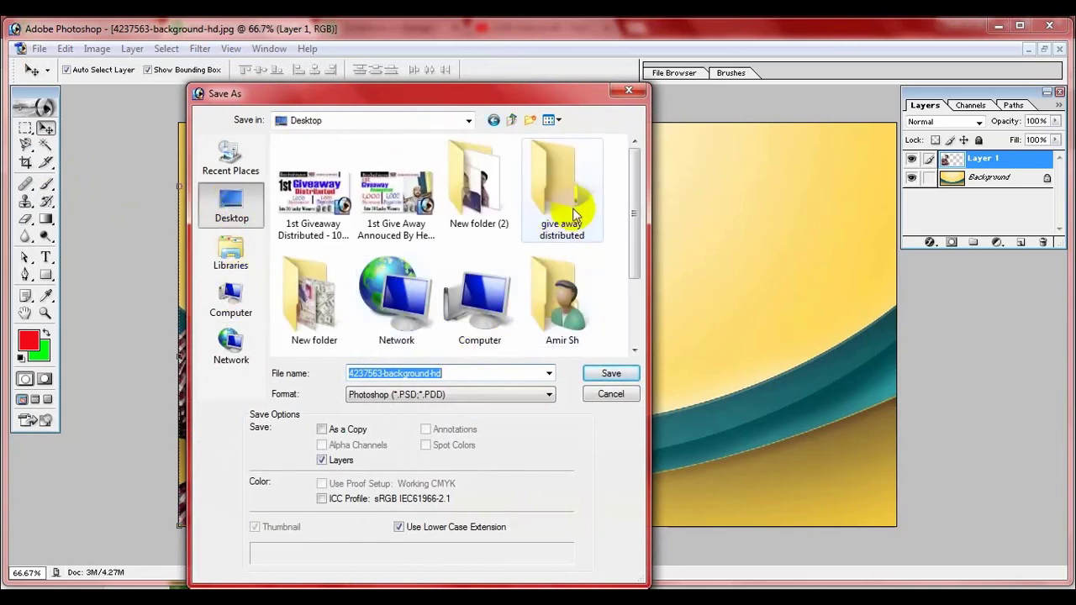
pyautogui.doubleClick(466, 193)
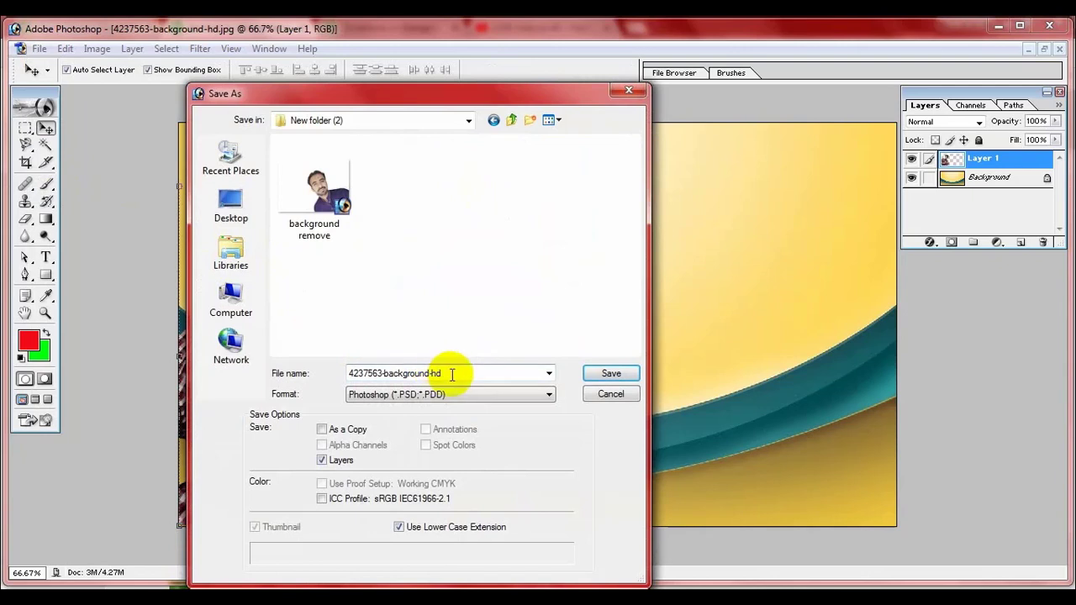
pyautogui.moveTo(452, 375); pyautogui.dragTo(320, 376)
pyautogui.write('backg')
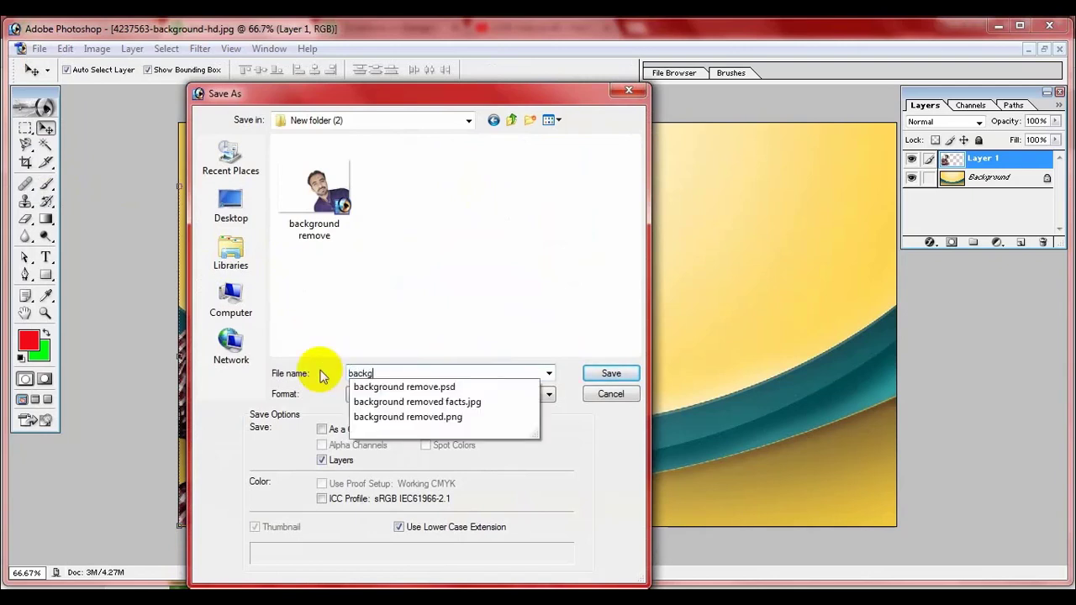
pyautogui.write('roud')
# - Choose JPEG format and save, accepting the default JPEG Options
pyautogui.click(383, 393)
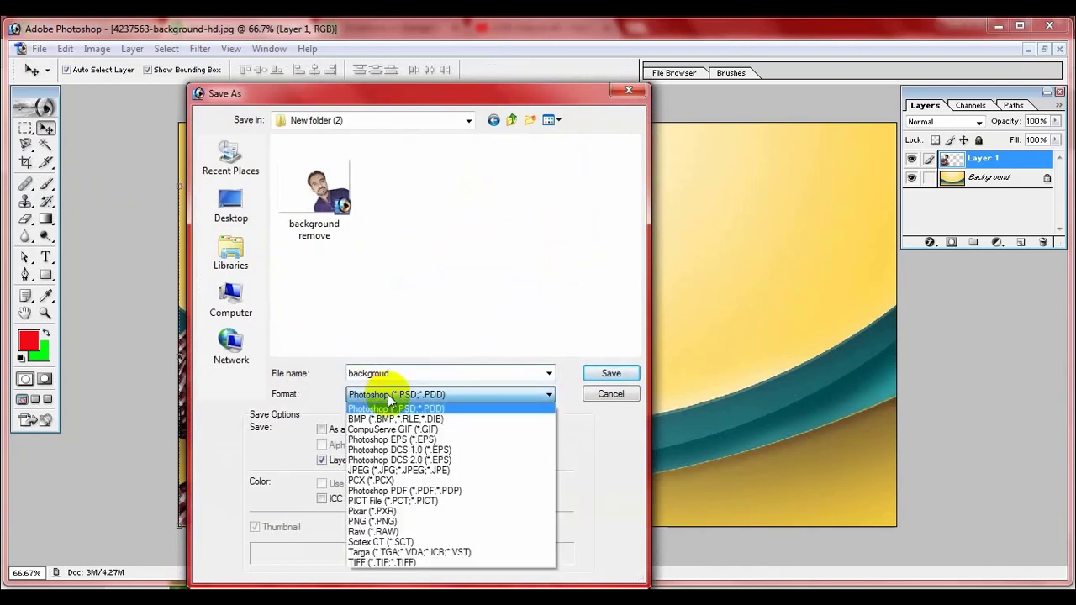
pyautogui.click(383, 460)
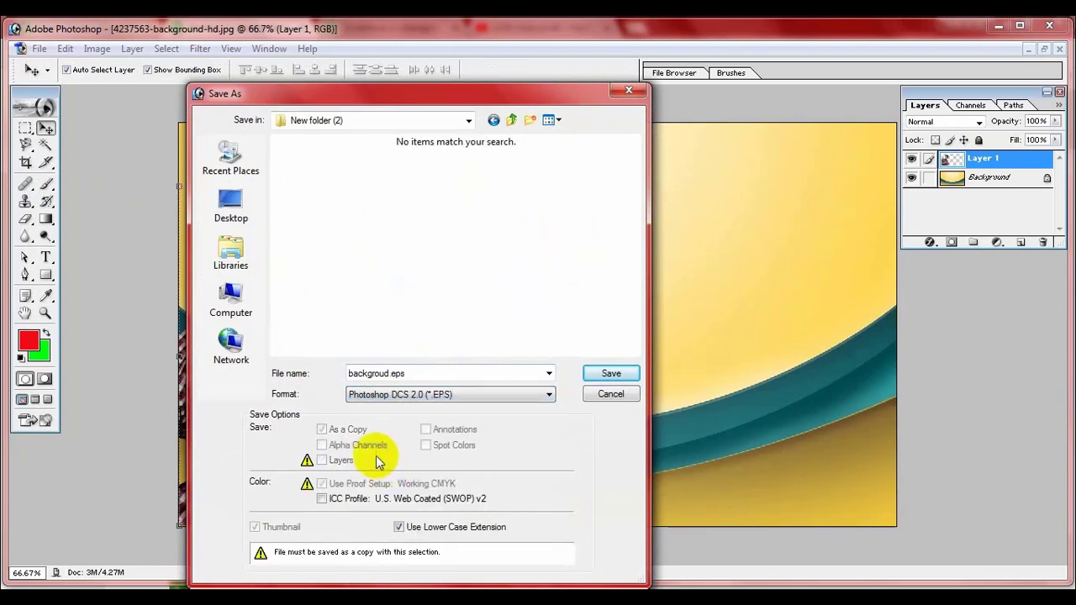
pyautogui.click(432, 394)
pyautogui.click(414, 473)
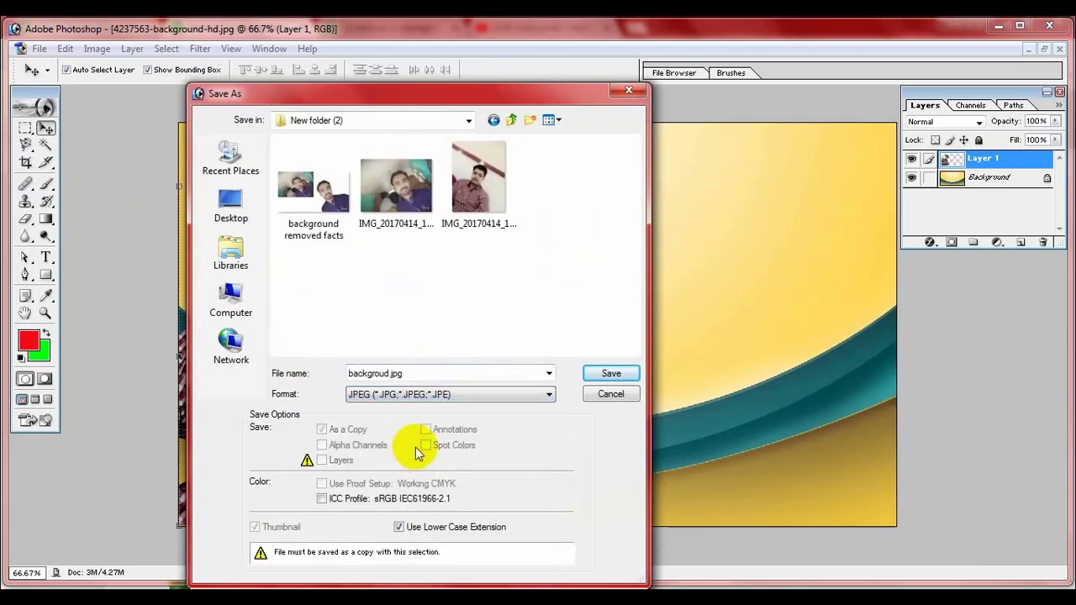
pyautogui.click(608, 375)
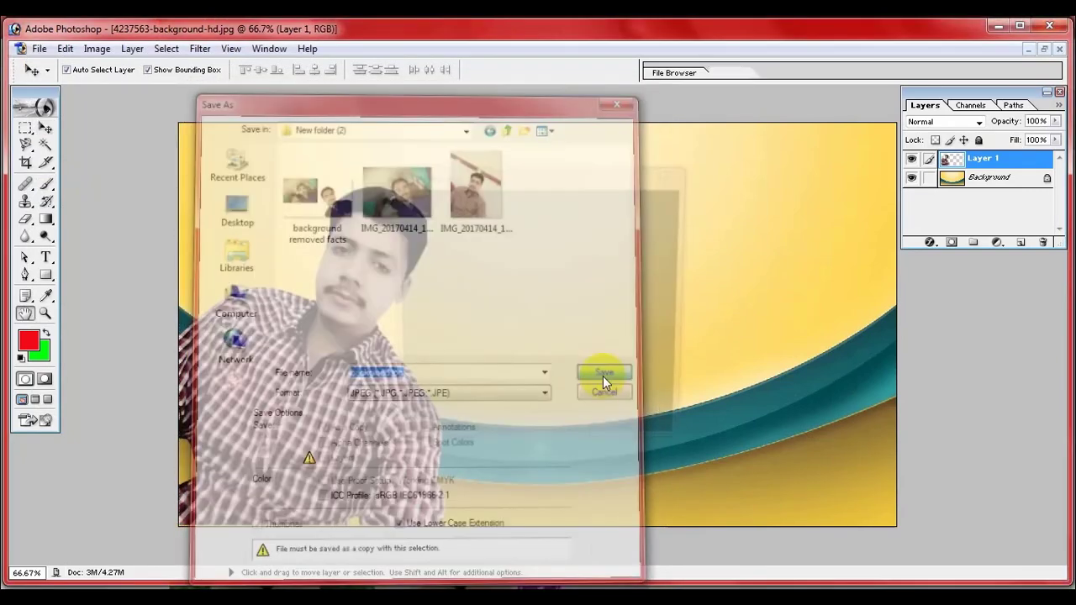
pyautogui.click(647, 203)
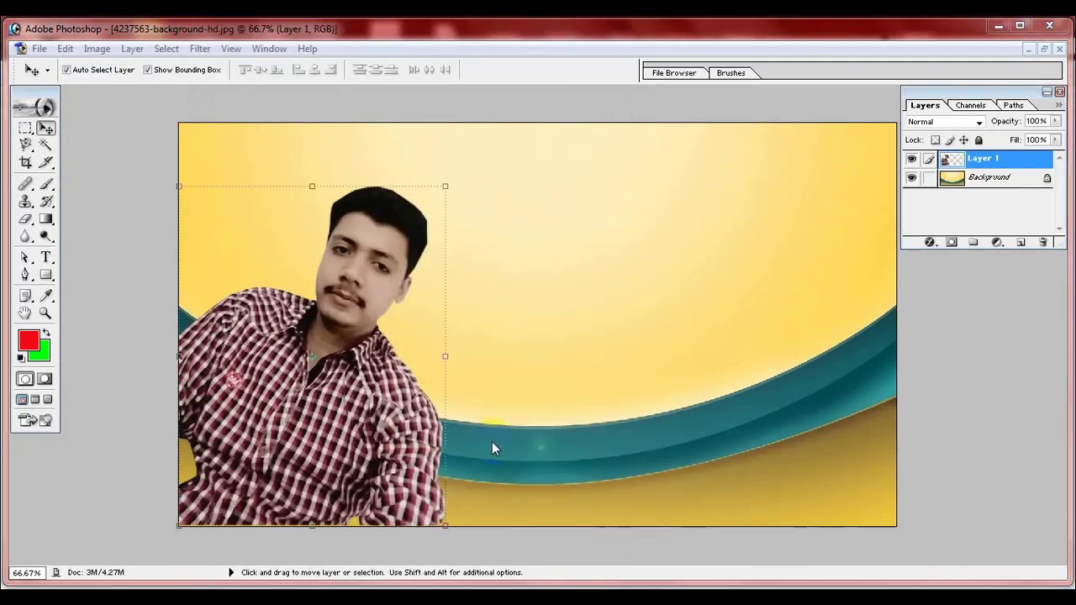
pyautogui.click(999, 26)
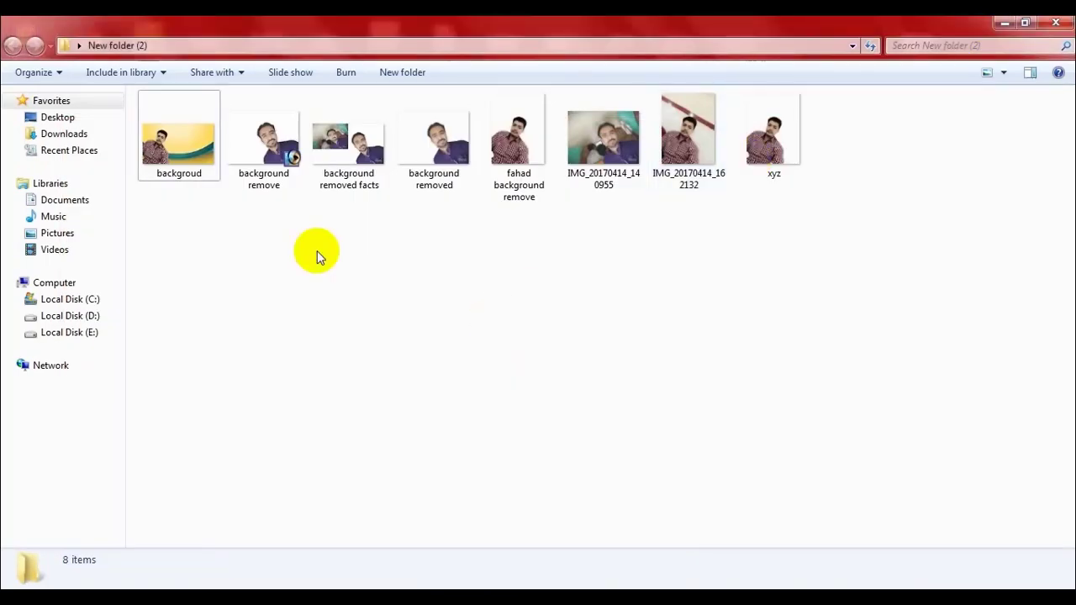
# - Open backgroud.jpg in Windows Photo Viewer and compare it with xyz
pyautogui.click(164, 145)
pyautogui.doubleClick(164, 144)
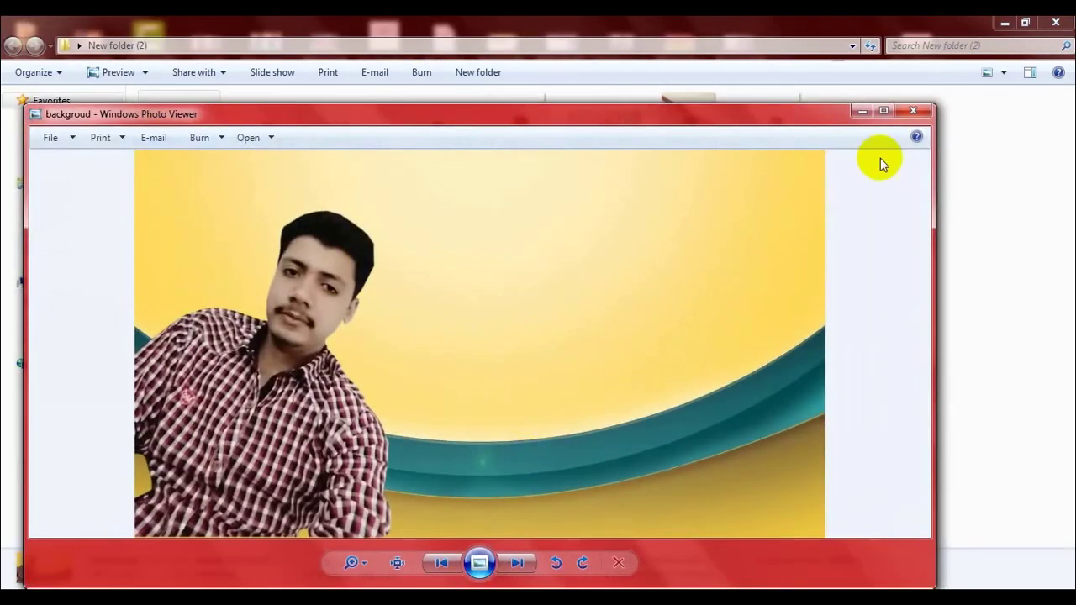
pyautogui.click(884, 112)
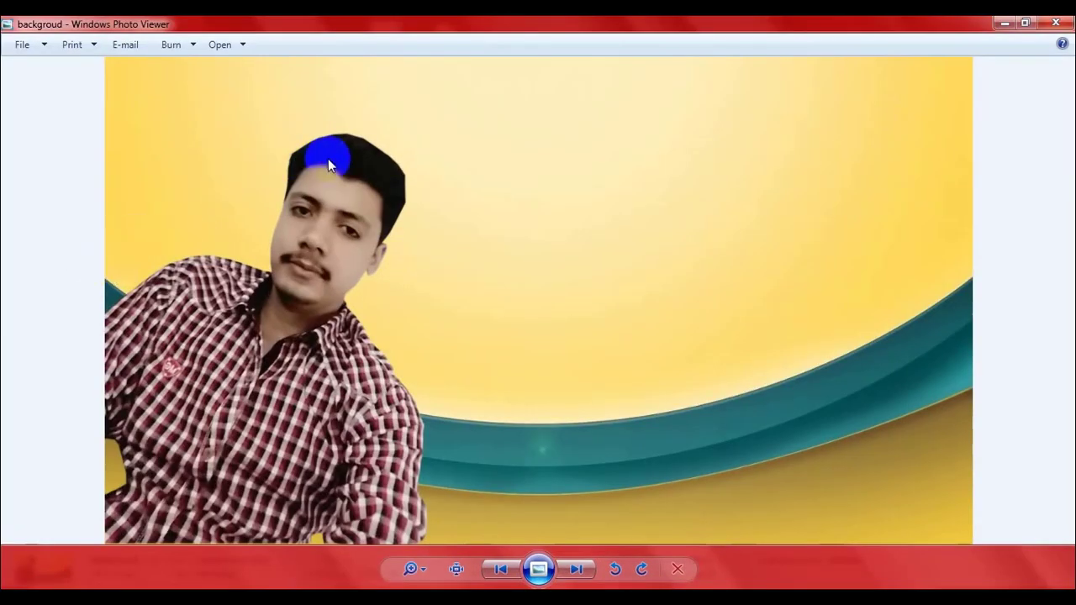
pyautogui.click(1002, 23)
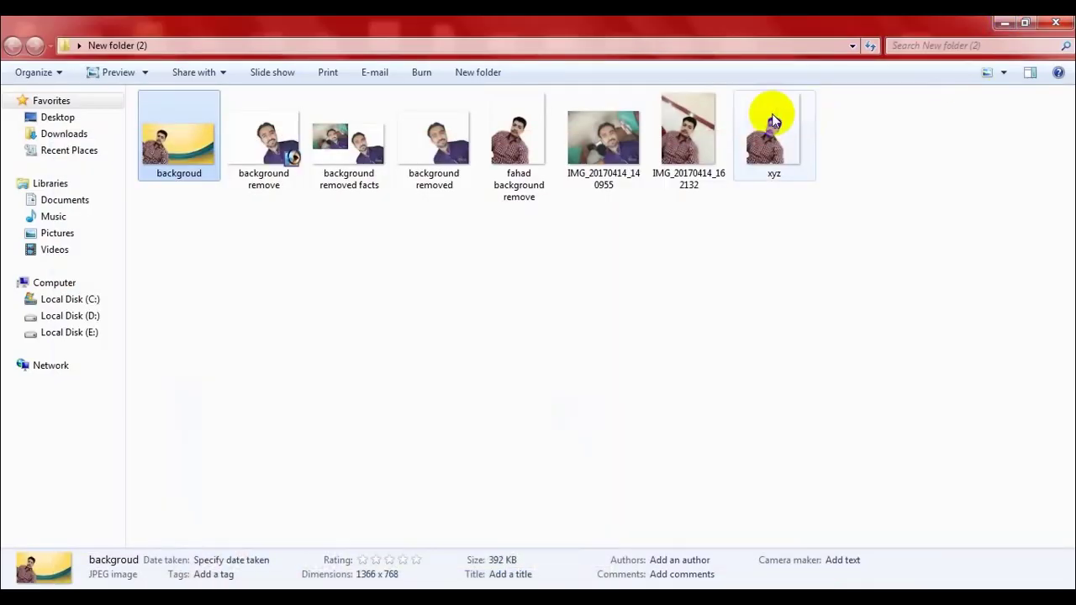
pyautogui.doubleClick(771, 113)
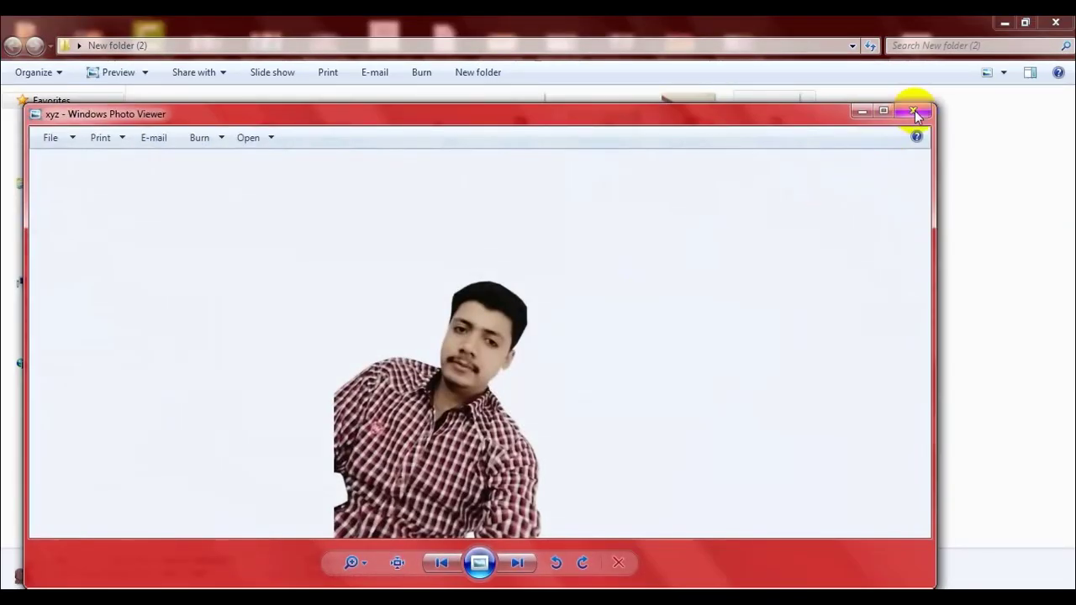
pyautogui.click(914, 112)
pyautogui.doubleClick(177, 145)
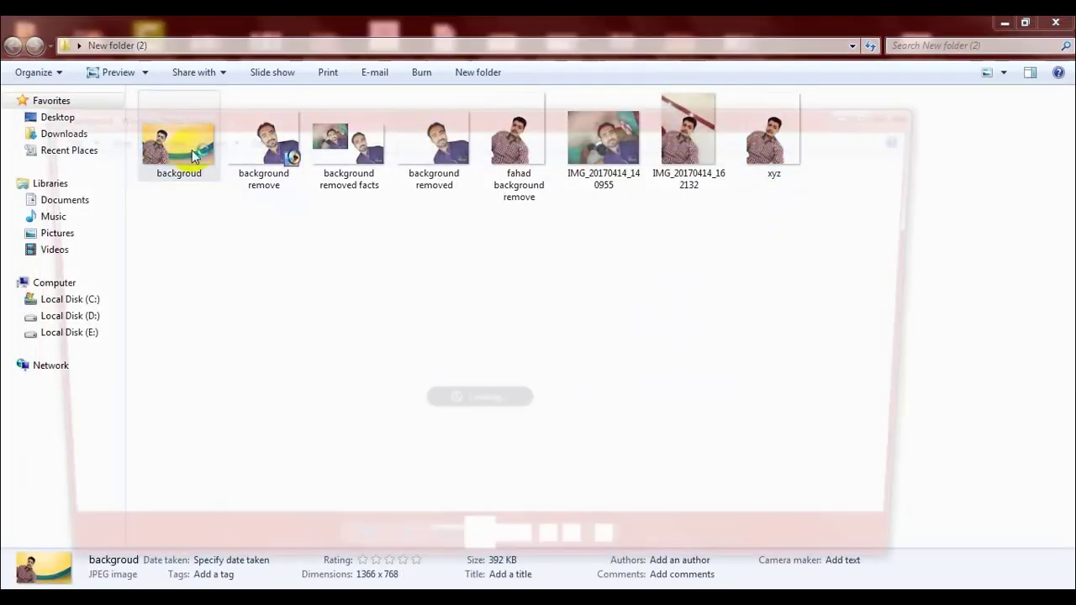
# - Zoom into the composite to inspect the head, then zoom back out
pyautogui.scroll(1, 233, 379)
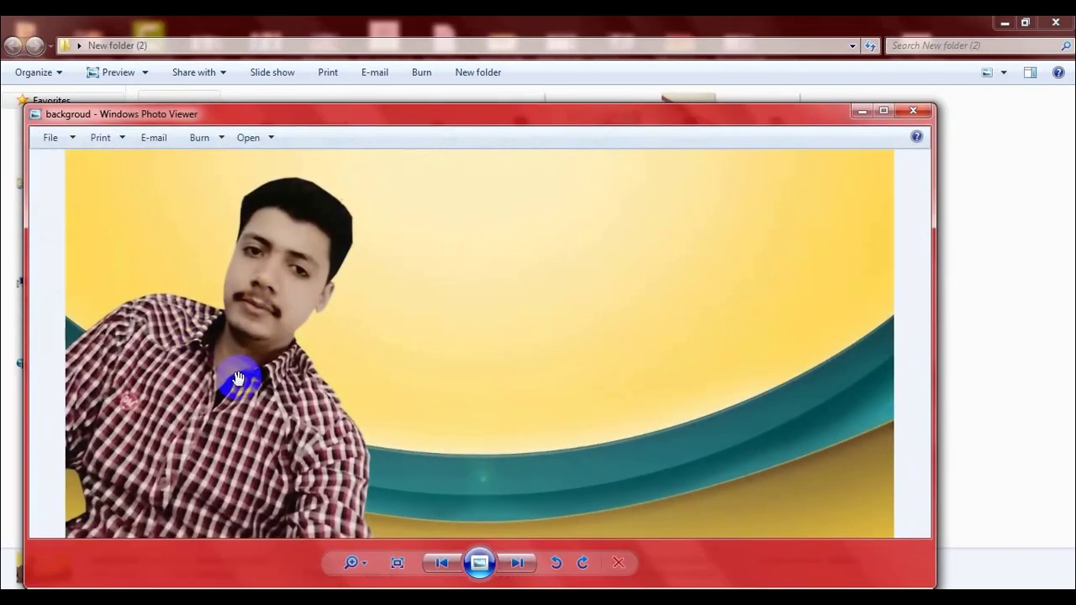
pyautogui.scroll(2, 257, 353)
pyautogui.scroll(2, 258, 377)
pyautogui.moveTo(348, 365); pyautogui.dragTo(316, 412)
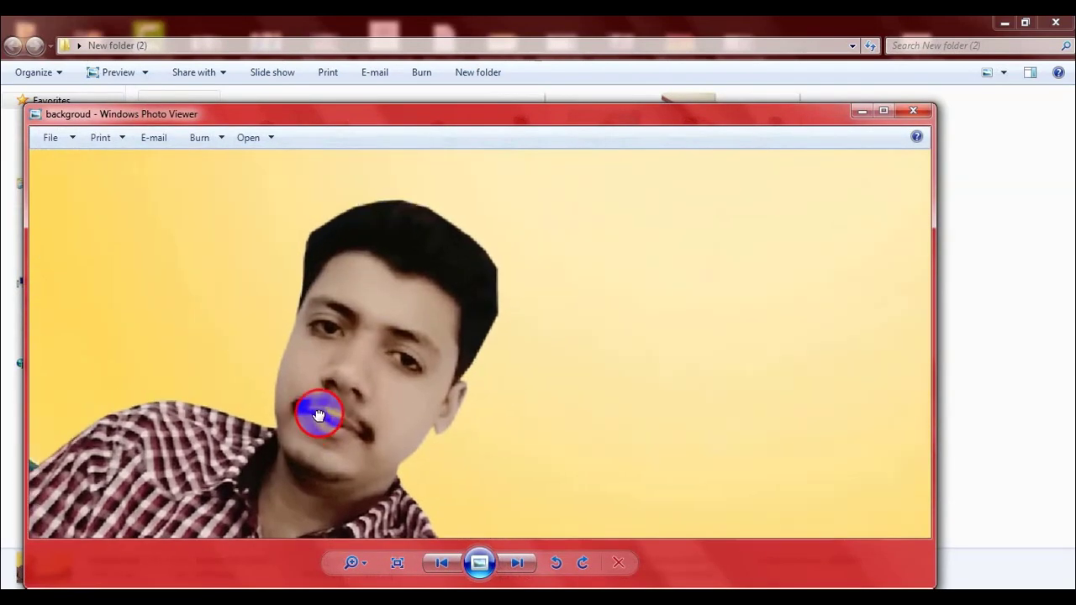
pyautogui.moveTo(396, 403)
pyautogui.mouseDown()
pyautogui.moveTo(369, 391)
pyautogui.moveTo(365, 360)
pyautogui.mouseUp()
pyautogui.scroll(1, 364, 336)
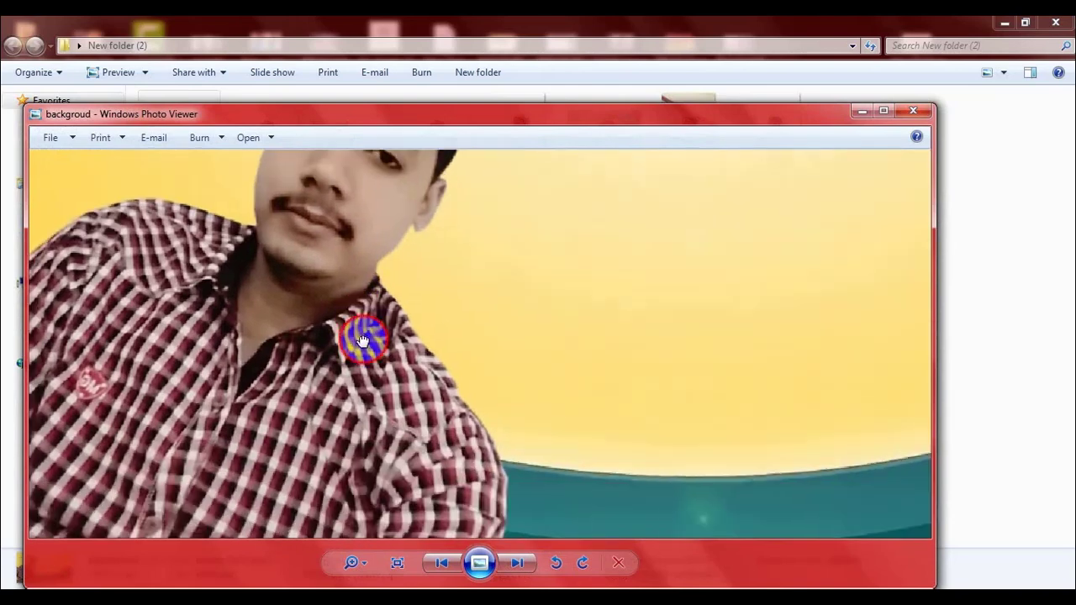
pyautogui.scroll(1, 344, 307)
pyautogui.scroll(1, 391, 309)
pyautogui.scroll(-1, 446, 445)
pyautogui.scroll(-1, 325, 480)
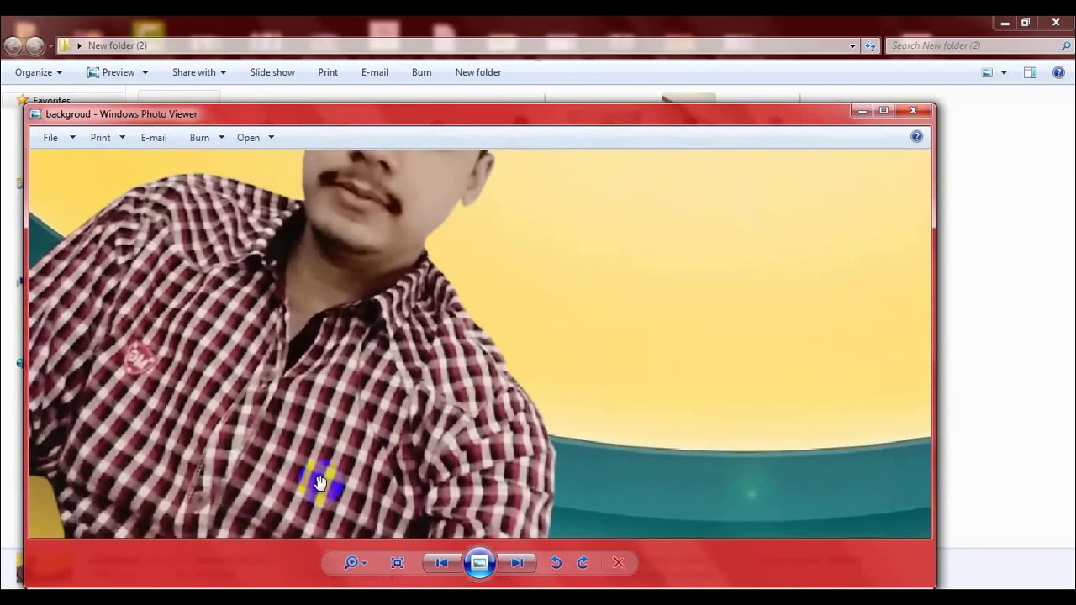
pyautogui.scroll(-2, 283, 396)
pyautogui.scroll(-1, 287, 399)
pyautogui.scroll(-1, 287, 399)
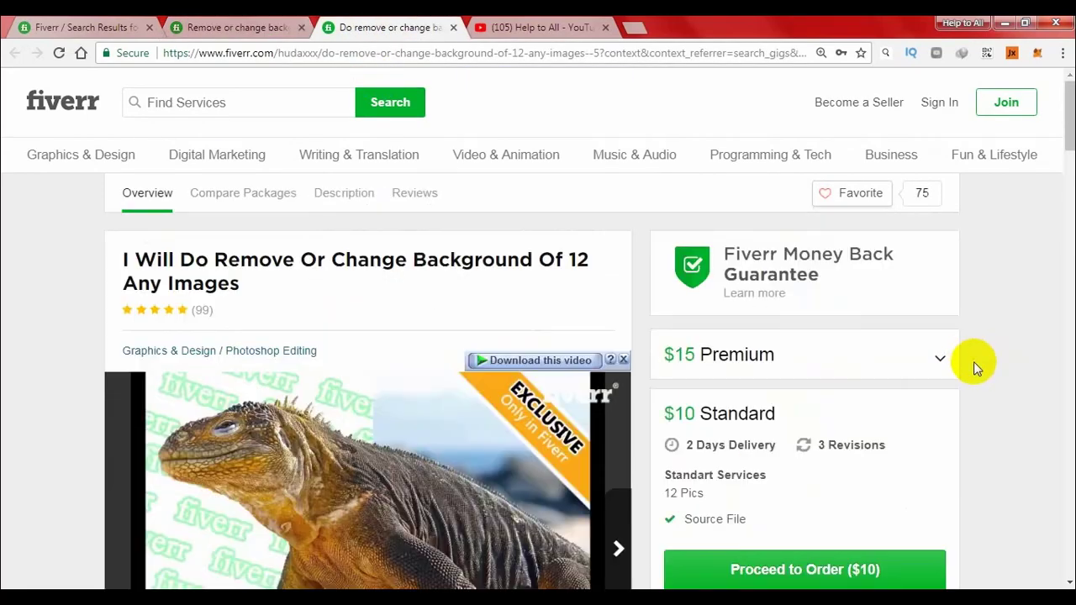
# - Scroll past the Fiverr gig page and switch to the YouTube 'Help to All' Videos page
pyautogui.scroll(-3, 973, 361)
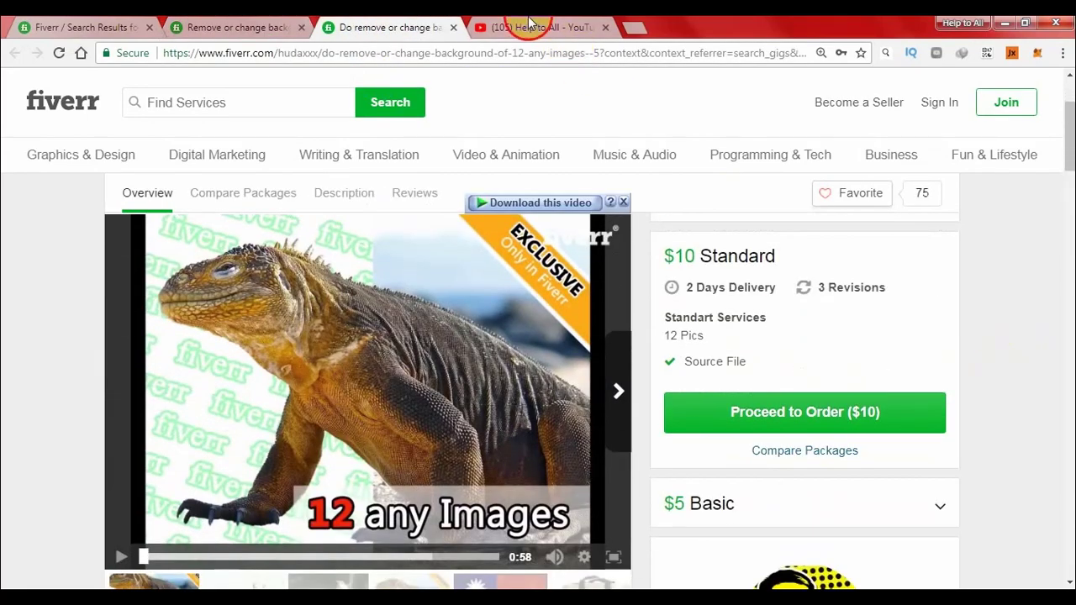
pyautogui.click(529, 25)
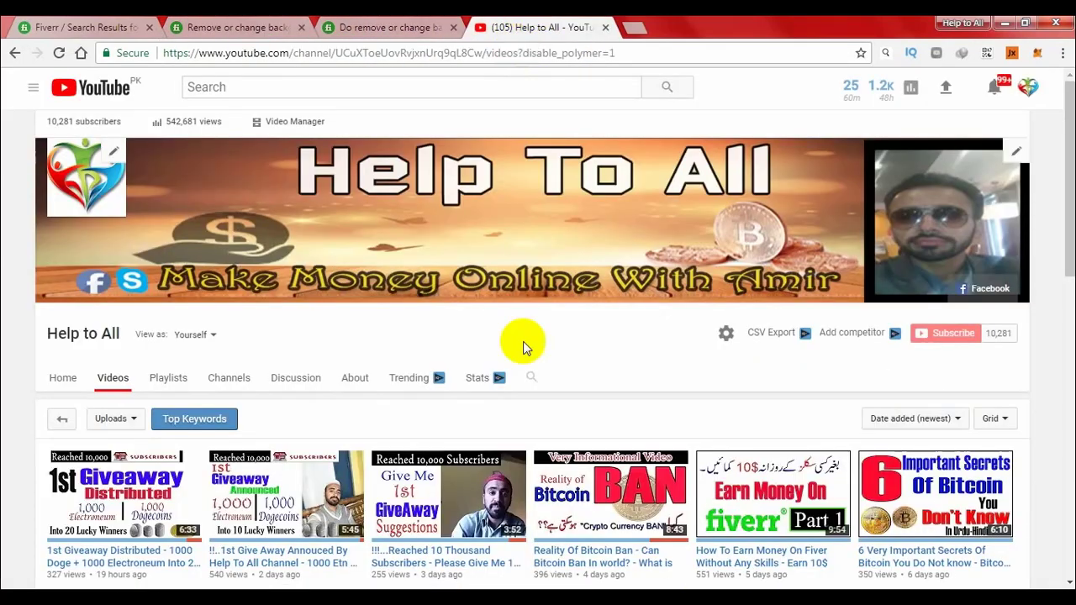